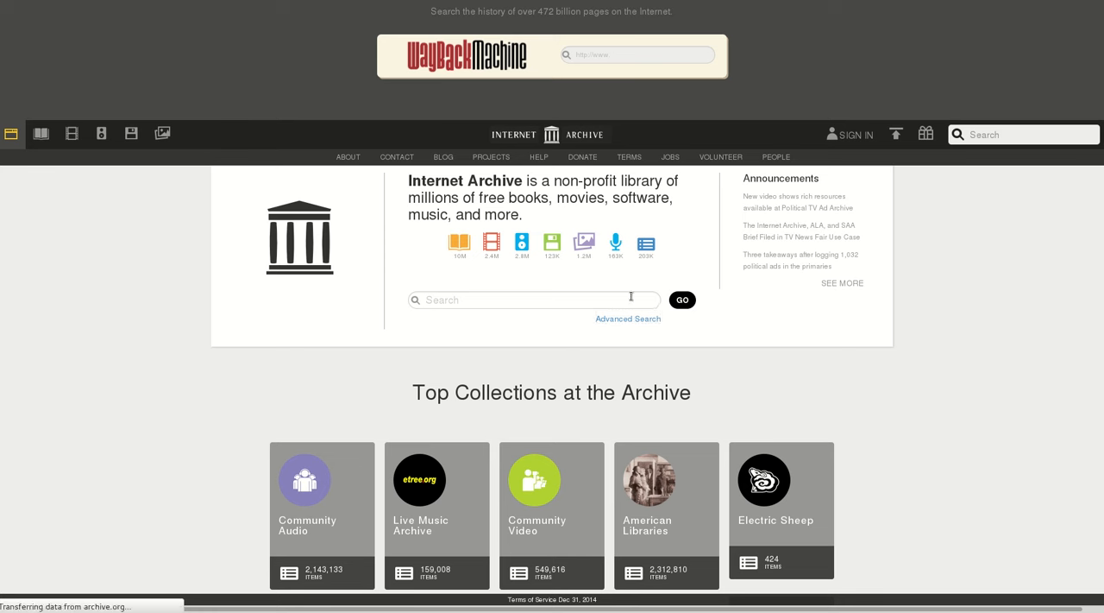
Open the Internet Archive's advanced search and enter "space shuttle" for any field, "earth" for title and "NASA" for creator
{"action": "left_click", "coordinate": [612, 317]}
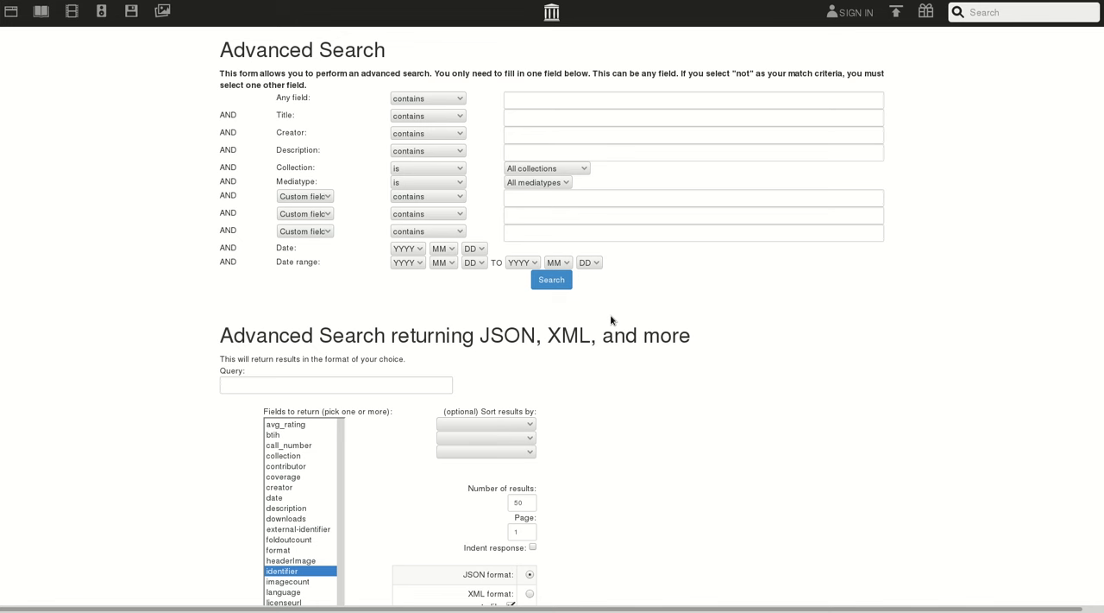
{"action": "left_click", "coordinate": [524, 101]}
{"action": "type", "text": "space s"}
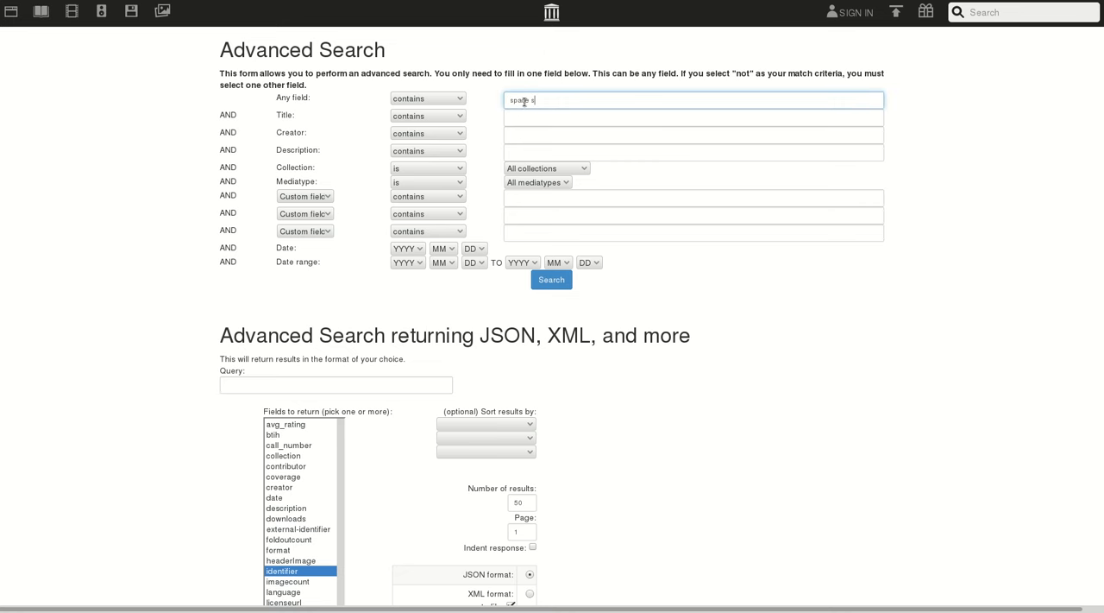
{"action": "type", "text": "huttle"}
{"action": "left_click", "coordinate": [527, 117]}
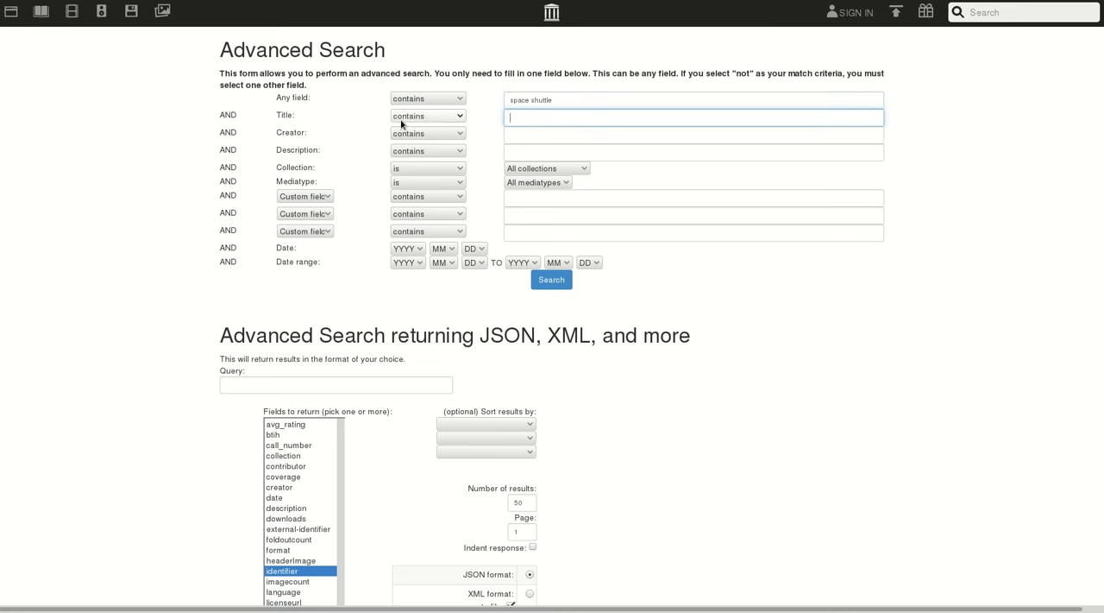
{"action": "type", "text": "earth"}
{"action": "left_click", "coordinate": [534, 135]}
{"action": "type", "text": "NASA"}
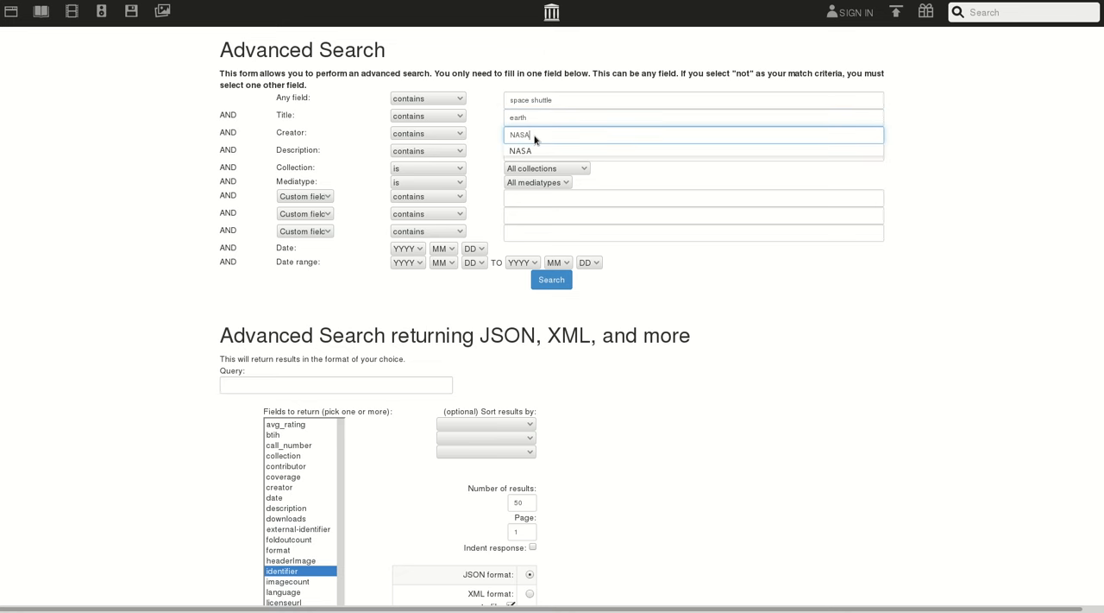
{"action": "left_click", "coordinate": [543, 151]}
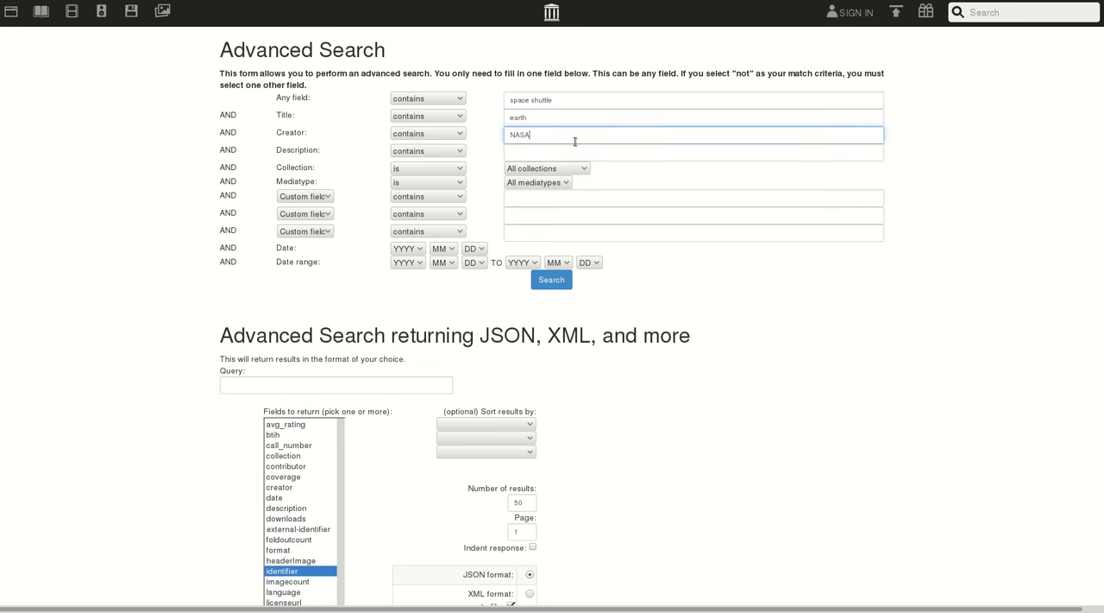
Restrict the mediatype to image, enter "earth" as the description, and run the advanced search
{"action": "left_click", "coordinate": [544, 184]}
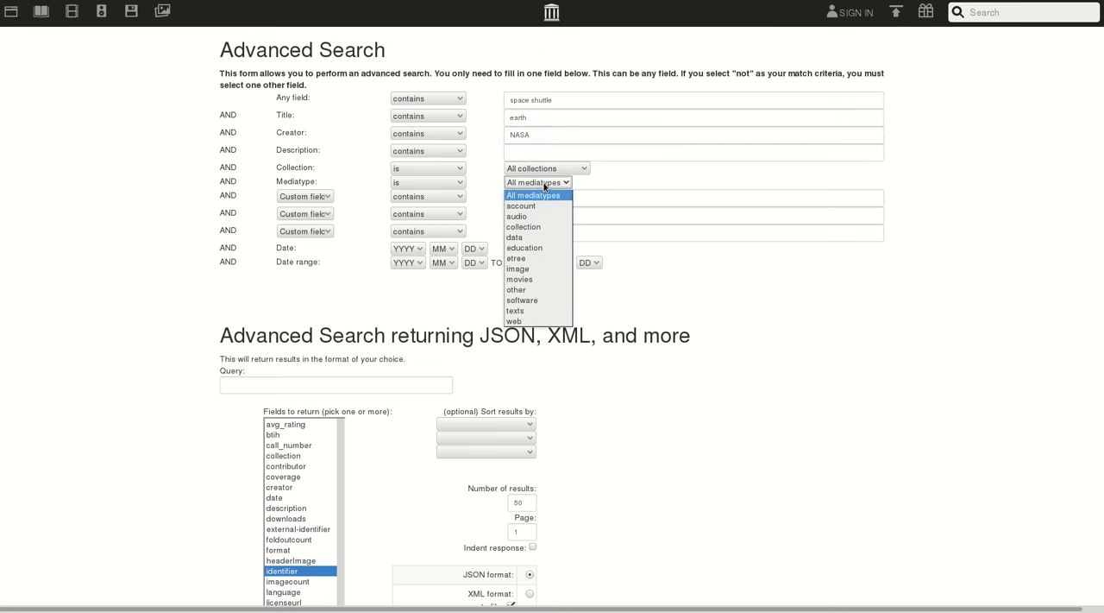
{"action": "left_click", "coordinate": [536, 269]}
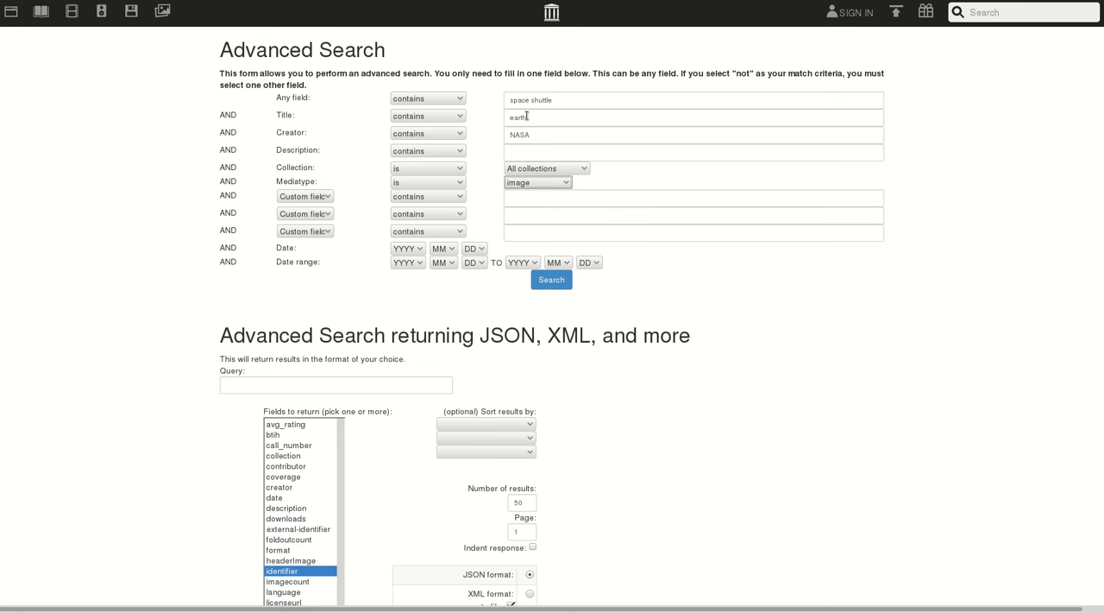
{"action": "left_click_drag", "start_coordinate": [537, 116], "coordinate": [507, 118]}
{"action": "key", "text": "ctrl+c"}
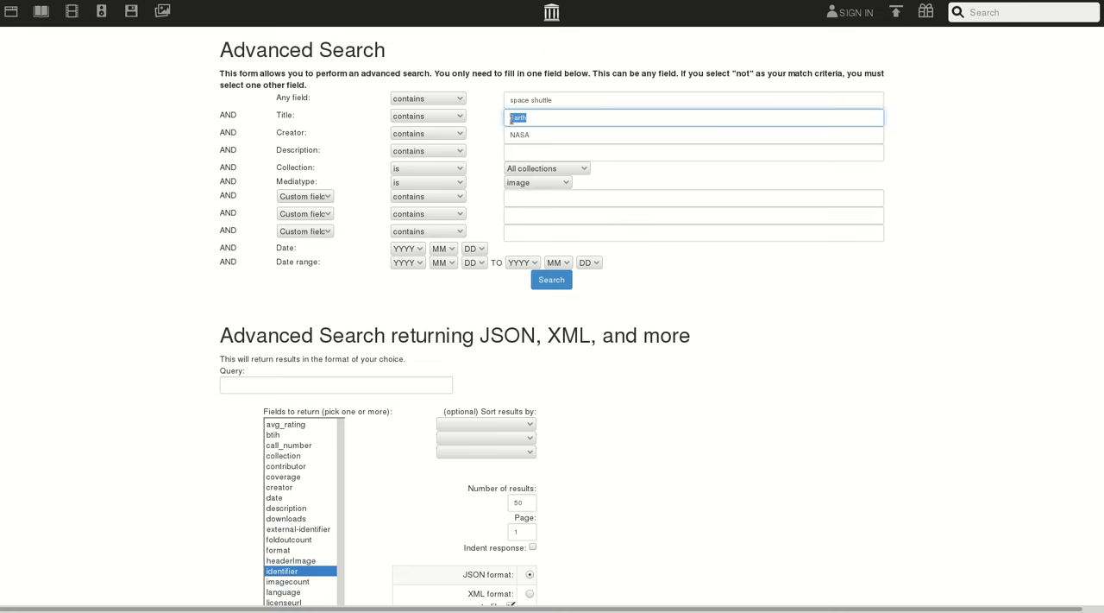
{"action": "left_click", "coordinate": [536, 151]}
{"action": "key", "text": "ctrl+v"}
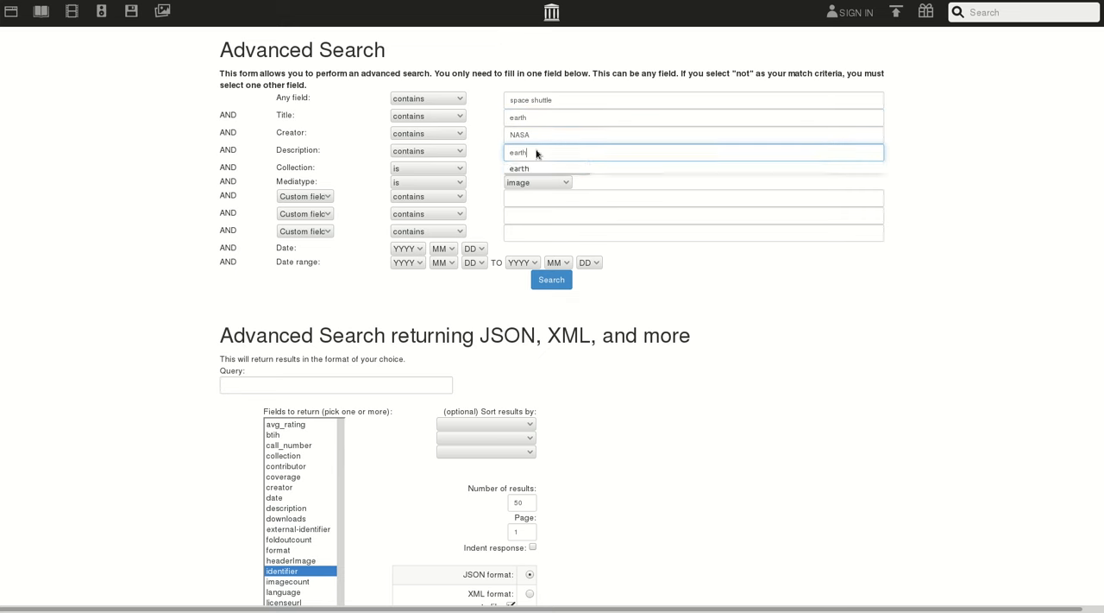
{"action": "left_click", "coordinate": [743, 292]}
{"action": "left_click", "coordinate": [557, 283]}
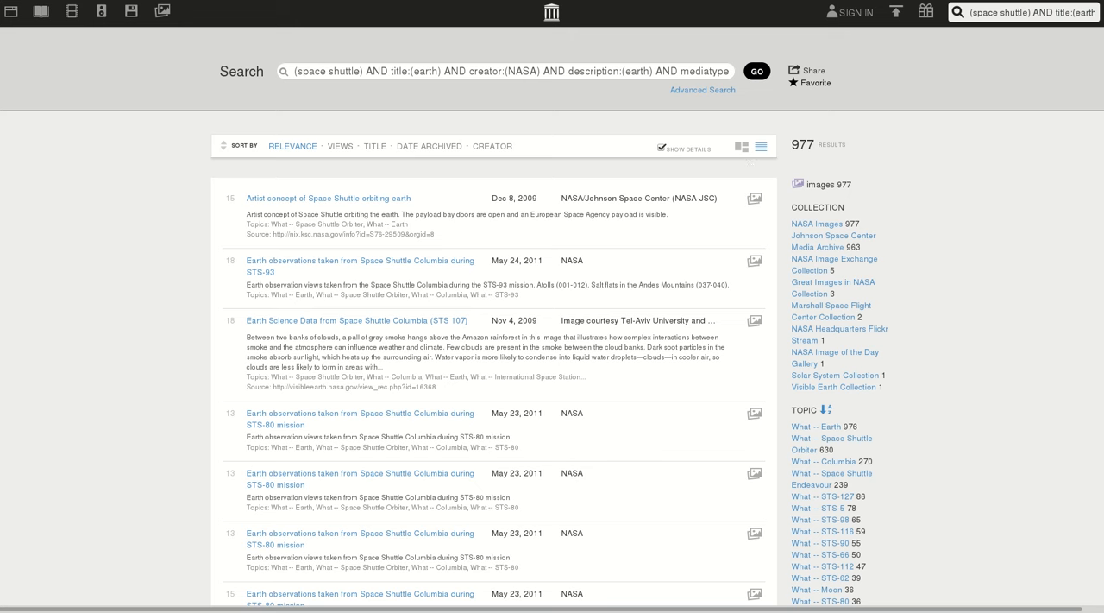
Return to the advanced search form, rerun the search, and copy the complete generated query string
{"action": "key", "text": "alt+Left"}
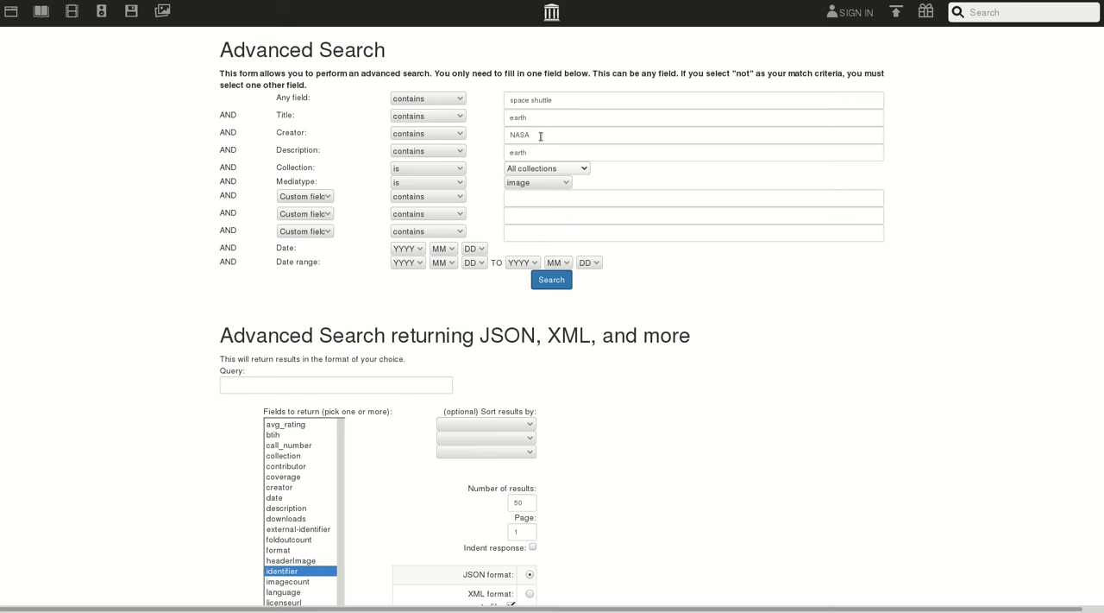
{"action": "left_click", "coordinate": [567, 285]}
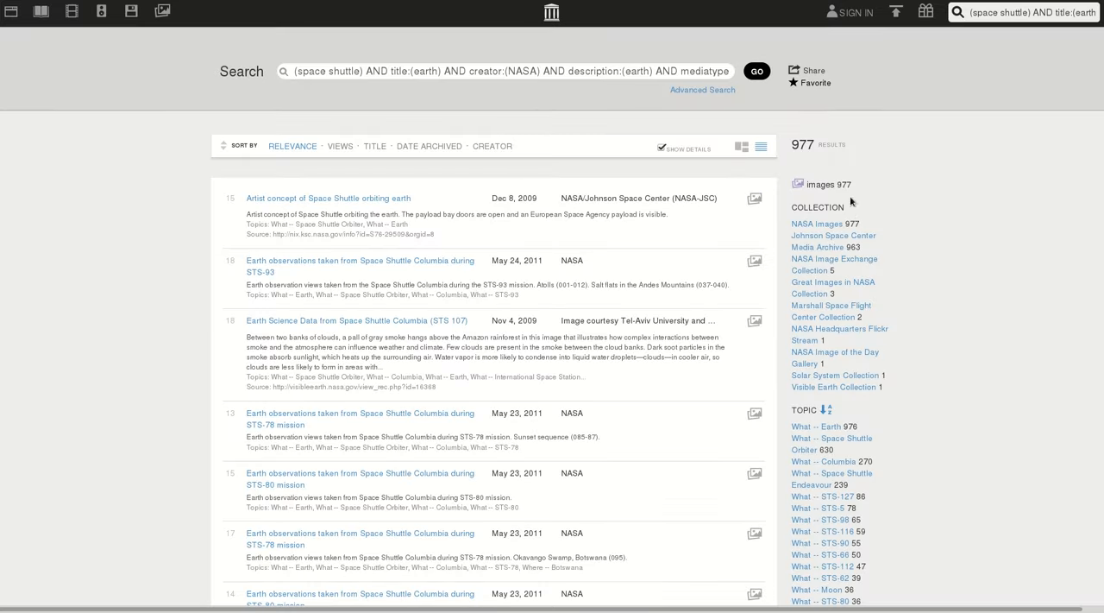
{"action": "double_click", "coordinate": [557, 72]}
{"action": "left_click", "coordinate": [558, 72]}
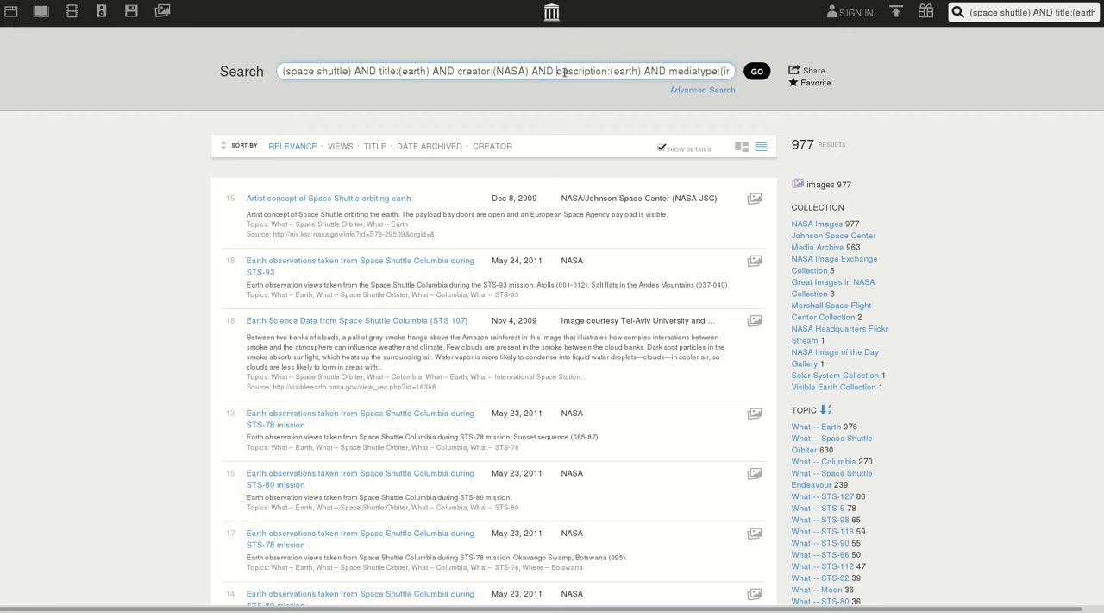
{"action": "double_click", "coordinate": [565, 72]}
{"action": "triple_click", "coordinate": [576, 72]}
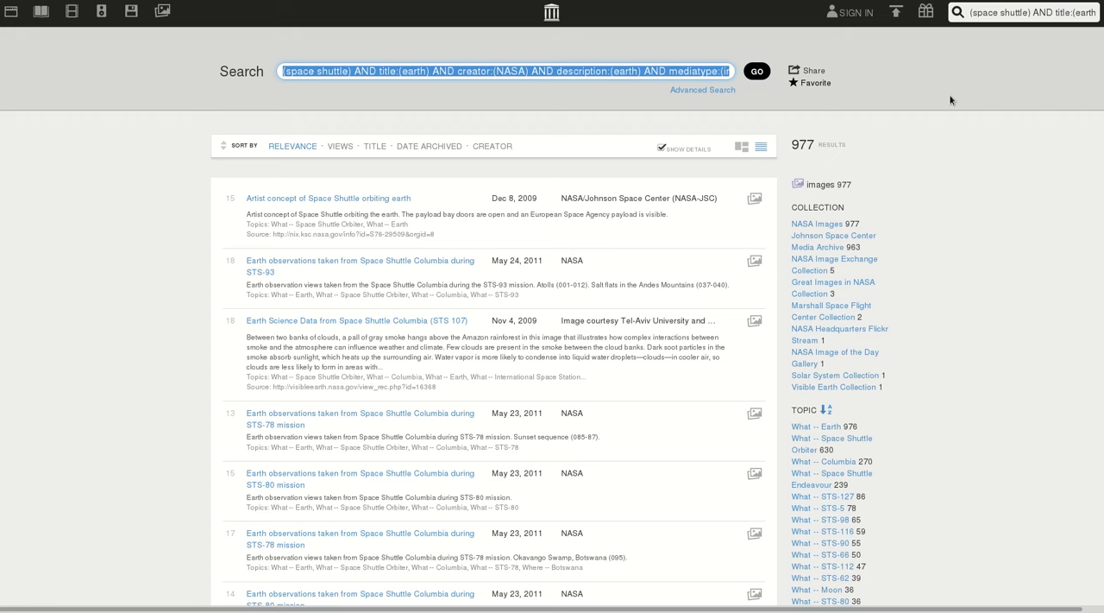
{"action": "left_click", "coordinate": [922, 93]}
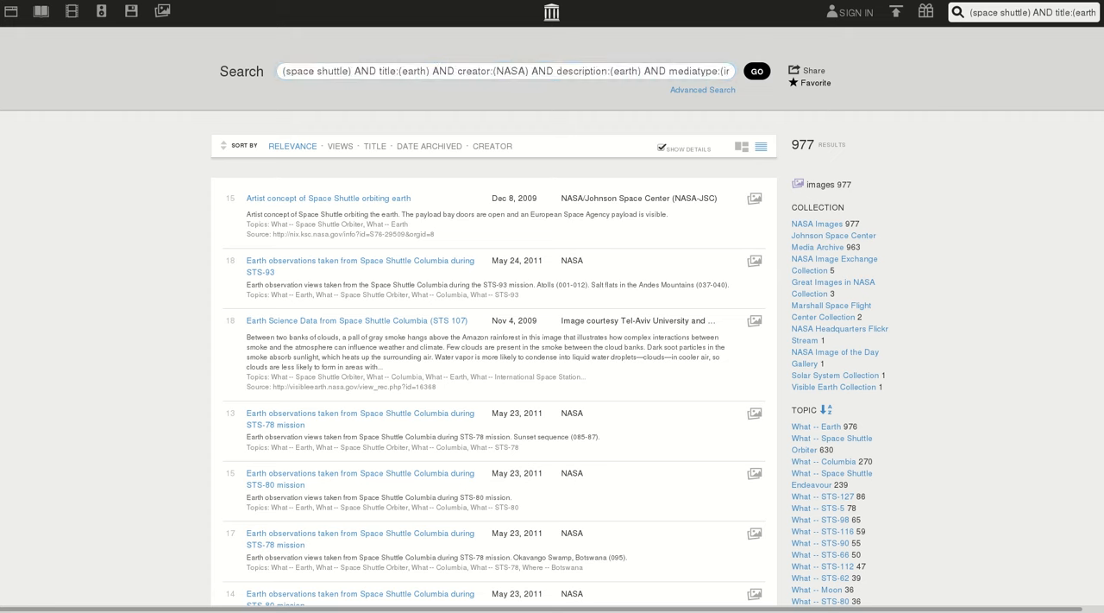
Switch to GLAMpipe, create a project named "My space shuttle", and open it
{"action": "key", "text": "ctrl+Tab"}
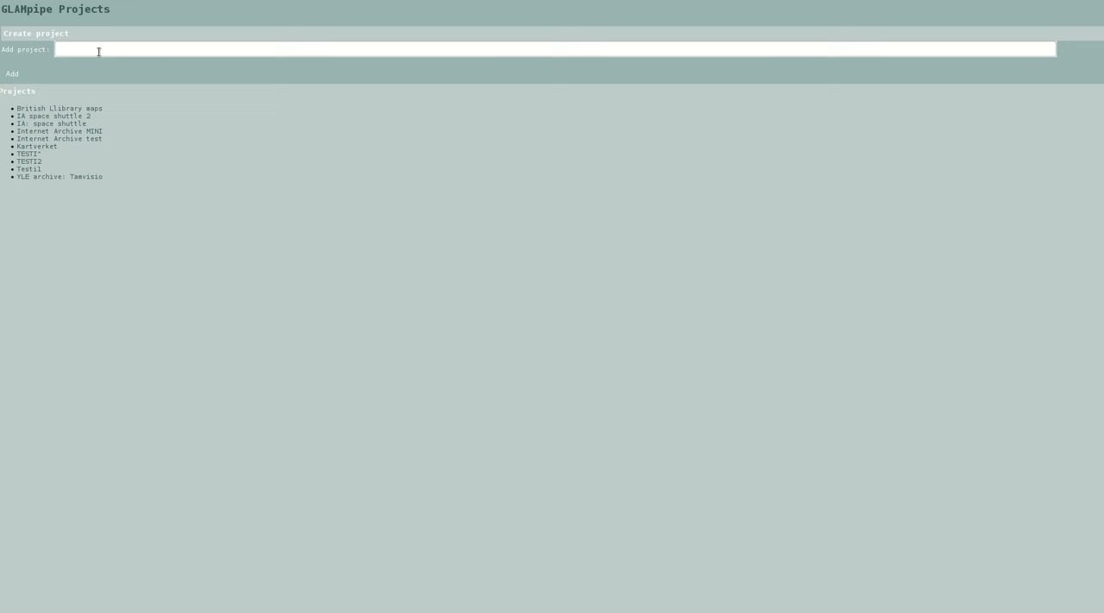
{"action": "type", "text": "My space shuttle"}
{"action": "key", "text": "Return"}
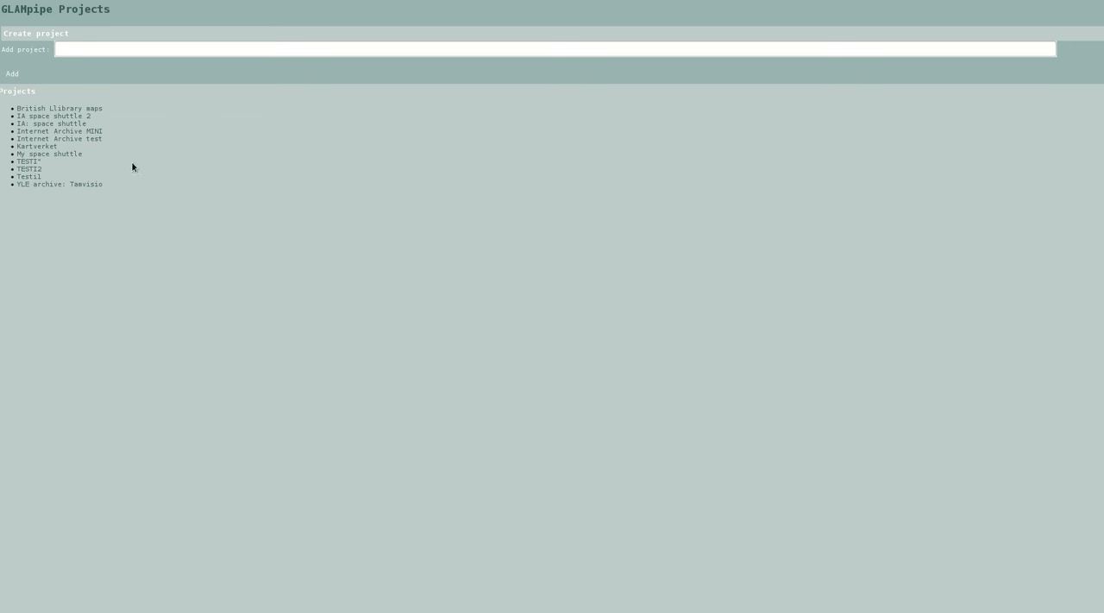
{"action": "left_click", "coordinate": [72, 156]}
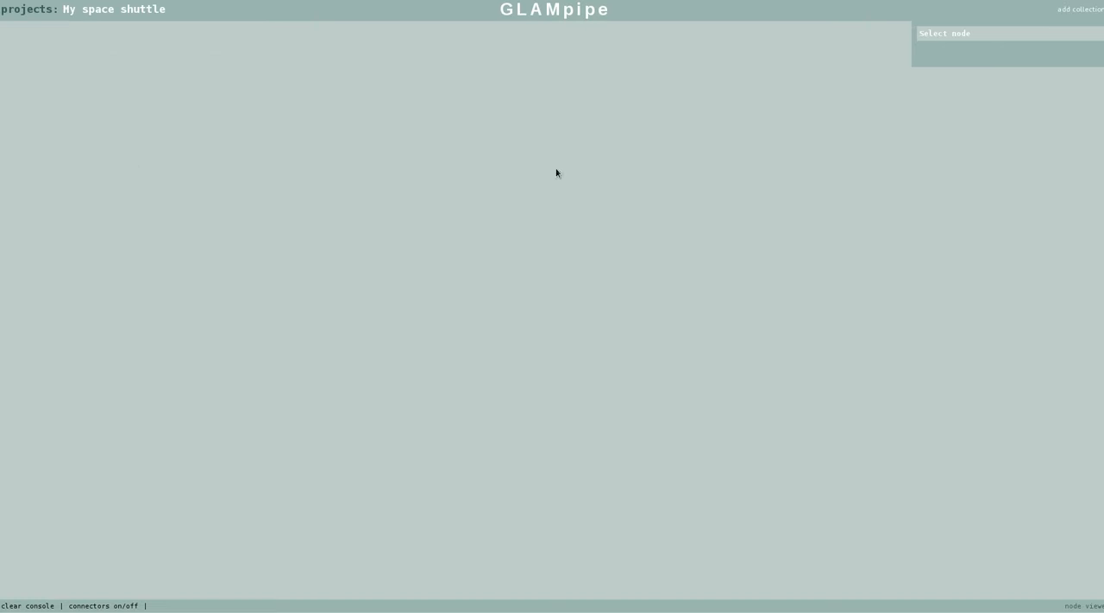
Add a basic collection node titled "space collection" and place it near the middle of the canvas
{"action": "left_click", "coordinate": [1074, 10]}
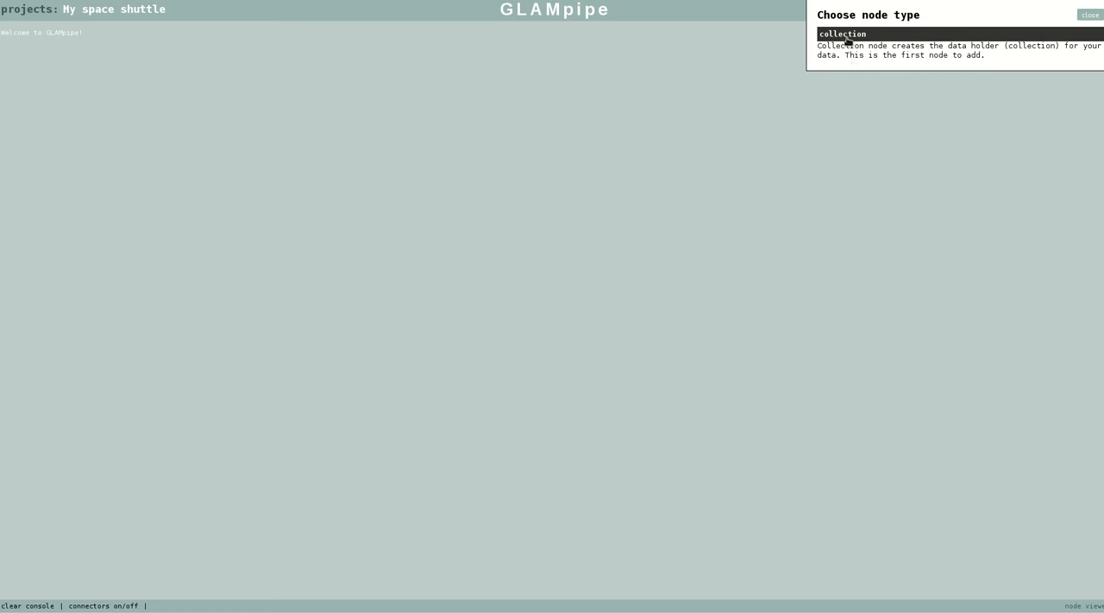
{"action": "left_click", "coordinate": [920, 92]}
{"action": "left_click", "coordinate": [915, 125]}
{"action": "type", "text": "spac"}
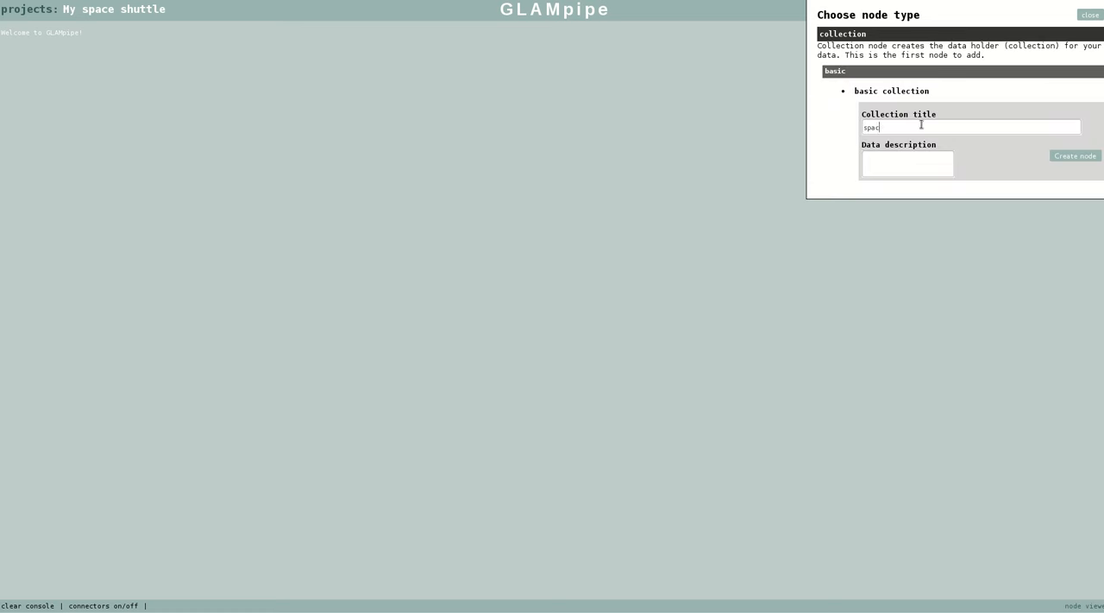
{"action": "type", "text": "e collection"}
{"action": "left_click", "coordinate": [1077, 159]}
{"action": "left_click_drag", "start_coordinate": [306, 33], "coordinate": [549, 61]}
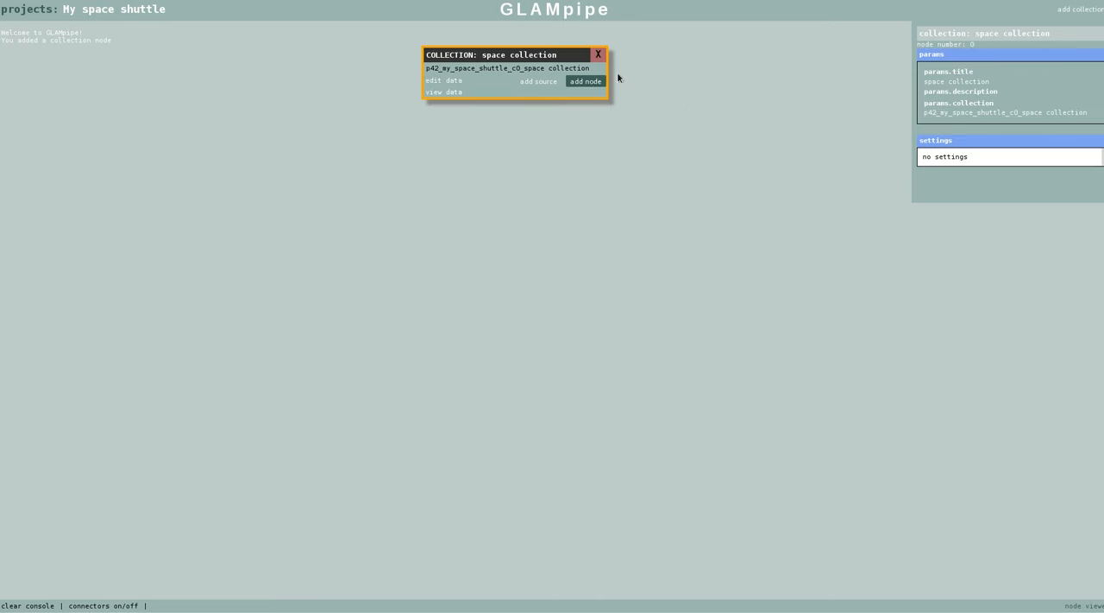
Add an Internet Archive source node to the space collection using the query (space shuttle) AND title:(earth) AND creator:(NASA) AND description:(earth) AND mediatype:(image)
{"action": "left_click", "coordinate": [540, 83]}
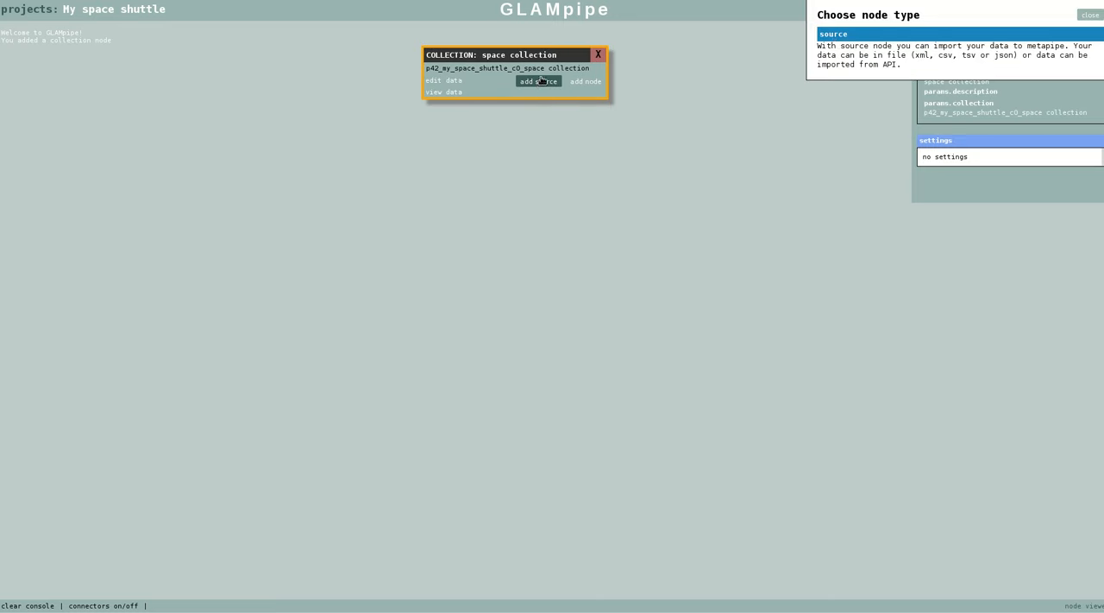
{"action": "left_click", "coordinate": [831, 37]}
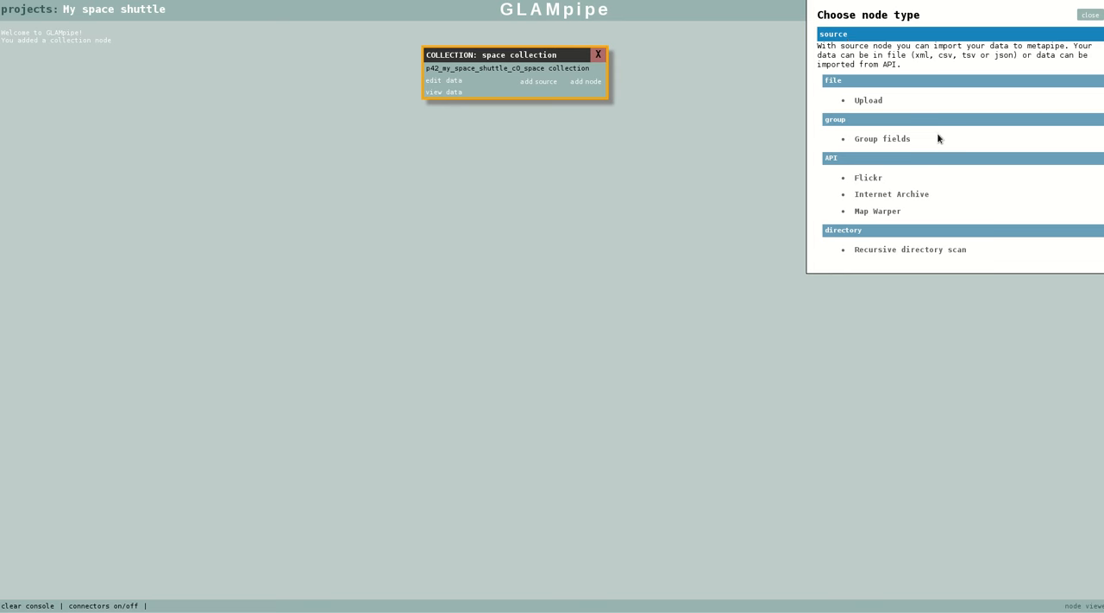
{"action": "left_click", "coordinate": [889, 195]}
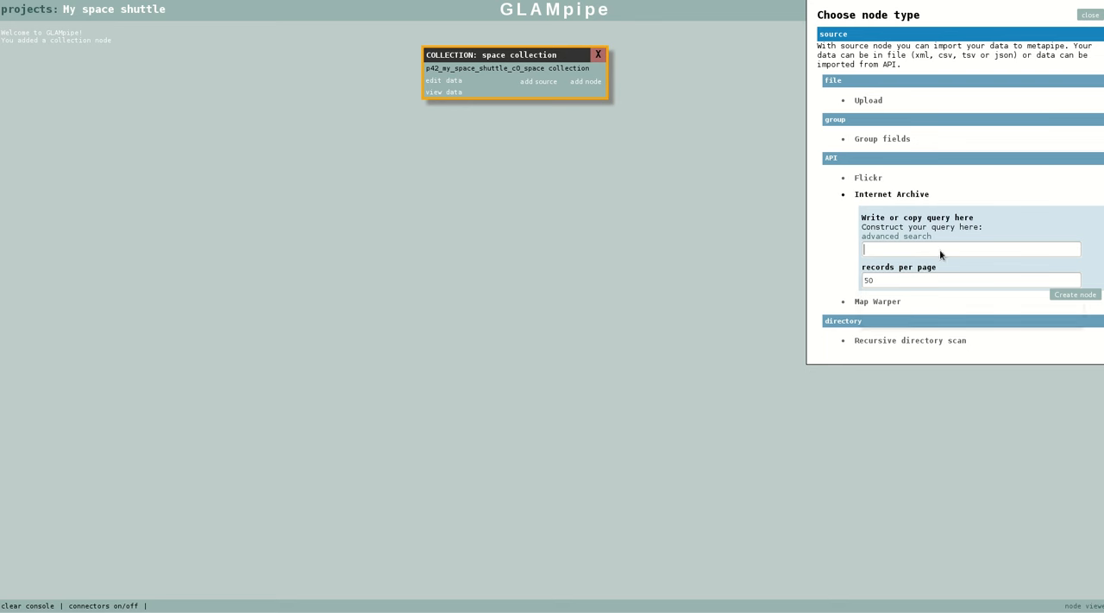
{"action": "type", "text": "creator:(NASA) AND description:(earth) AND mediatype:(image)"}
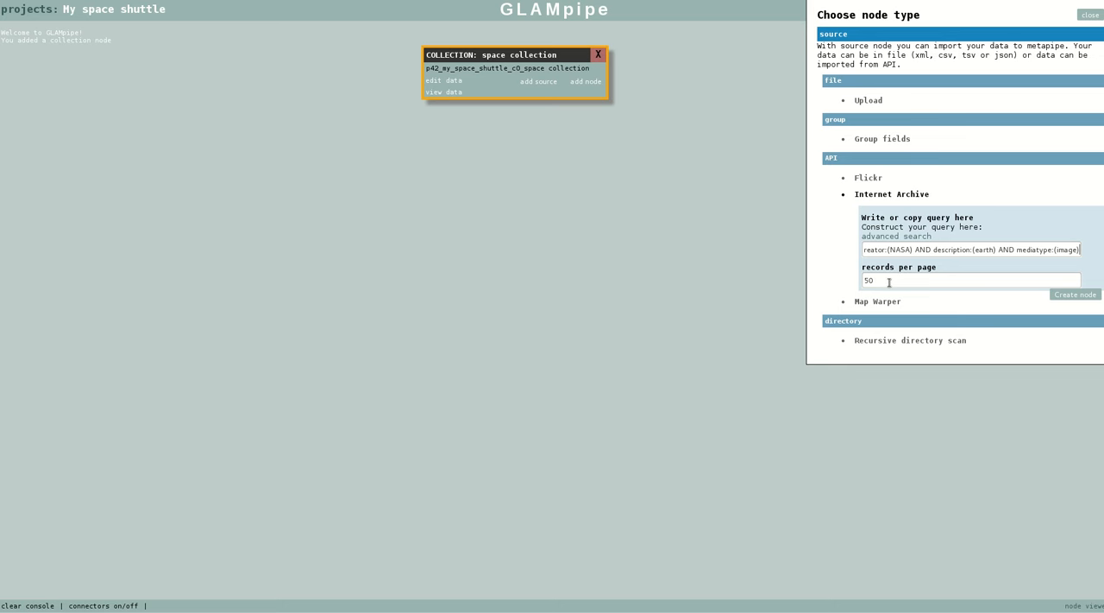
{"action": "left_click", "coordinate": [1074, 294]}
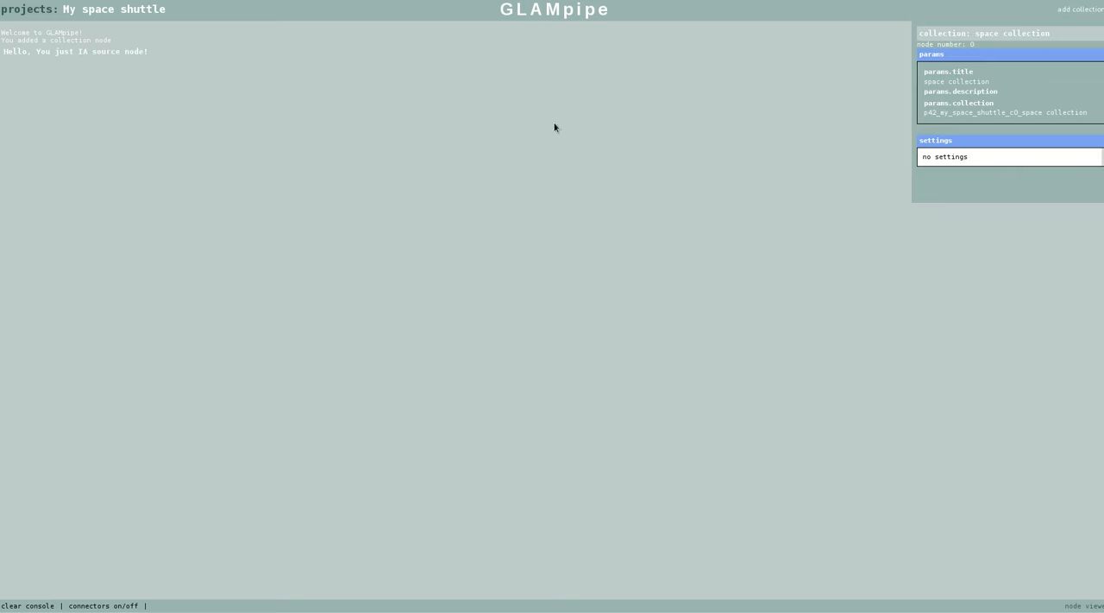
Line up the Internet Archive source node beside the collection node and run it with a max page count of 1
{"action": "left_click", "coordinate": [357, 97]}
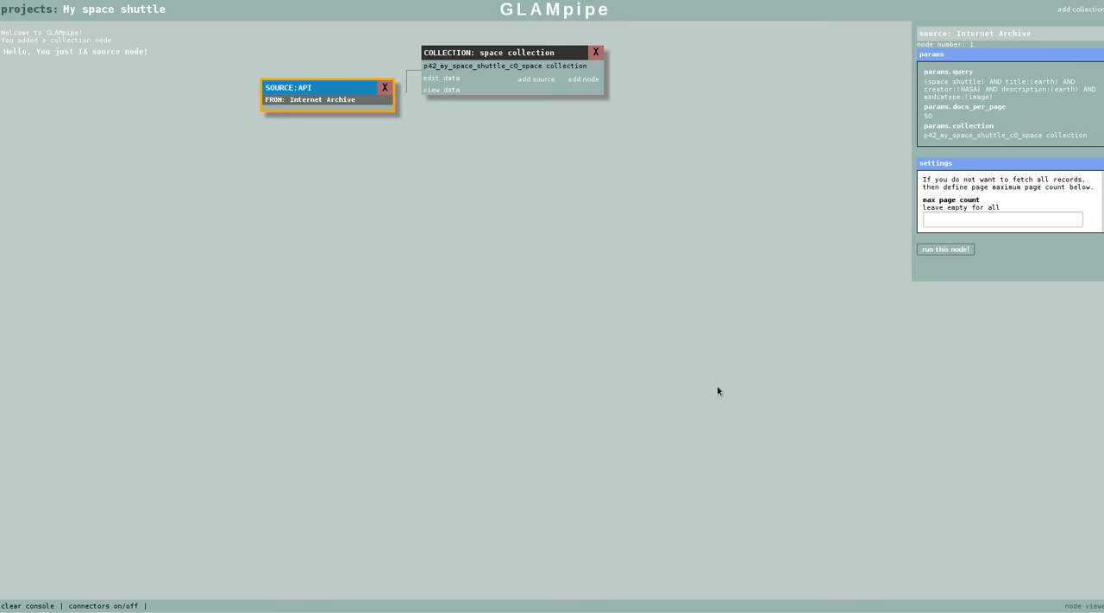
{"action": "left_click_drag", "start_coordinate": [328, 83], "coordinate": [315, 52]}
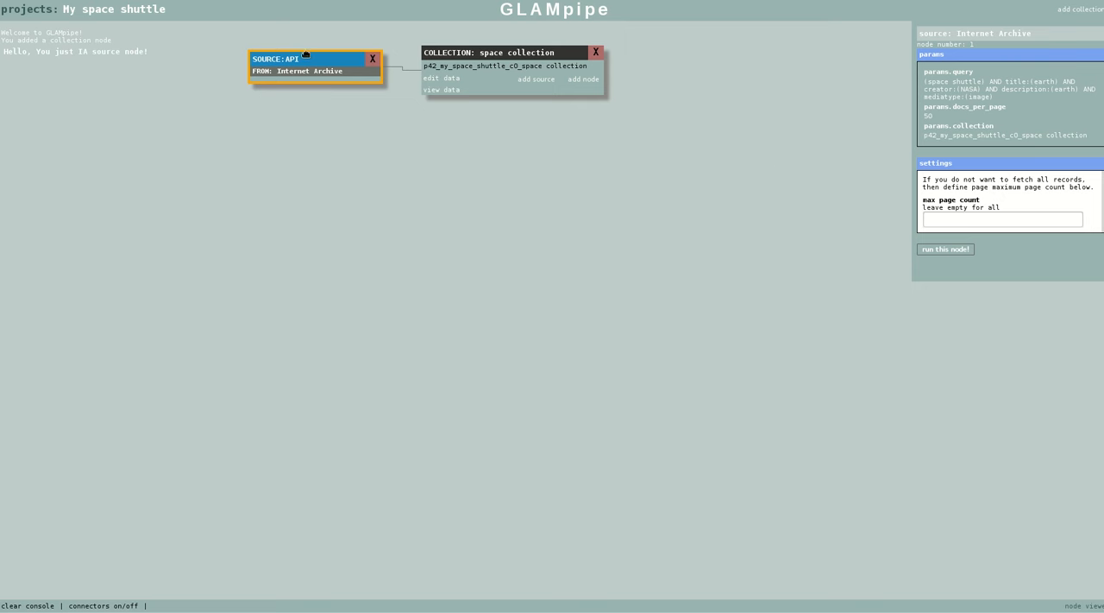
{"action": "left_click_drag", "start_coordinate": [313, 62], "coordinate": [321, 54]}
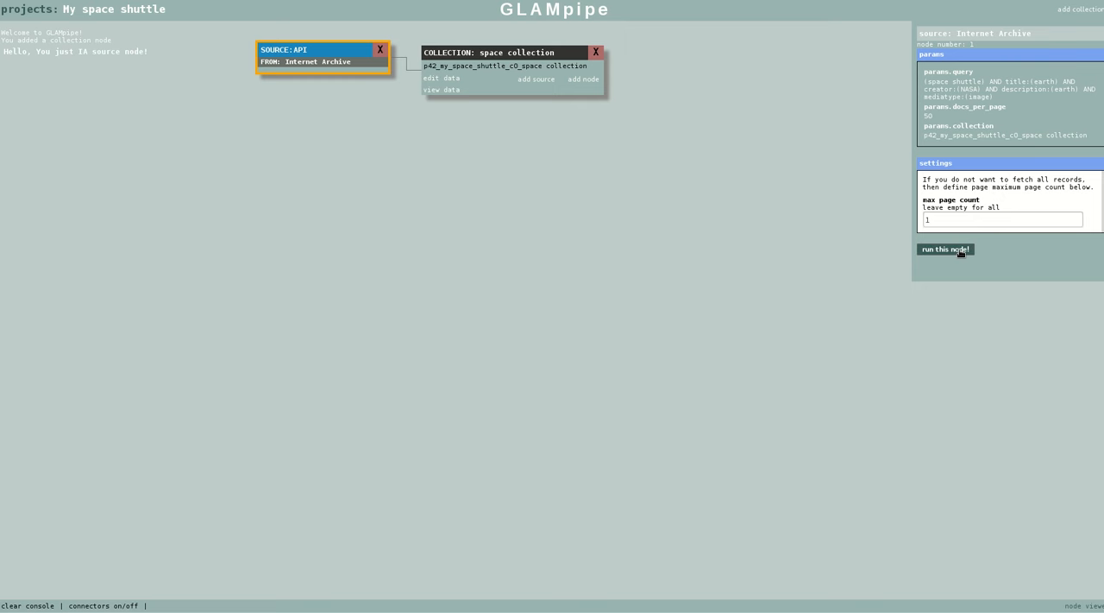
{"action": "left_click", "coordinate": [960, 252]}
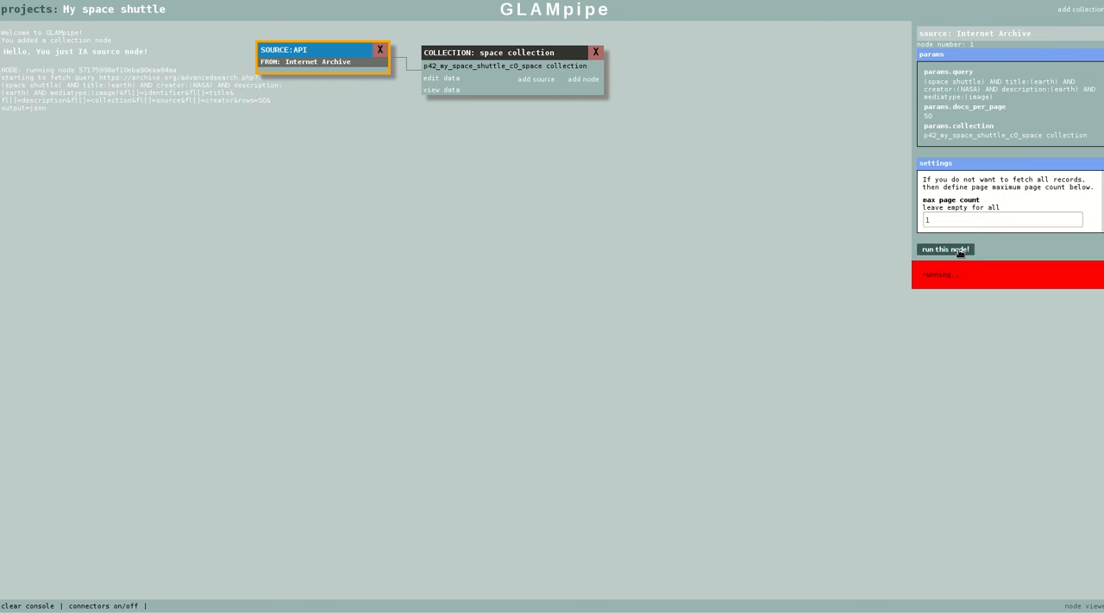
View the space collection's data, examine the fetched records and their fields, and return to the project canvas
{"action": "left_click", "coordinate": [450, 92]}
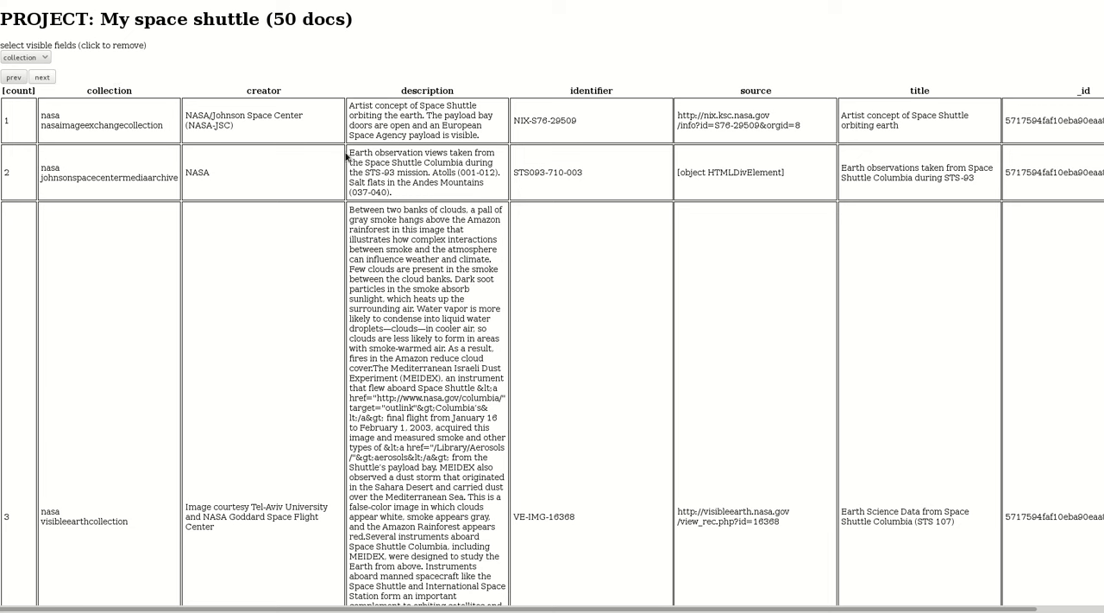
{"action": "scroll", "coordinate": [376, 177], "scroll_direction": "down", "scroll_amount": 6}
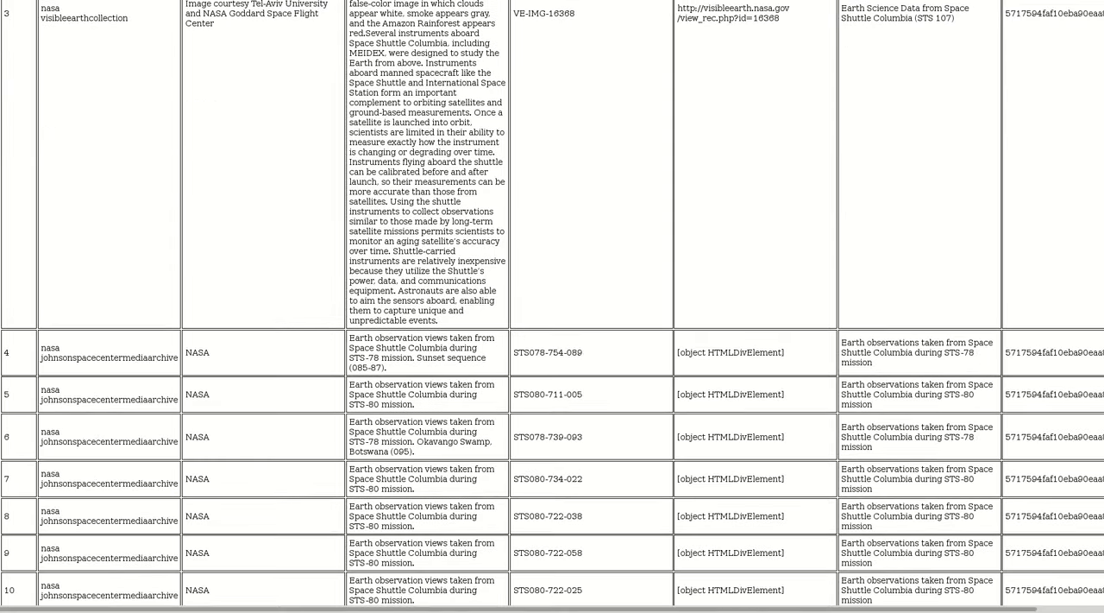
{"action": "scroll", "coordinate": [1096, 212], "scroll_direction": "down", "scroll_amount": 7}
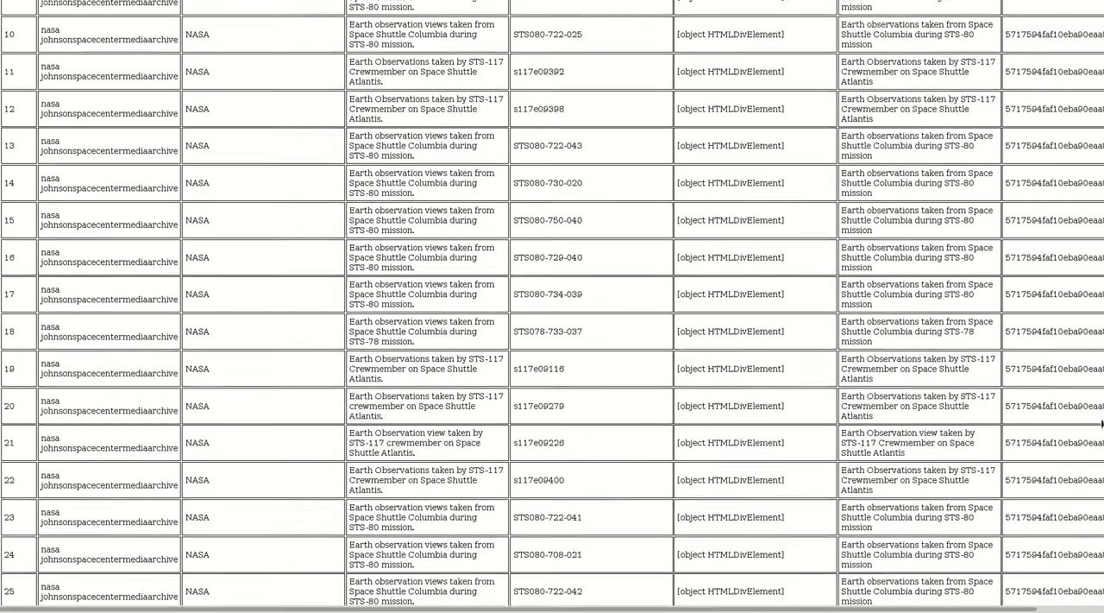
{"action": "left_click_drag", "start_coordinate": [1103, 448], "coordinate": [1103, 31]}
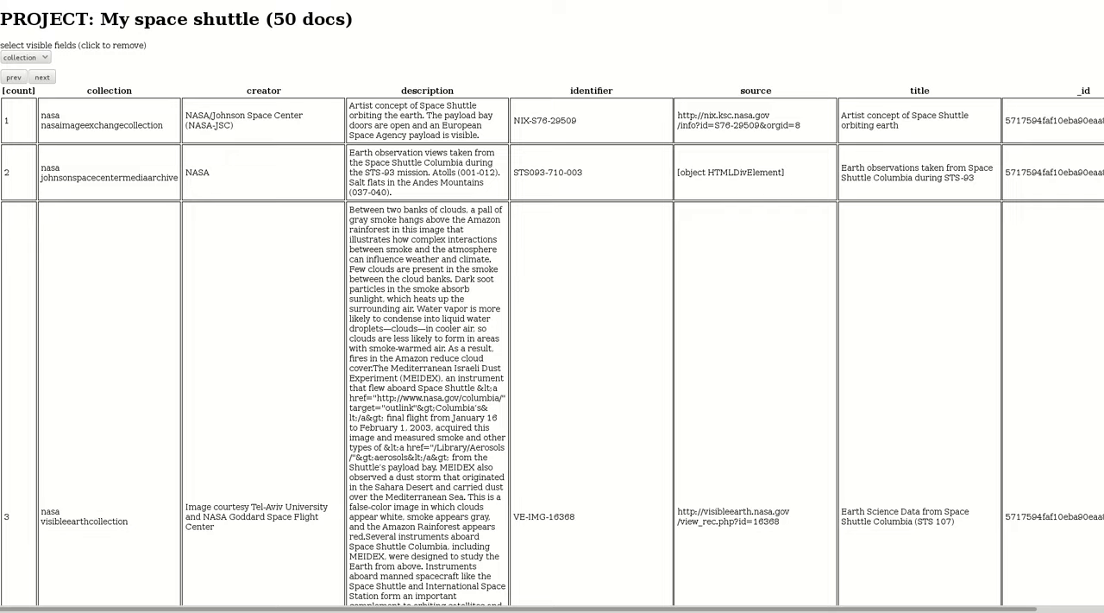
{"action": "key", "text": "ctrl+w"}
{"action": "left_click_drag", "start_coordinate": [513, 54], "coordinate": [520, 54]}
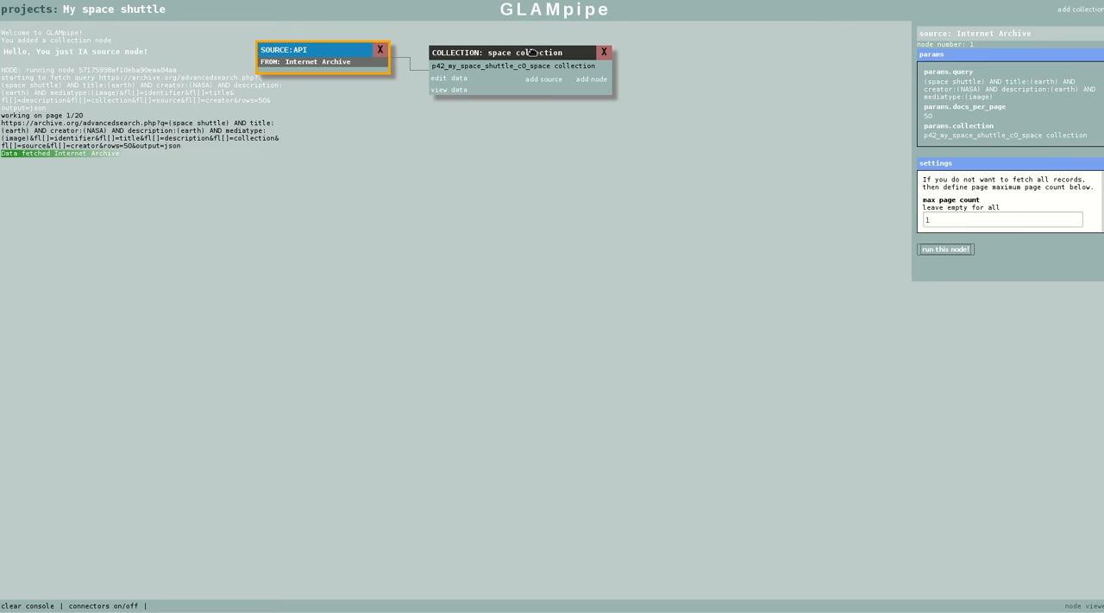
View the space collection's data again and look across the fetched record fields
{"action": "left_click", "coordinate": [532, 52]}
{"action": "left_click", "coordinate": [450, 89]}
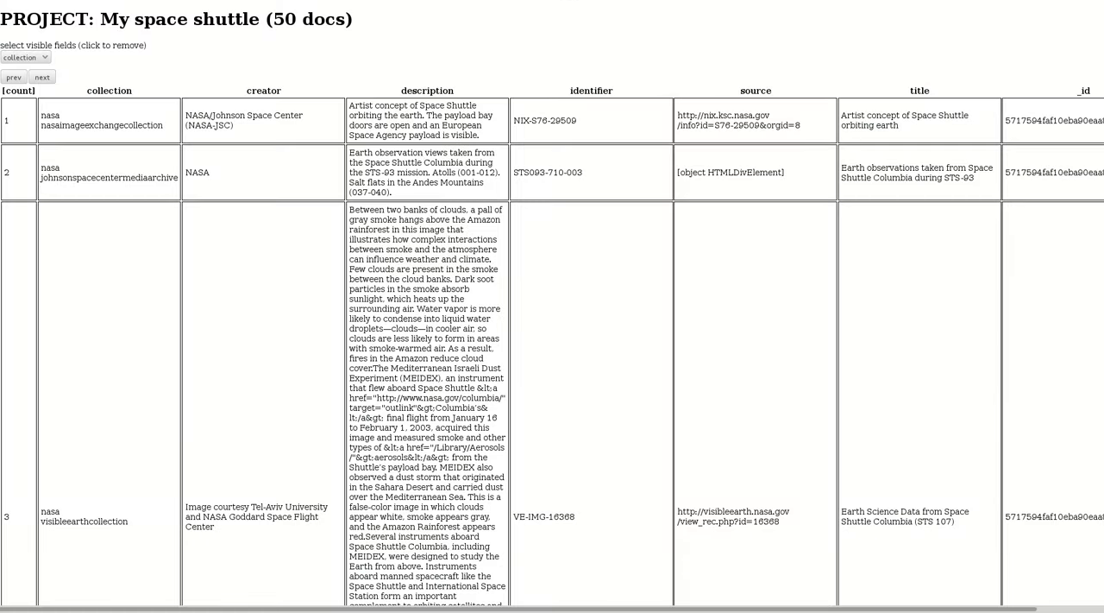
{"action": "left_click_drag", "start_coordinate": [285, 609], "coordinate": [341, 610]}
Switch to the Internet Archive search results, open "Artist concept of Space Shuttle orbiting earth" and examine its full item metadata
{"action": "left_click", "coordinate": [622, 1]}
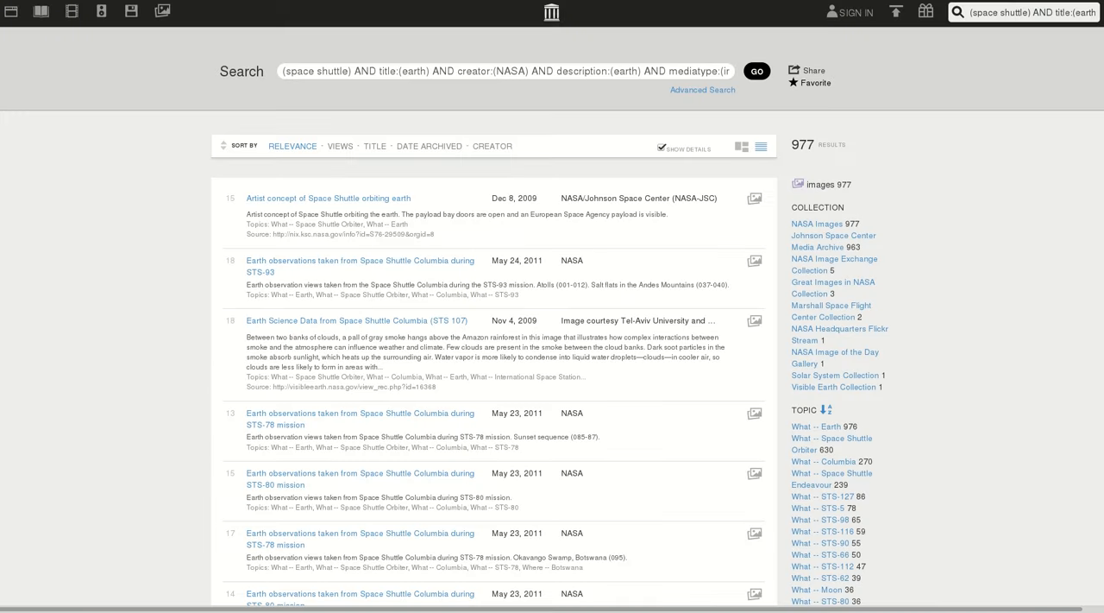
{"action": "left_click", "coordinate": [327, 200]}
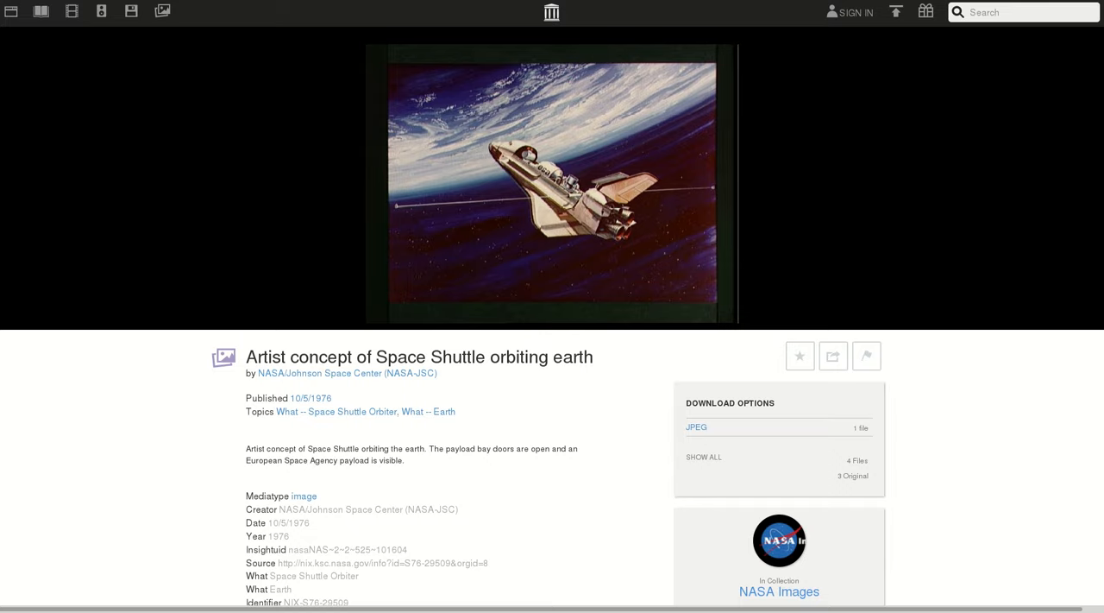
{"action": "scroll", "coordinate": [1092, 290], "scroll_direction": "down", "scroll_amount": 5}
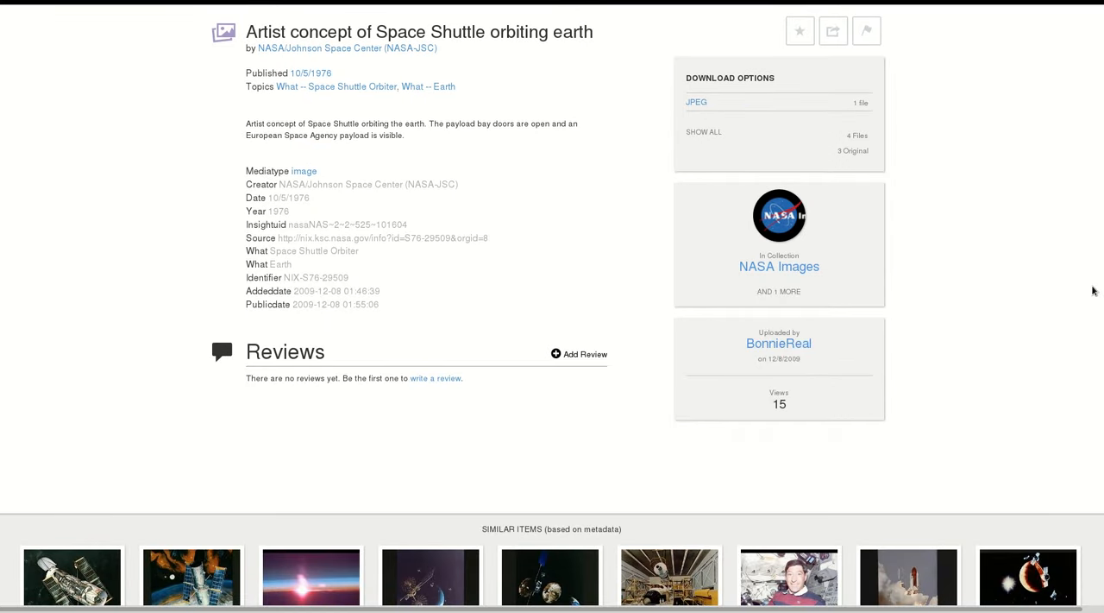
{"action": "scroll", "coordinate": [1094, 290], "scroll_direction": "down", "scroll_amount": 1}
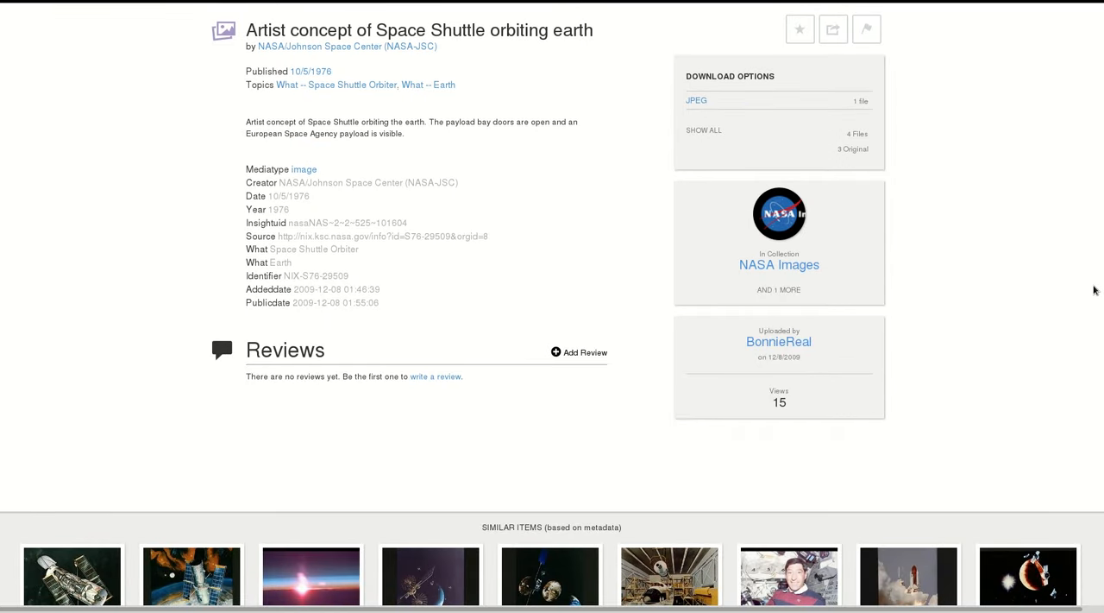
{"action": "scroll", "coordinate": [1094, 291], "scroll_direction": "up", "scroll_amount": 3}
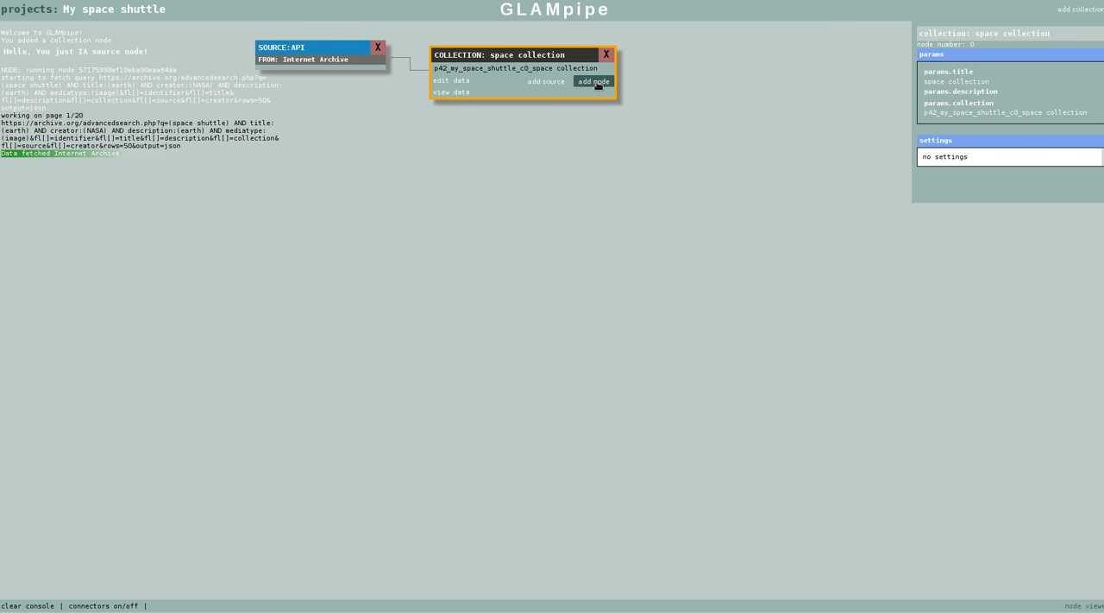
Add an Internet Archive metadata lookup node to the space collection and place it below the collection node
{"action": "left_click", "coordinate": [596, 82]}
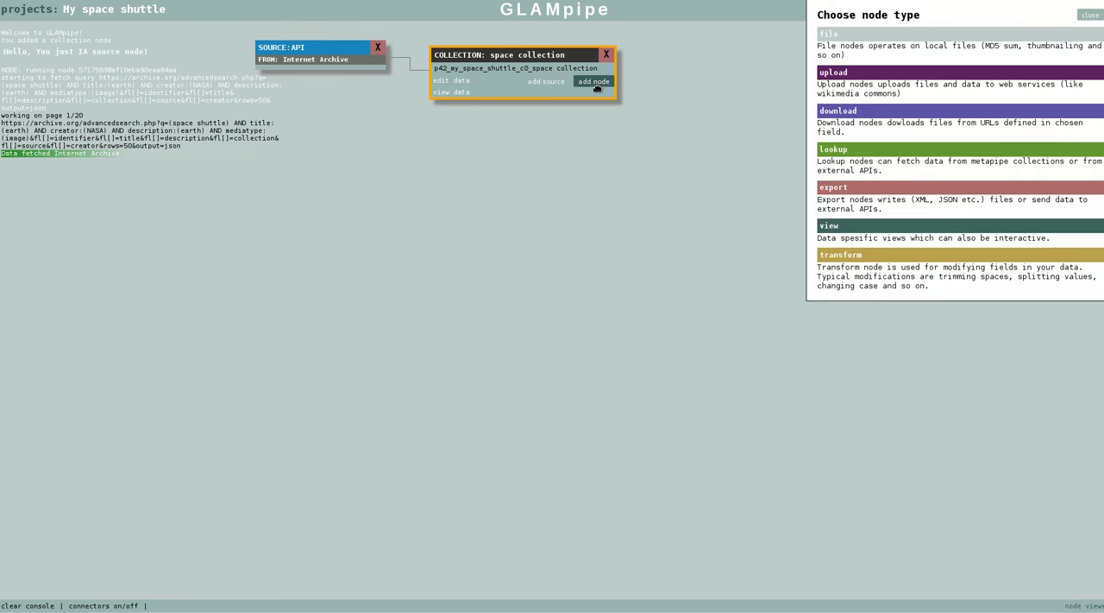
{"action": "left_click", "coordinate": [842, 147]}
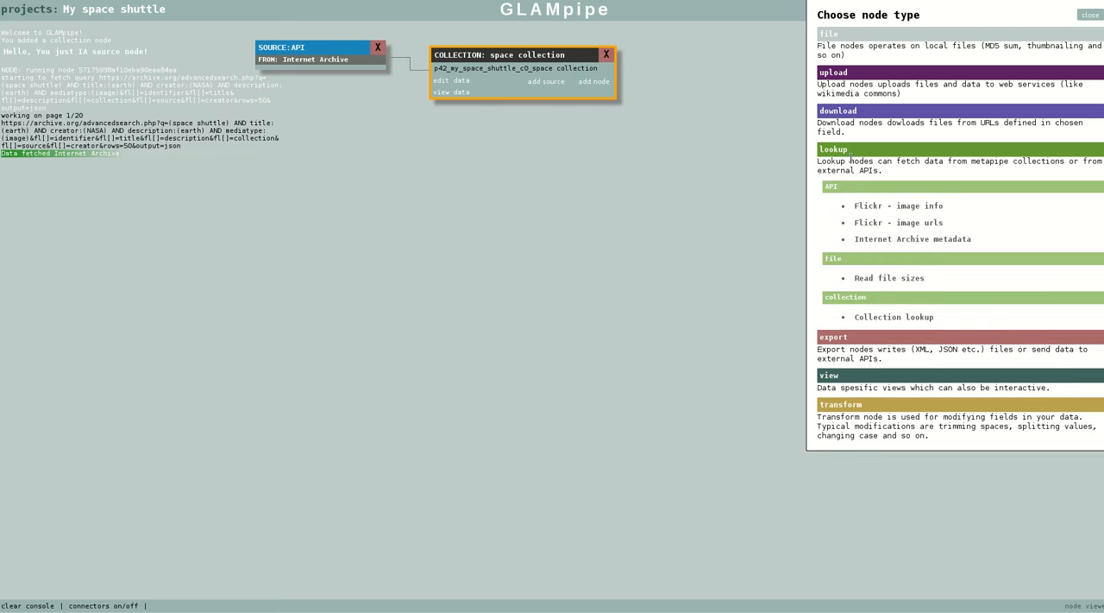
{"action": "left_click", "coordinate": [924, 241]}
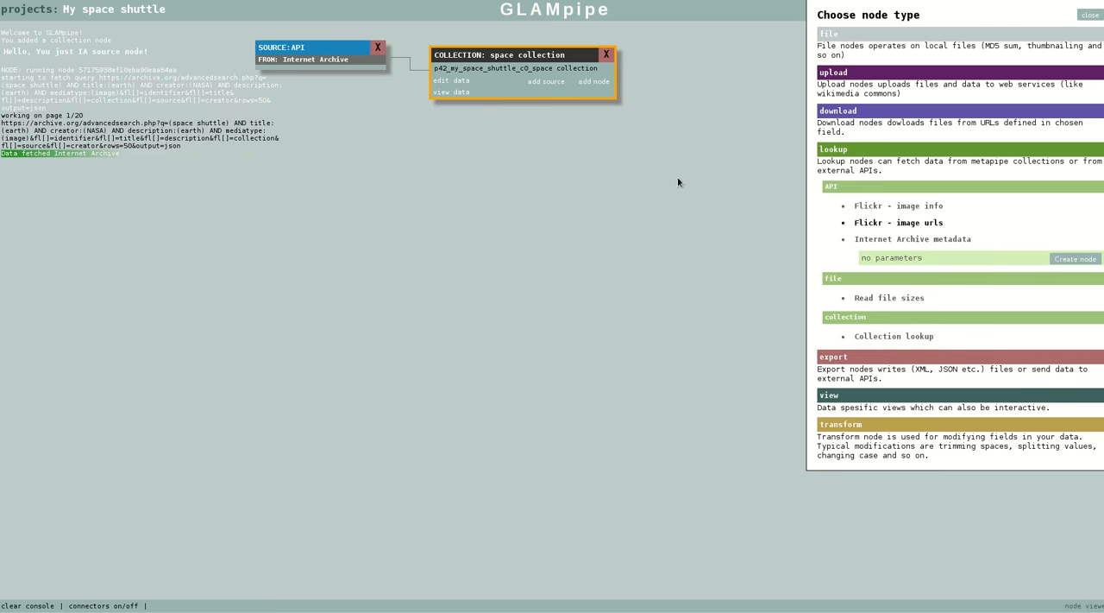
{"action": "left_click", "coordinate": [1076, 260]}
{"action": "left_click_drag", "start_coordinate": [521, 80], "coordinate": [592, 150]}
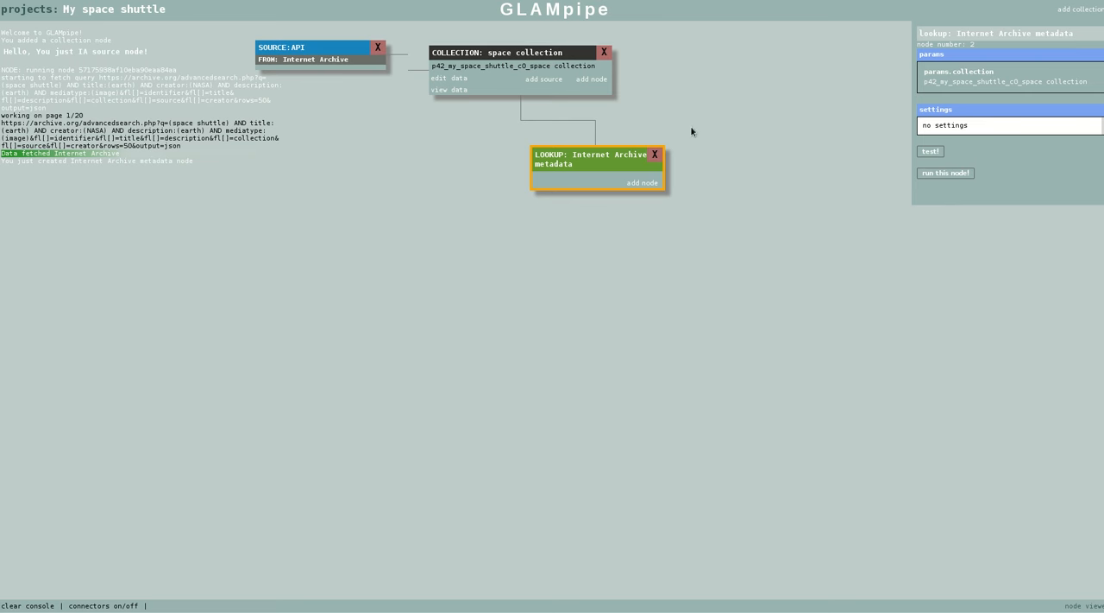
Run the Internet Archive metadata lookup node and check its fetch progress in the terminal output
{"action": "left_click", "coordinate": [958, 175]}
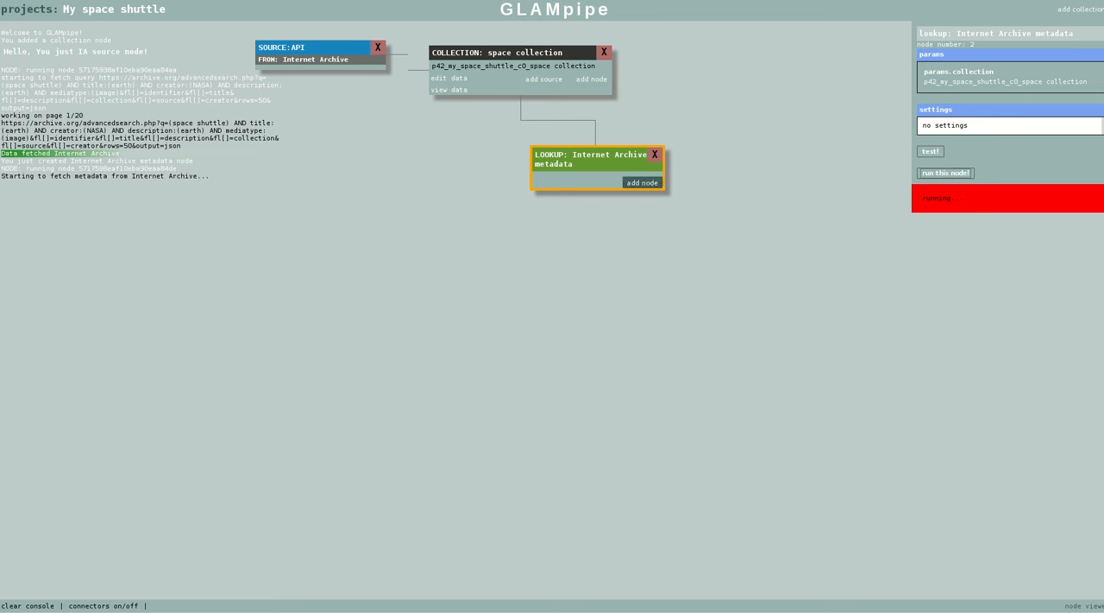
{"action": "left_click_drag", "start_coordinate": [1103, 2], "coordinate": [434, 24]}
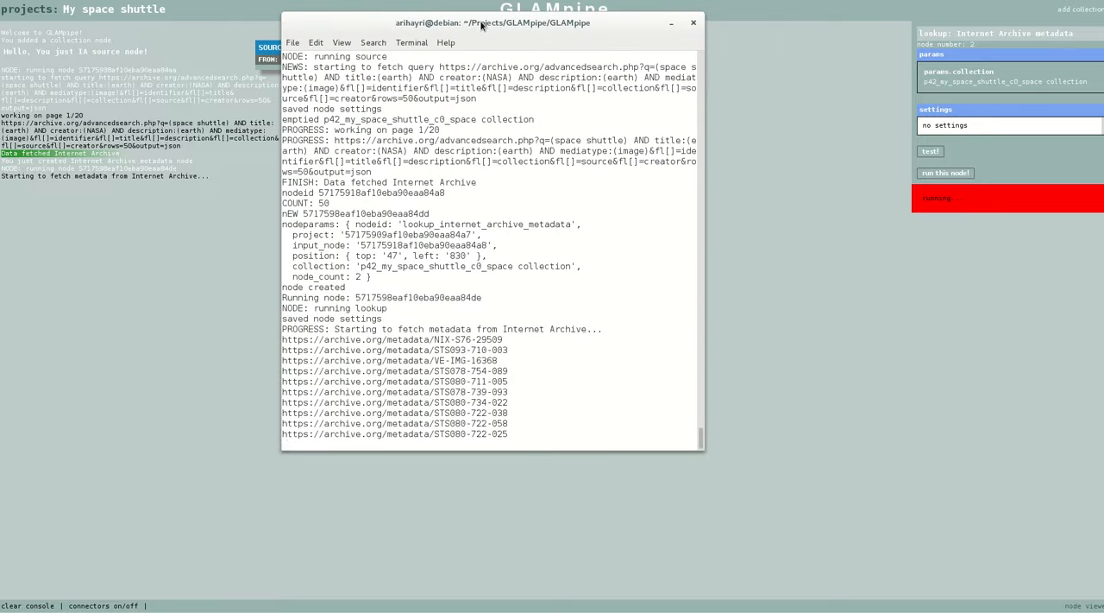
{"action": "key", "text": "F11"}
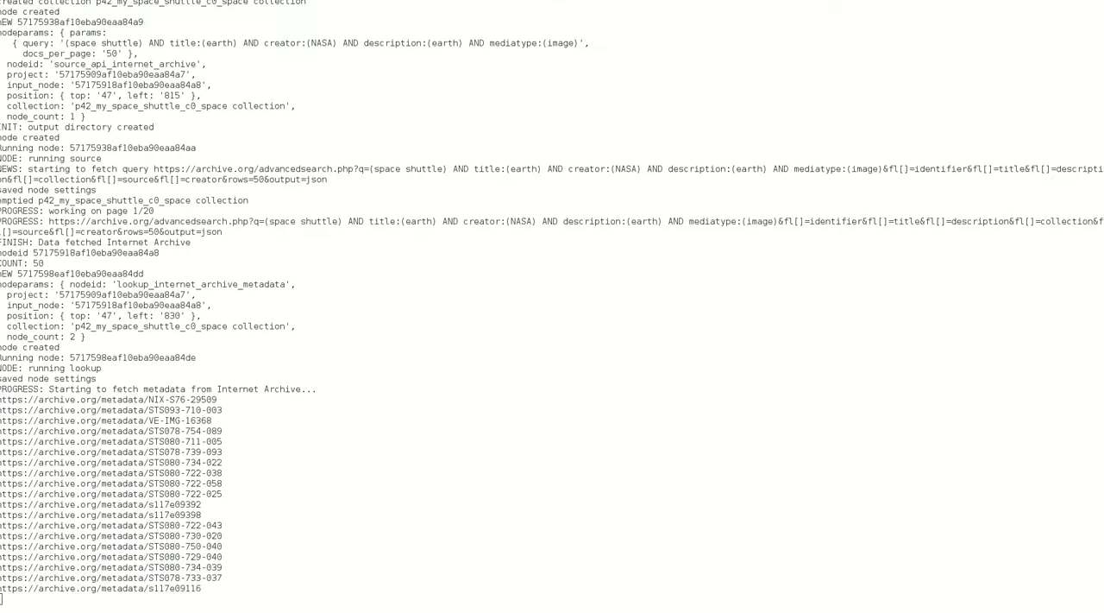
{"action": "key", "text": "F11"}
{"action": "left_click", "coordinate": [672, 23]}
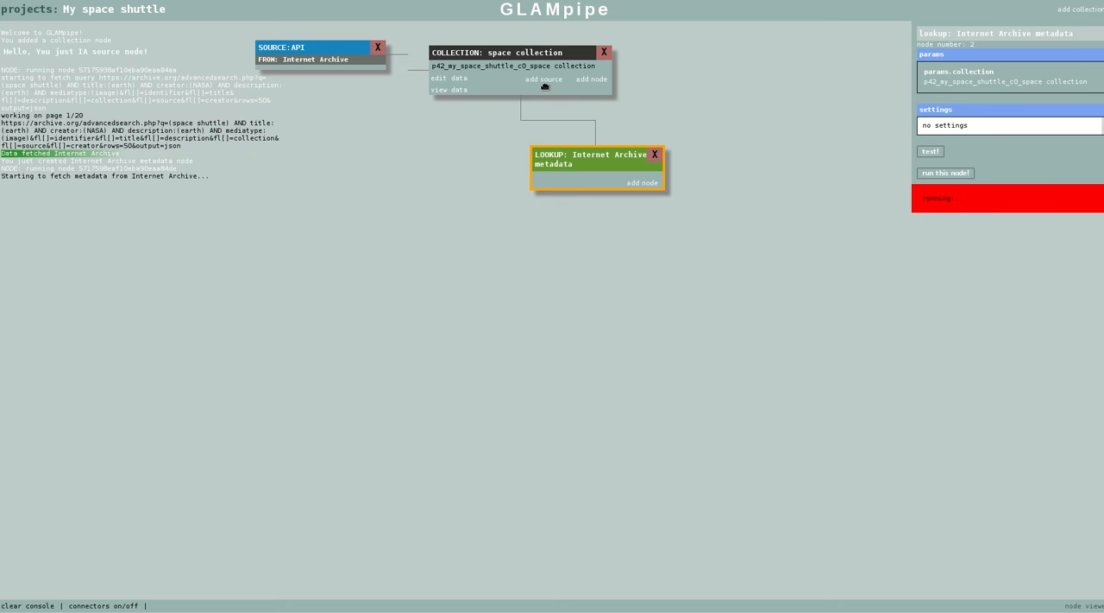
Add a Create wikitext transform node with the Photograph template and output field wikitext, and place it below the lookup node
{"action": "left_click", "coordinate": [591, 79]}
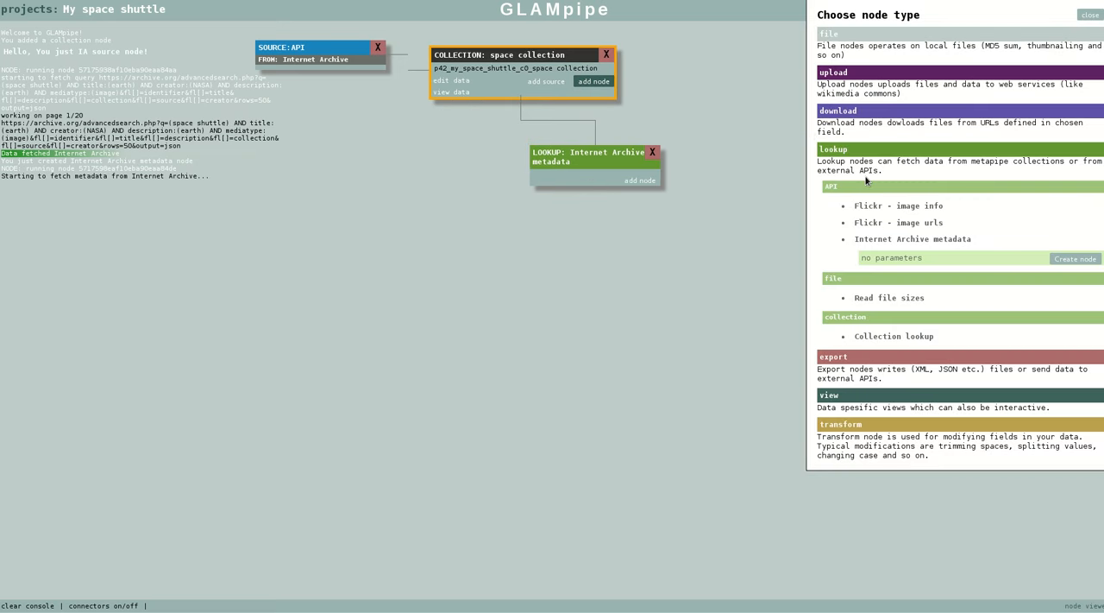
{"action": "left_click", "coordinate": [842, 425]}
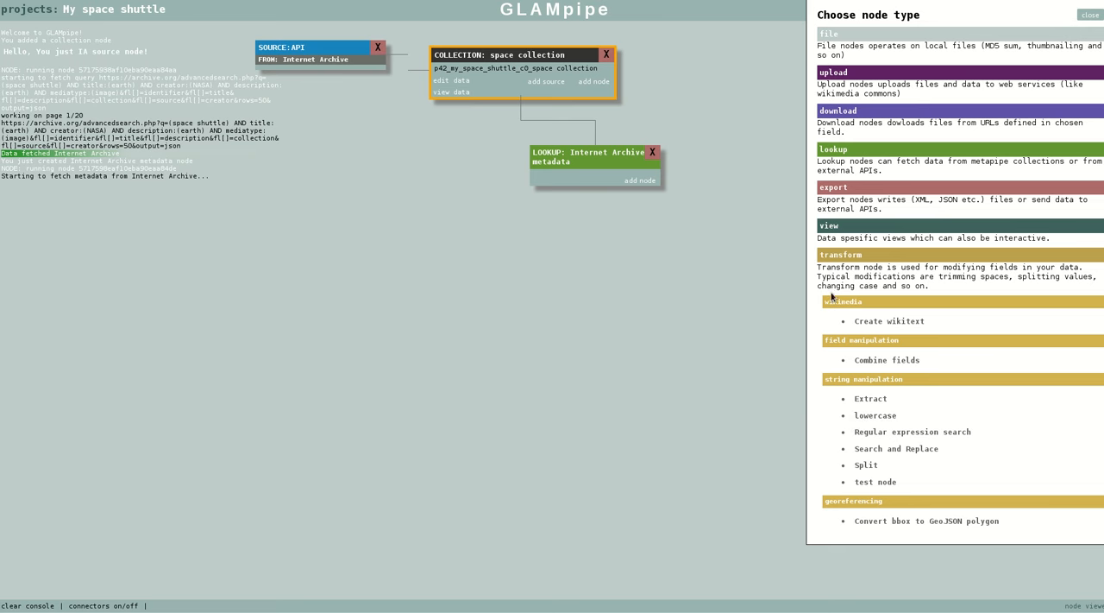
{"action": "left_click", "coordinate": [874, 324]}
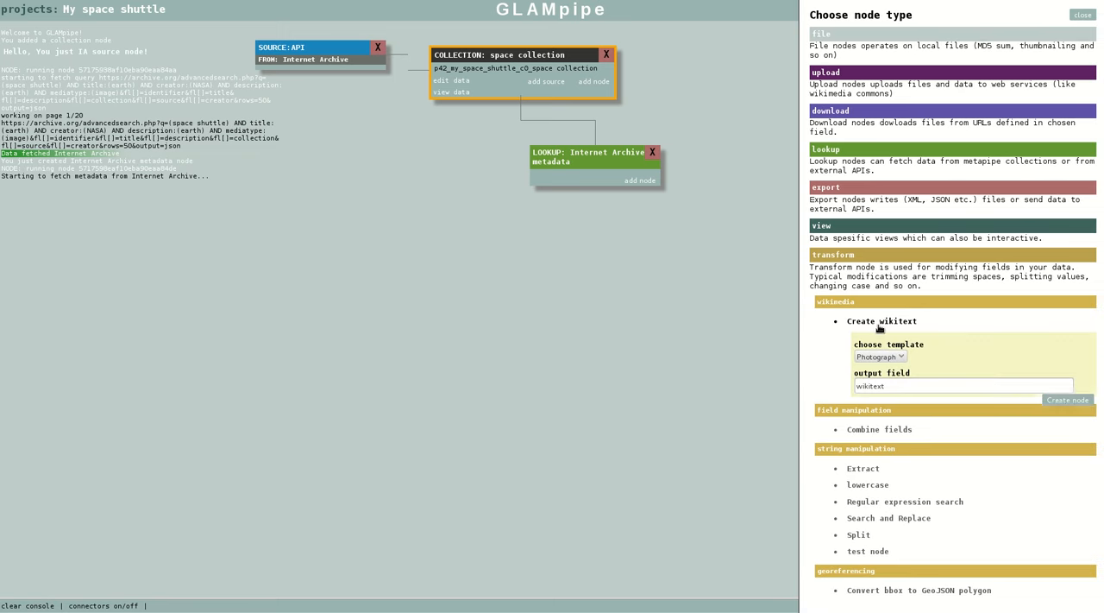
{"action": "left_click", "coordinate": [900, 357]}
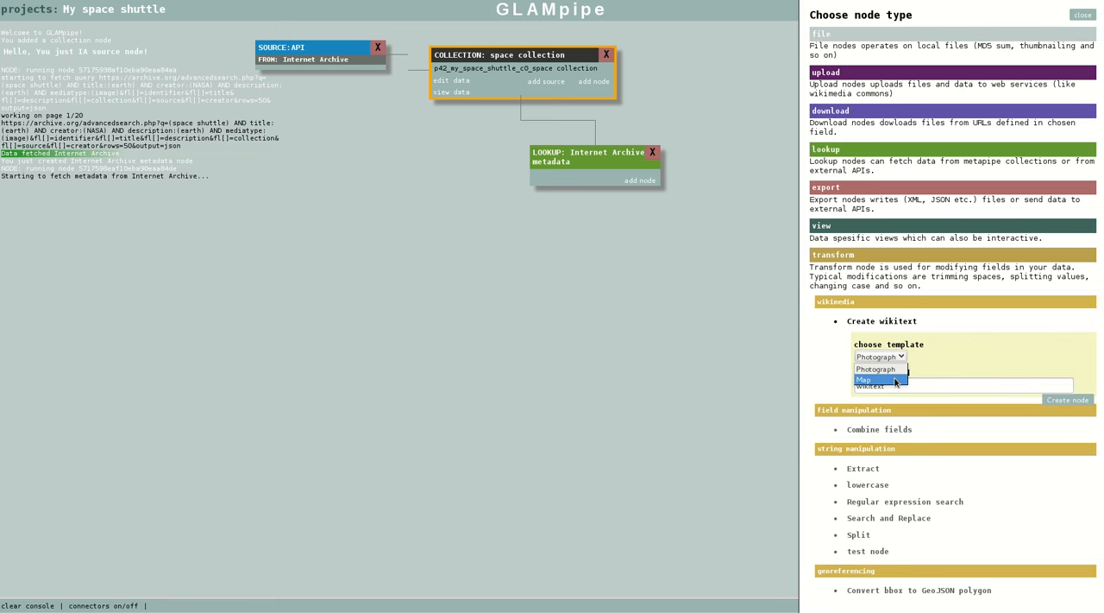
{"action": "left_click", "coordinate": [894, 374]}
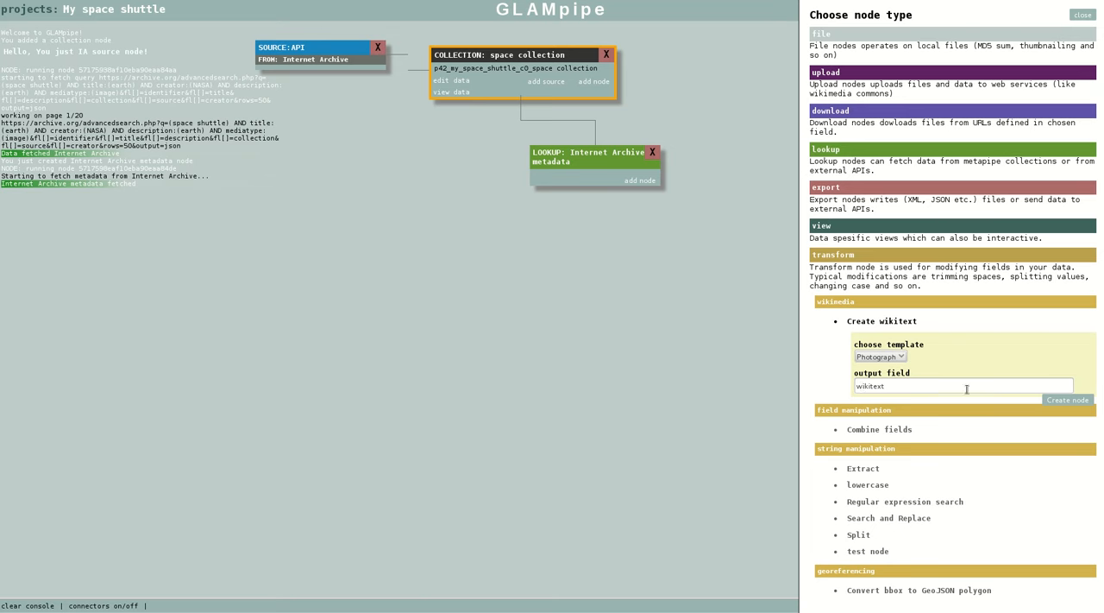
{"action": "left_click", "coordinate": [1067, 400]}
{"action": "left_click_drag", "start_coordinate": [516, 86], "coordinate": [630, 266]}
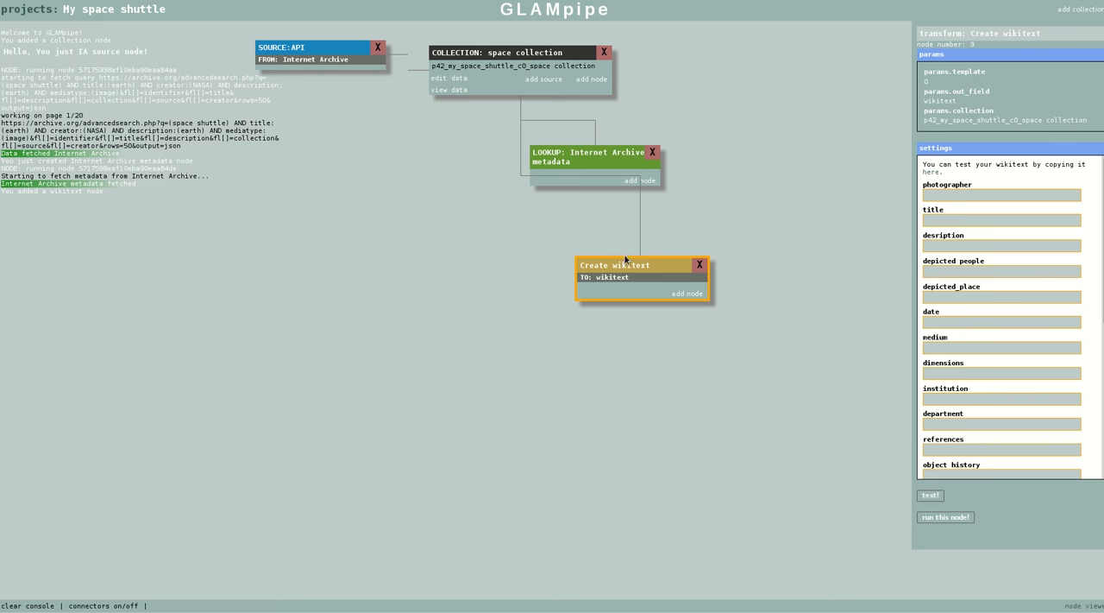
{"action": "left_click_drag", "start_coordinate": [625, 257], "coordinate": [612, 255]}
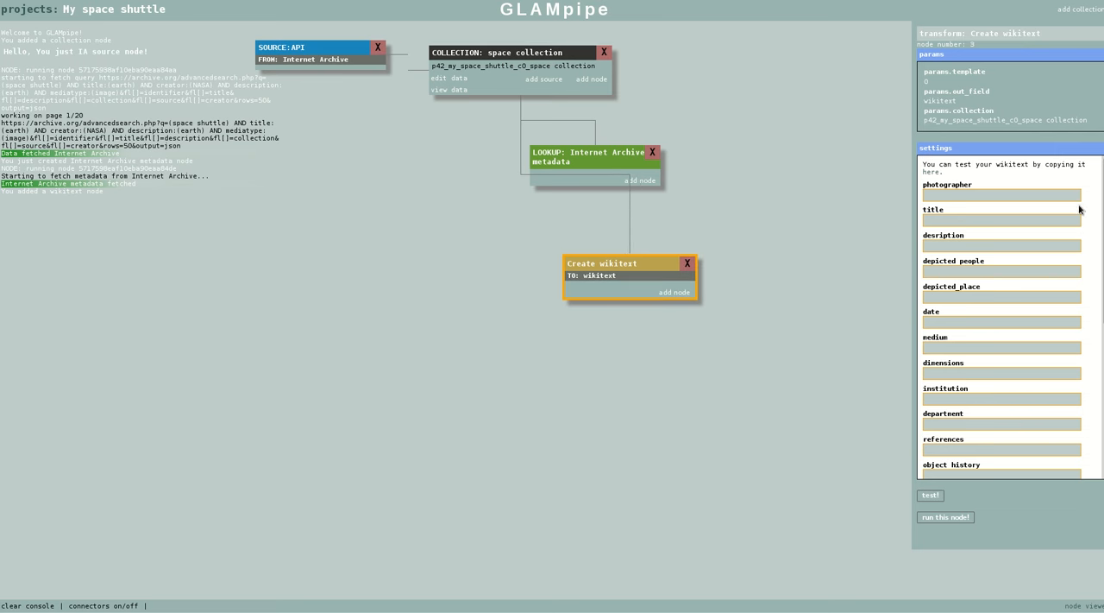
In the wikitext node's settings, map photographer to creator, title to title, and description to description
{"action": "mouse_move", "coordinate": [1103, 198]}
{"action": "left_mouse_down"}
{"action": "mouse_move", "coordinate": [1103, 333]}
{"action": "mouse_move", "coordinate": [1103, 196]}
{"action": "left_mouse_up"}
{"action": "left_click", "coordinate": [972, 194]}
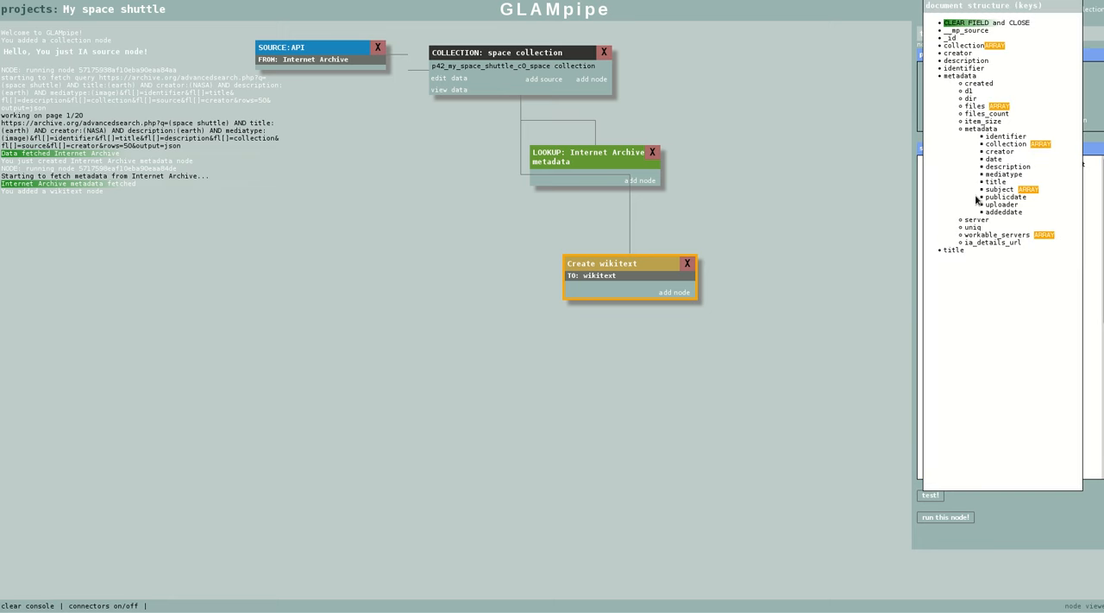
{"action": "left_click", "coordinate": [960, 53]}
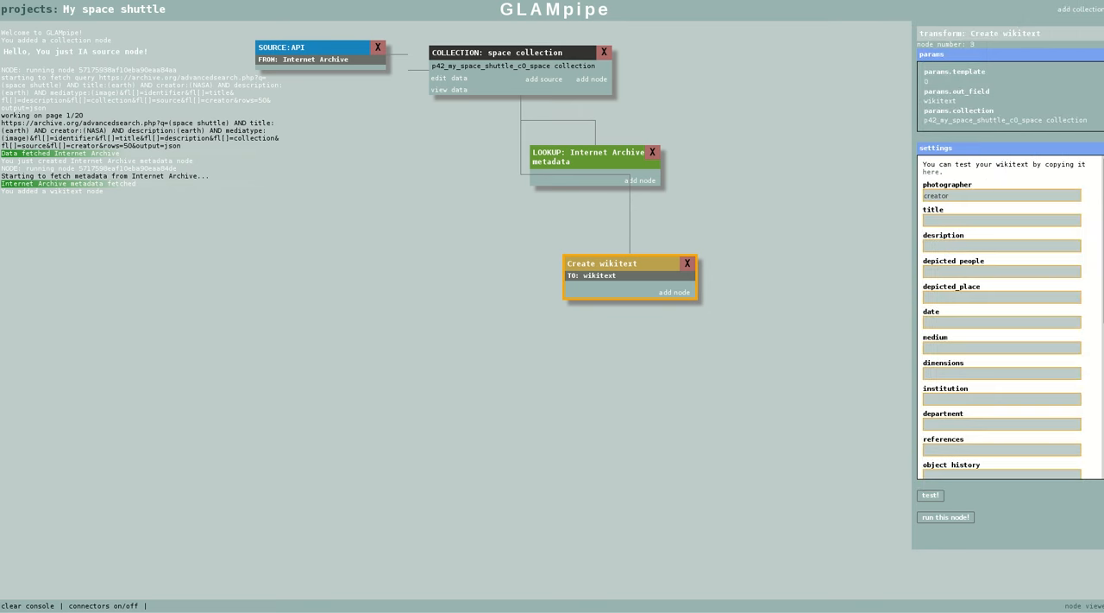
{"action": "left_click_drag", "start_coordinate": [1103, 295], "coordinate": [1100, 259]}
{"action": "left_click", "coordinate": [968, 220]}
{"action": "left_click", "coordinate": [954, 249]}
{"action": "left_click", "coordinate": [969, 247]}
{"action": "left_click", "coordinate": [966, 60]}
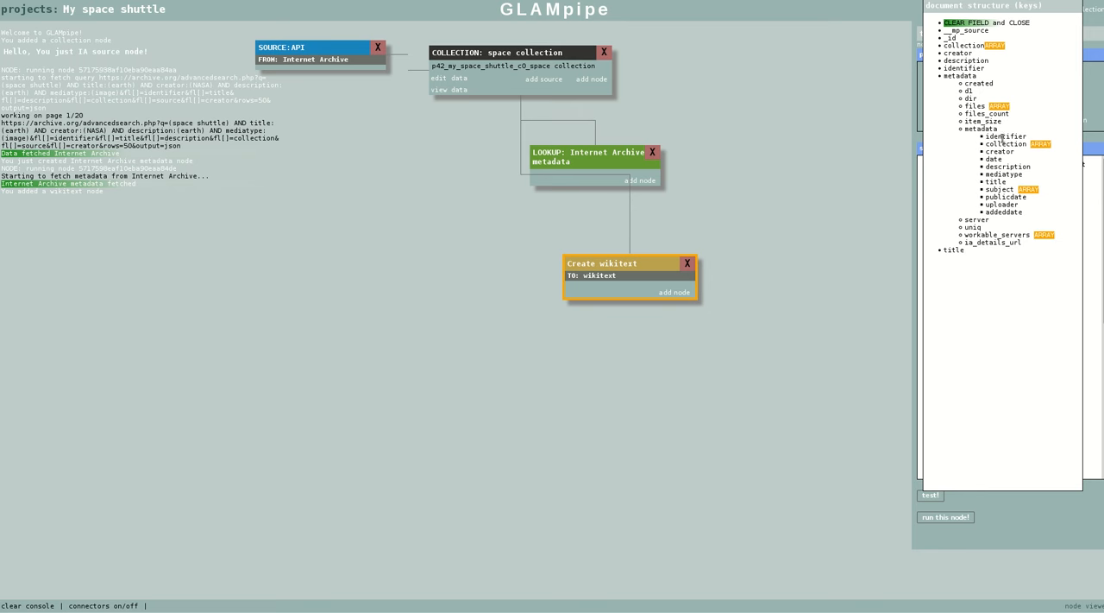
{"action": "mouse_move", "coordinate": [1001, 136]}
{"action": "left_click", "coordinate": [978, 23]}
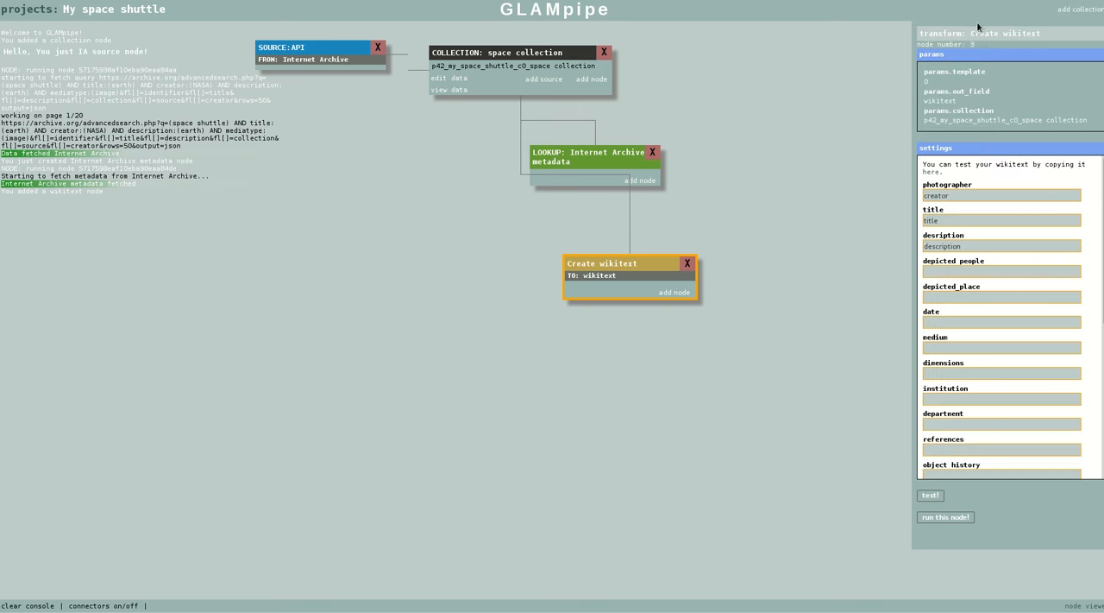
Map the wikitext date to metadata.metadata.date and the institution to creator
{"action": "left_click", "coordinate": [943, 322]}
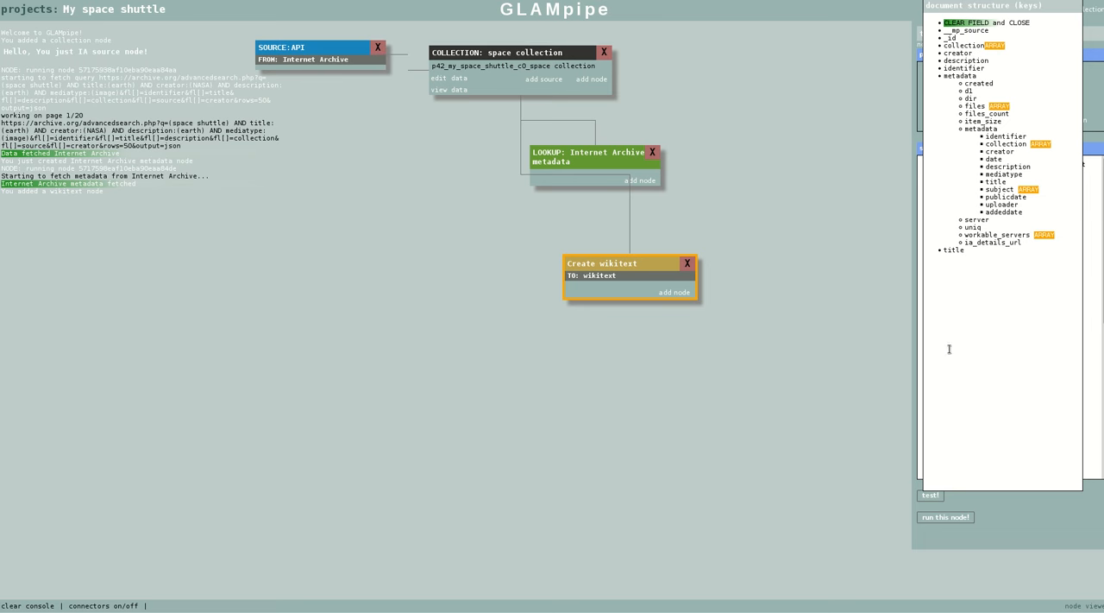
{"action": "scroll", "coordinate": [966, 367], "scroll_direction": "down", "scroll_amount": 1}
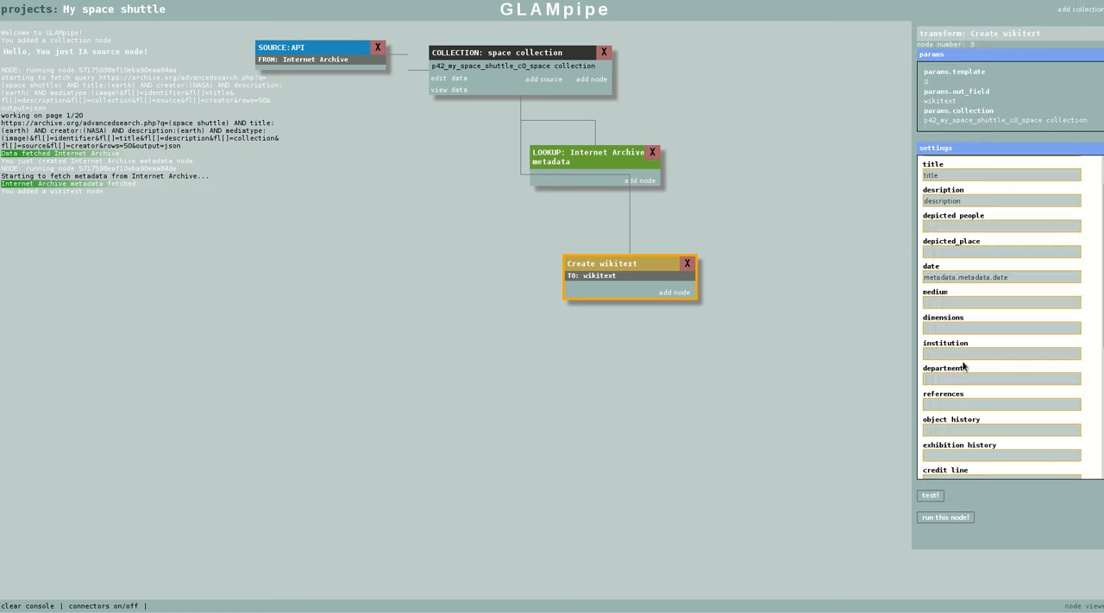
{"action": "left_click", "coordinate": [966, 354]}
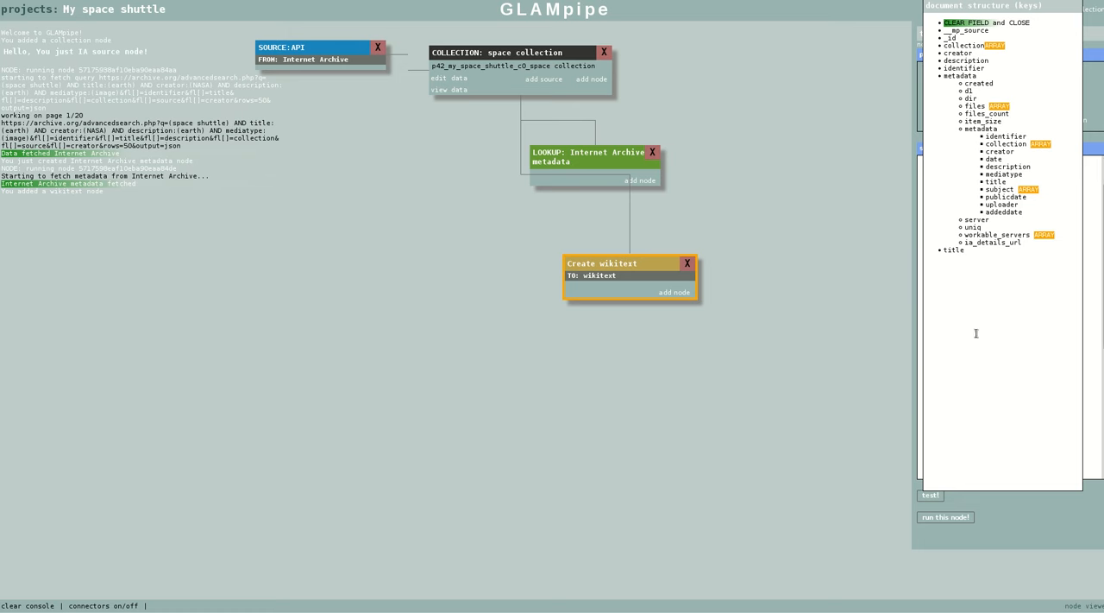
{"action": "left_click", "coordinate": [972, 397]}
Map the wikitext accession number to the identifier key of the collection documents
{"action": "scroll", "coordinate": [972, 413], "scroll_direction": "down", "scroll_amount": 1}
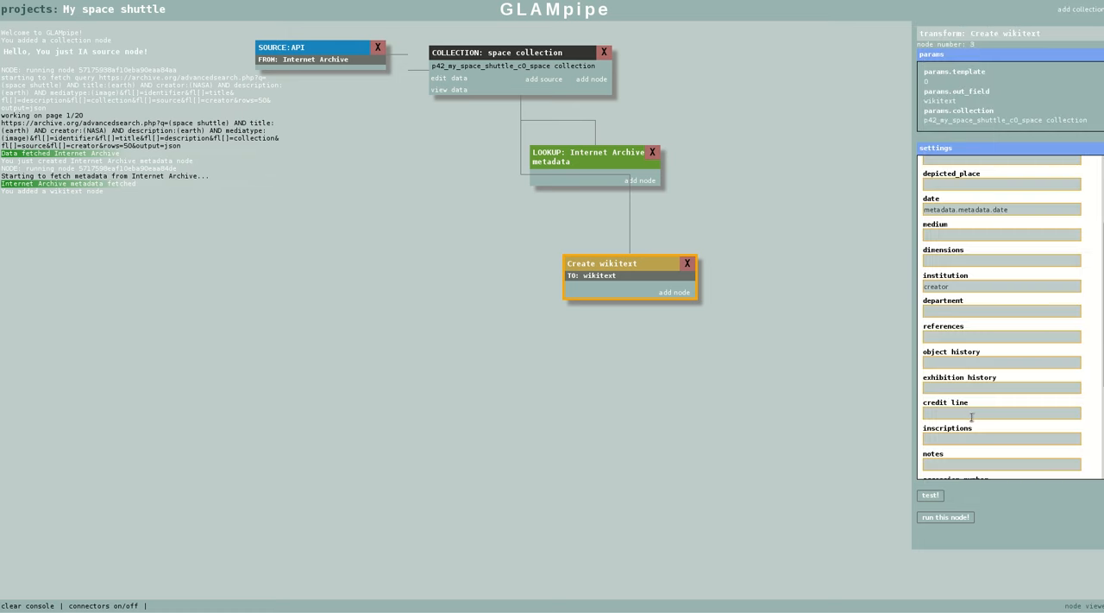
{"action": "scroll", "coordinate": [969, 417], "scroll_direction": "down", "scroll_amount": 3}
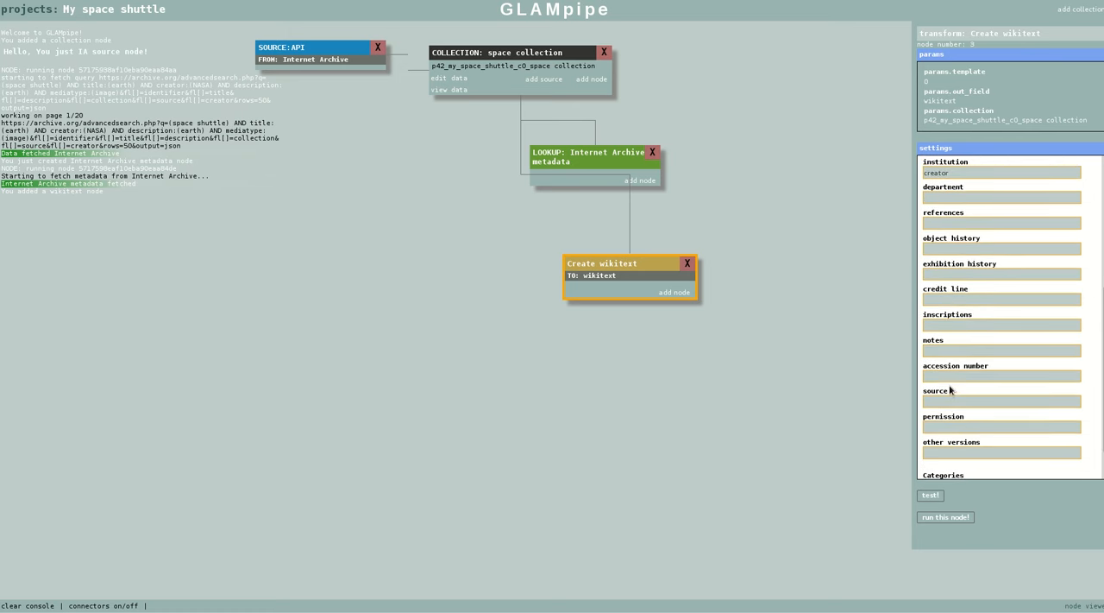
{"action": "left_click", "coordinate": [982, 193]}
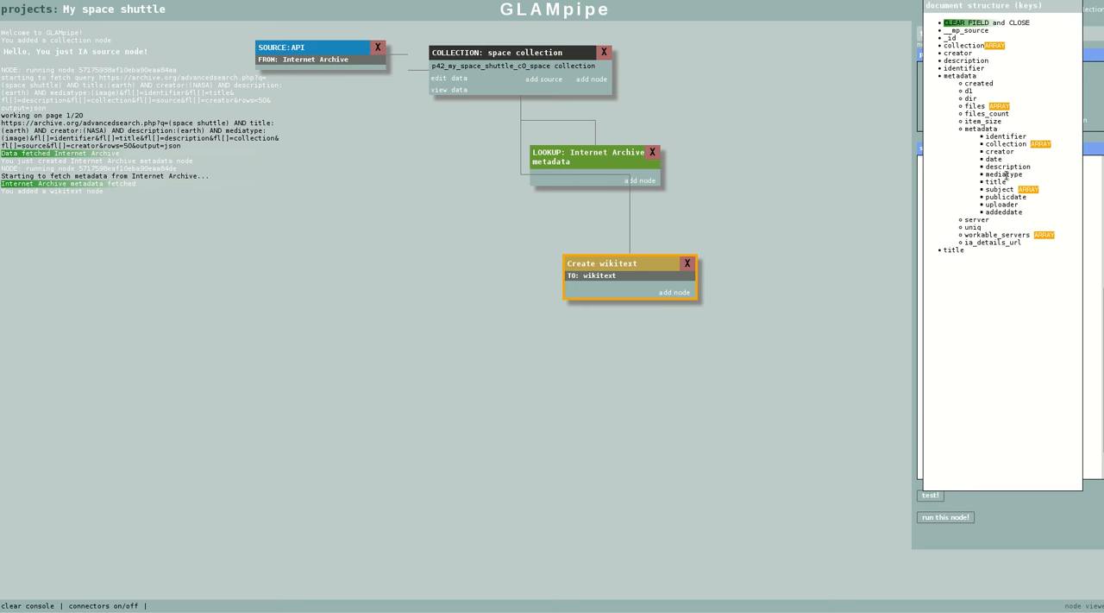
{"action": "mouse_move", "coordinate": [1002, 212]}
{"action": "left_click", "coordinate": [966, 68]}
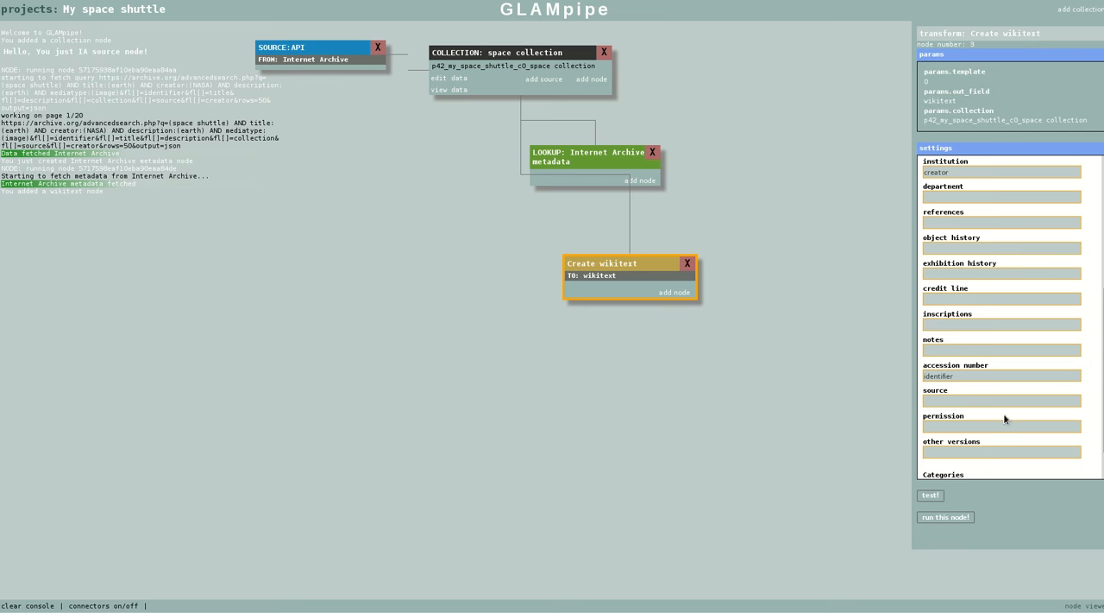
{"action": "scroll", "coordinate": [1001, 418], "scroll_direction": "down", "scroll_amount": 1}
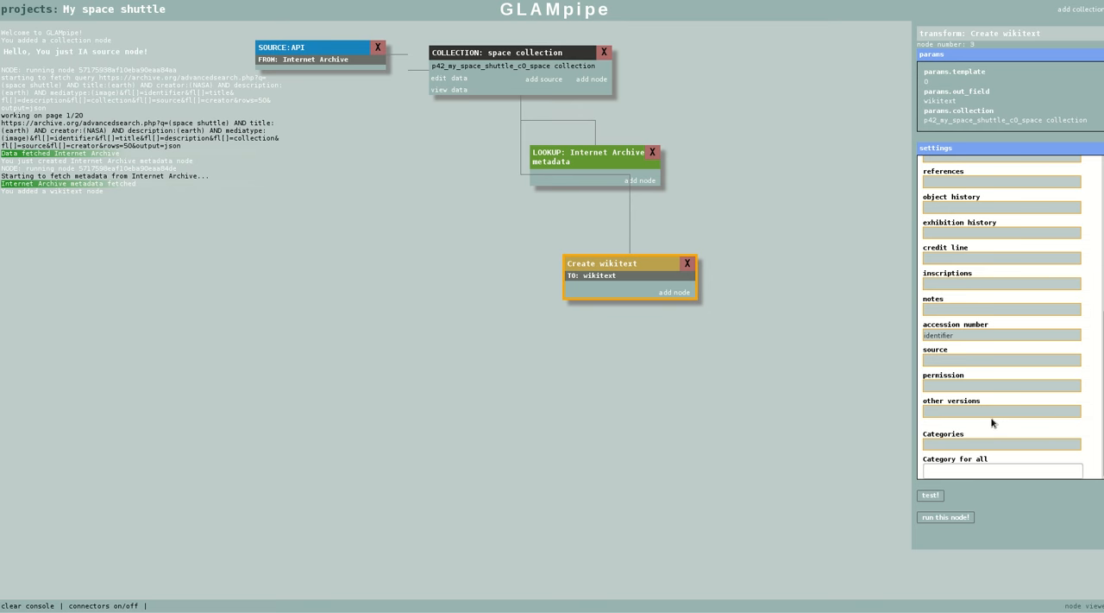
{"action": "left_click", "coordinate": [952, 383]}
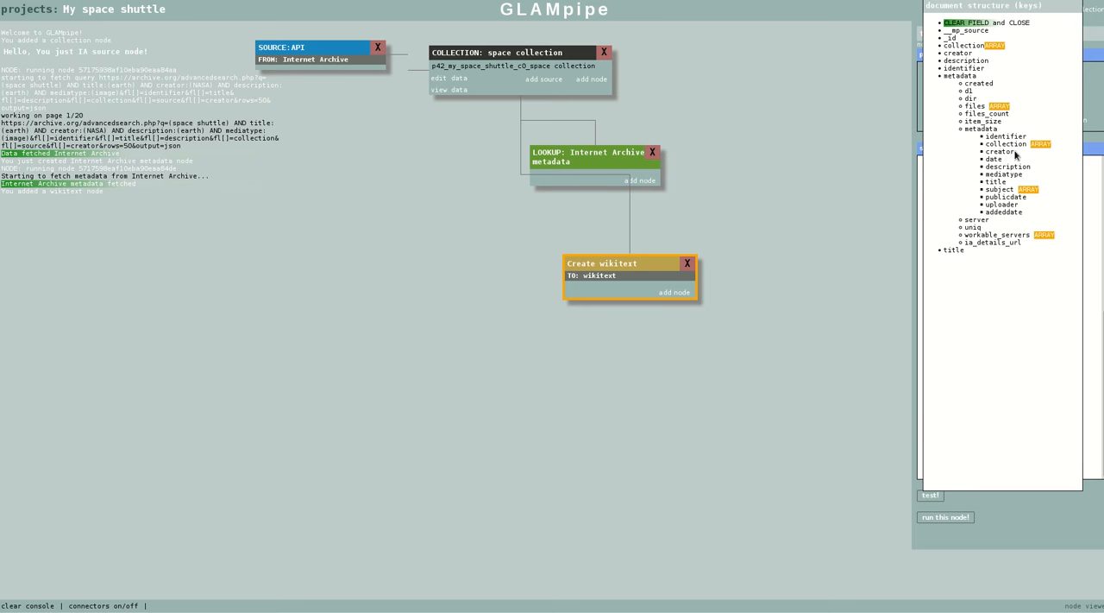
{"action": "mouse_move", "coordinate": [1015, 157]}
{"action": "mouse_move", "coordinate": [999, 175]}
{"action": "left_click", "coordinate": [970, 23]}
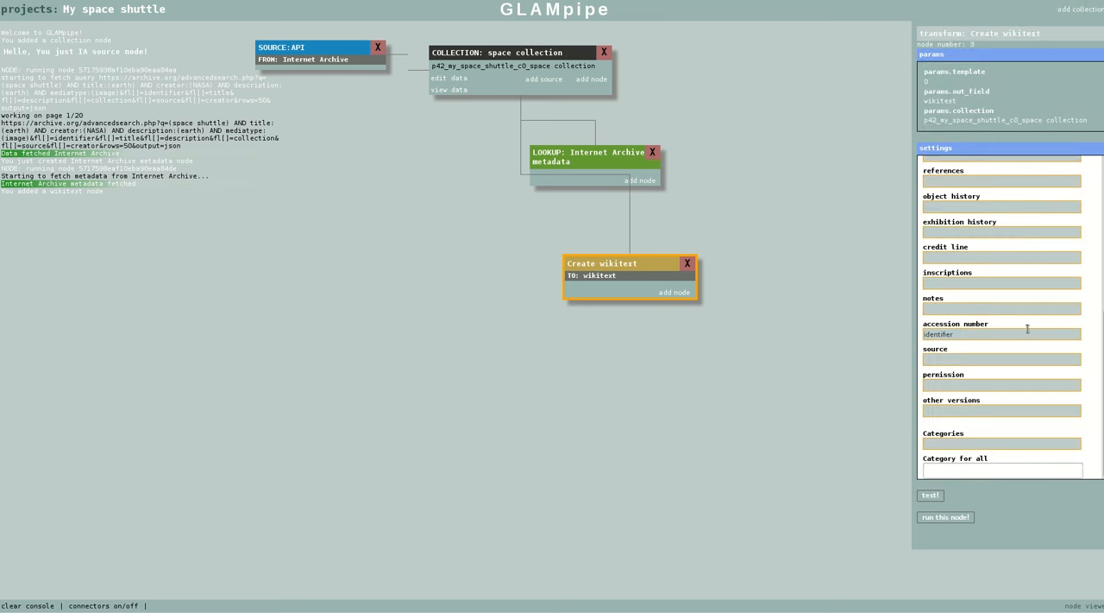
Map the wikitext source to metadata.ia_details_url and Categories to metadata.metadata.collection
{"action": "left_click", "coordinate": [943, 356]}
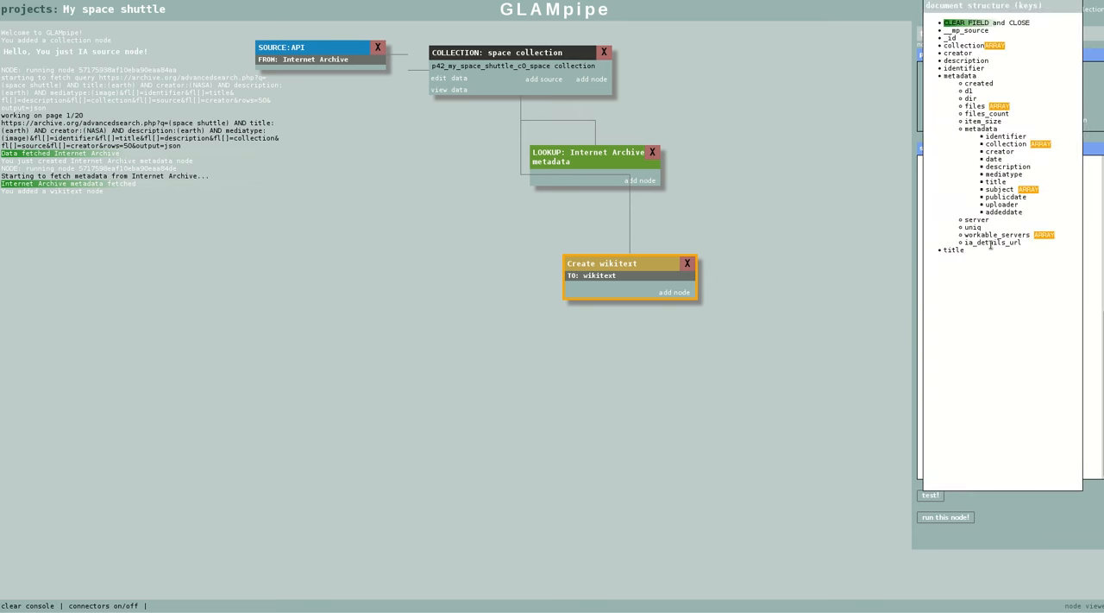
{"action": "mouse_move", "coordinate": [990, 247]}
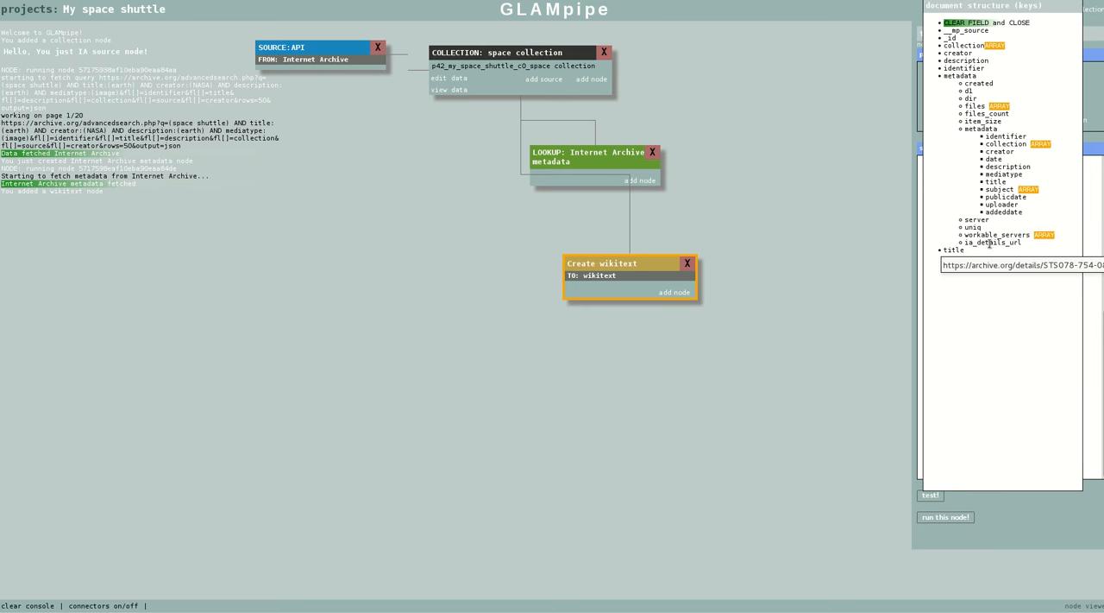
{"action": "left_click", "coordinate": [1027, 376]}
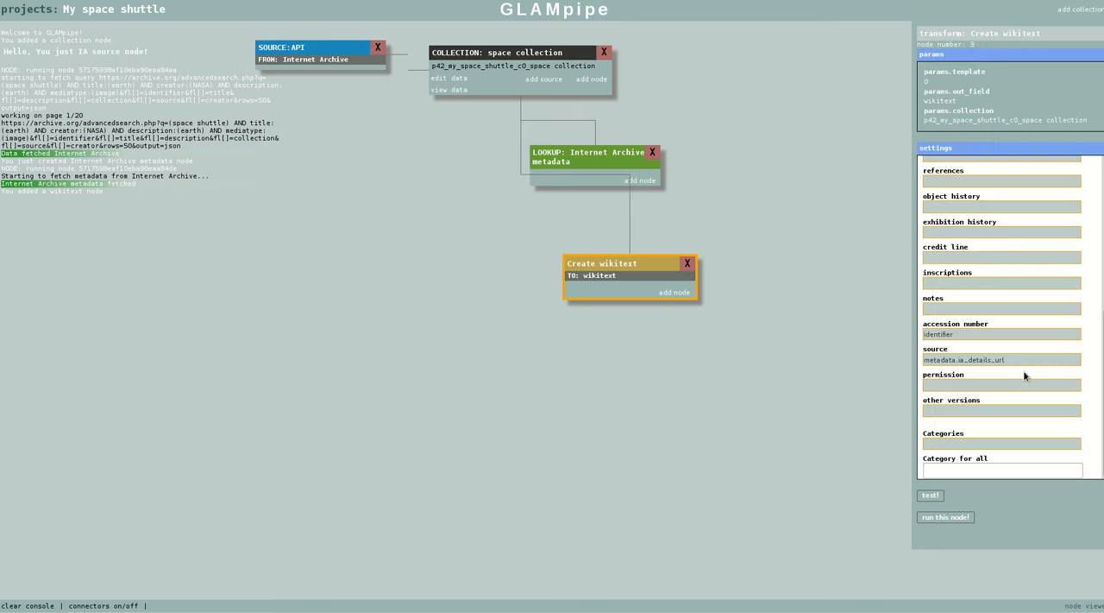
{"action": "left_click", "coordinate": [968, 442]}
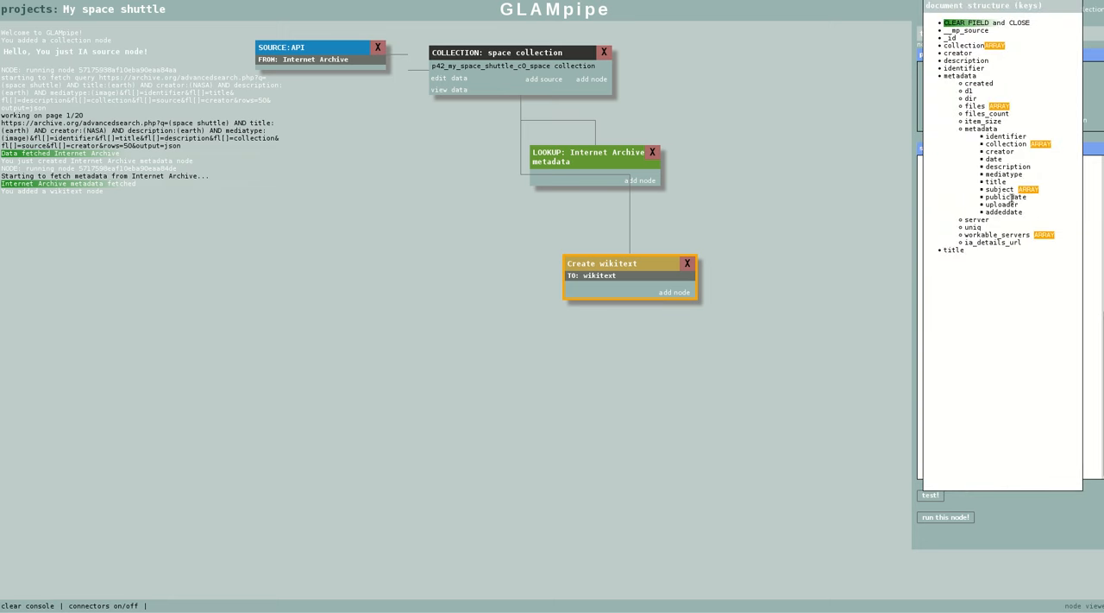
{"action": "left_click", "coordinate": [1014, 144]}
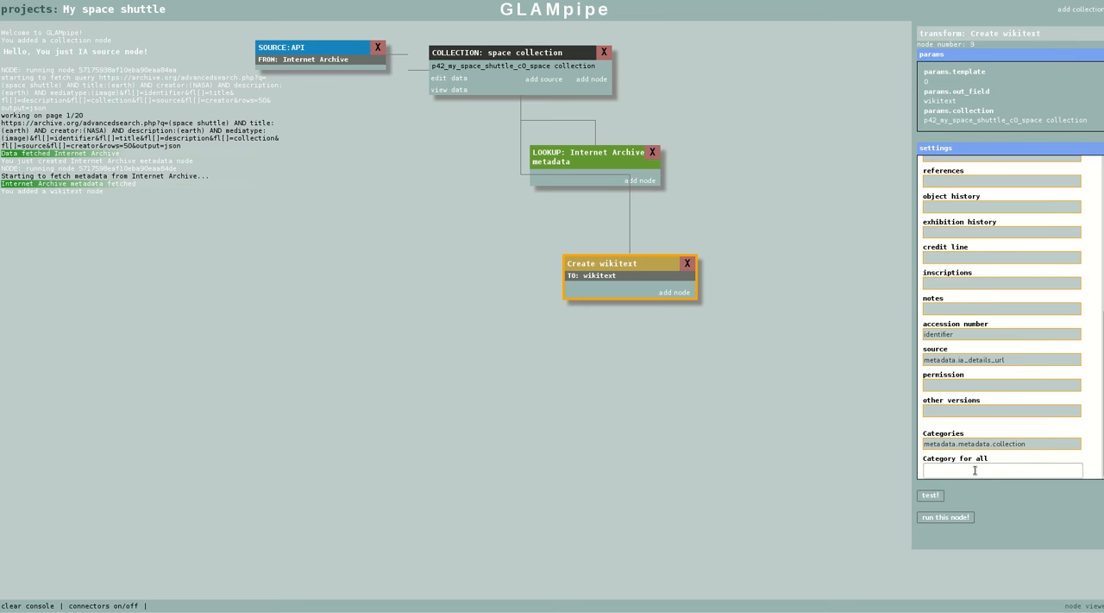
Set the wikitext node's category for all to "Spca shuttle test upload"
{"action": "type", "text": "Spca shuttle test upload"}
Run the Create wikitext node, check its test output for one document, and close the preview
{"action": "left_click", "coordinate": [952, 518]}
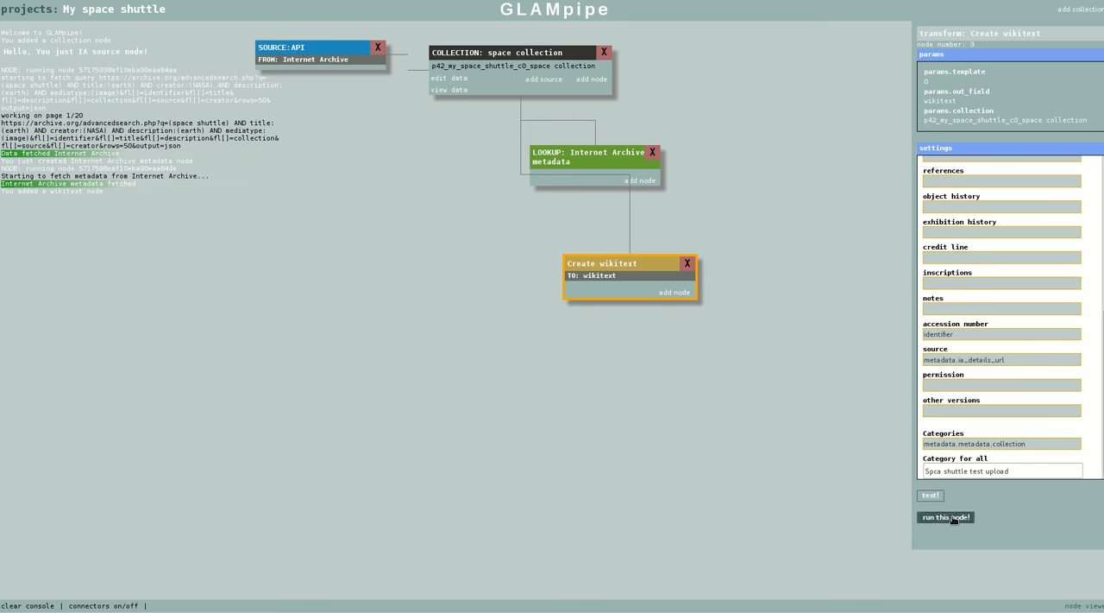
{"action": "left_click", "coordinate": [930, 495]}
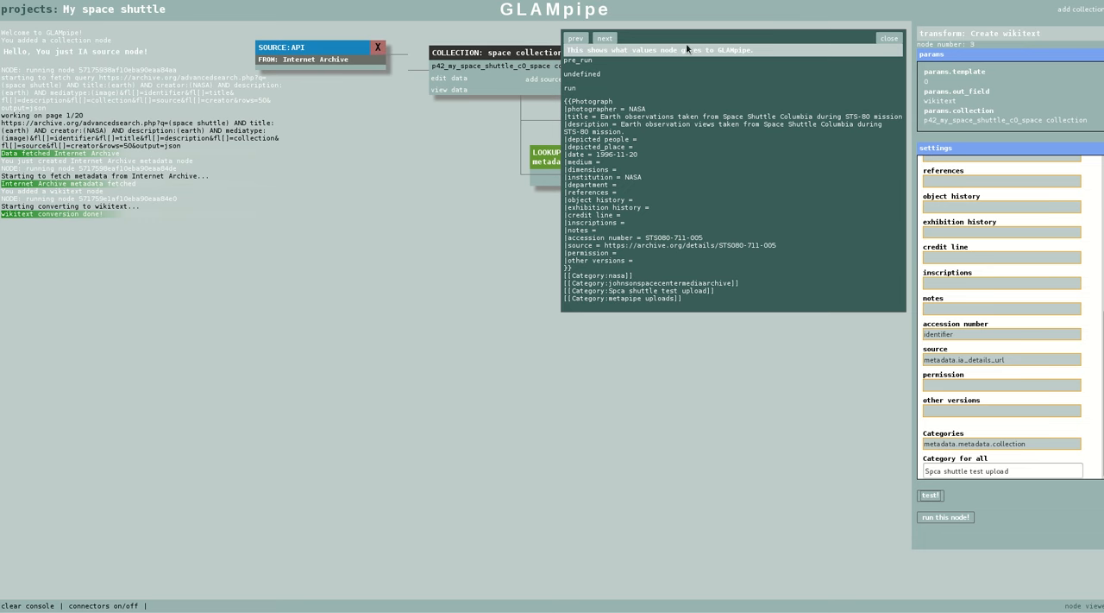
{"action": "left_click", "coordinate": [891, 39]}
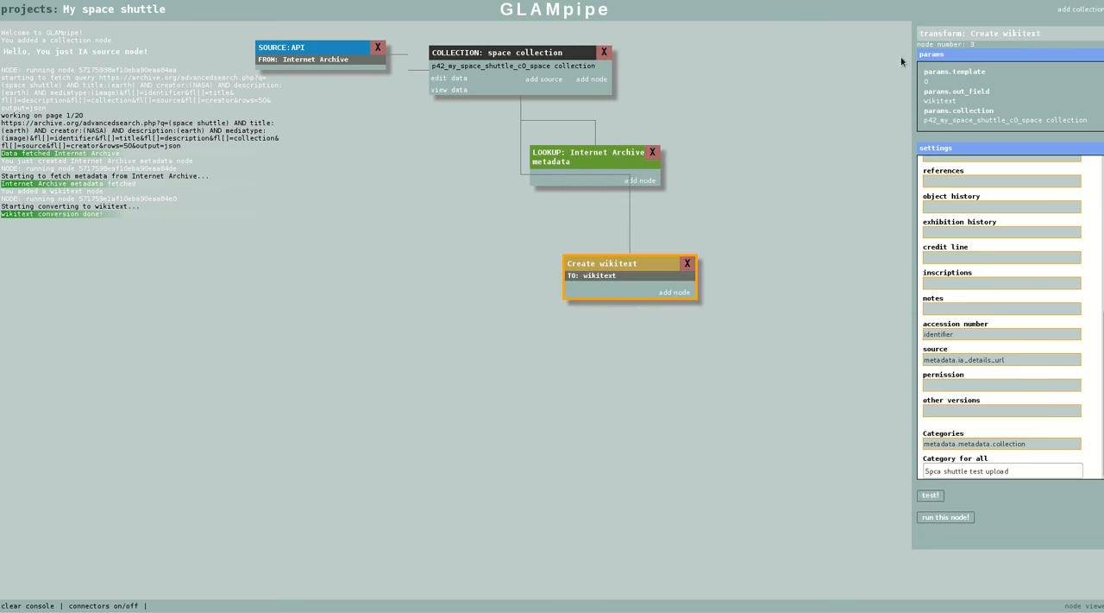
Shift the Create wikitext node and the Internet Archive metadata lookup node slightly to the right on the canvas
{"action": "left_click_drag", "start_coordinate": [616, 266], "coordinate": [644, 264]}
{"action": "left_click_drag", "start_coordinate": [589, 143], "coordinate": [606, 127]}
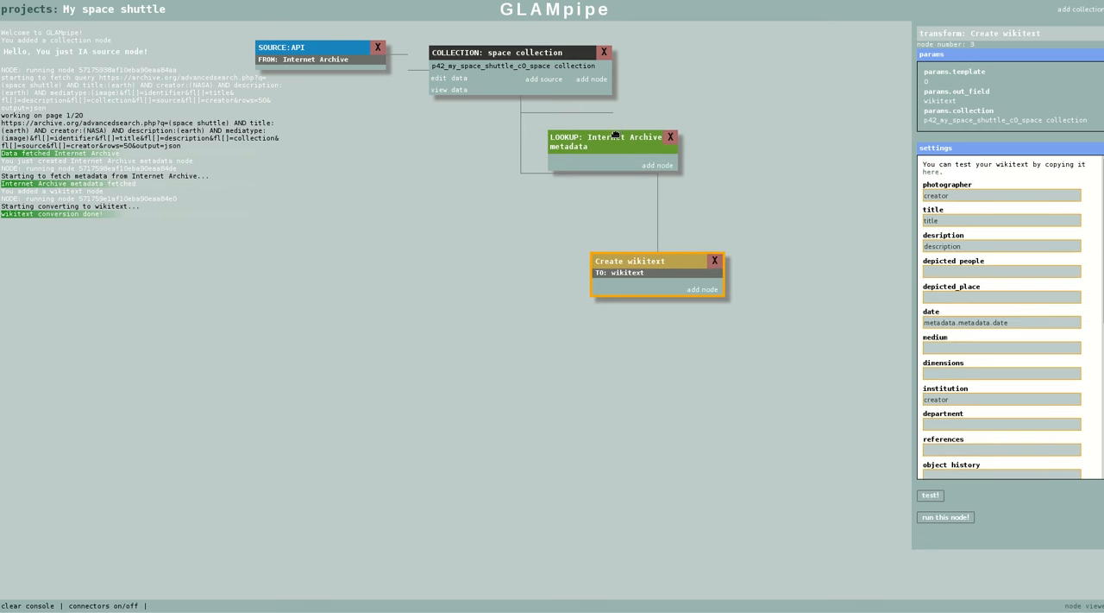
{"action": "left_click", "coordinate": [616, 135]}
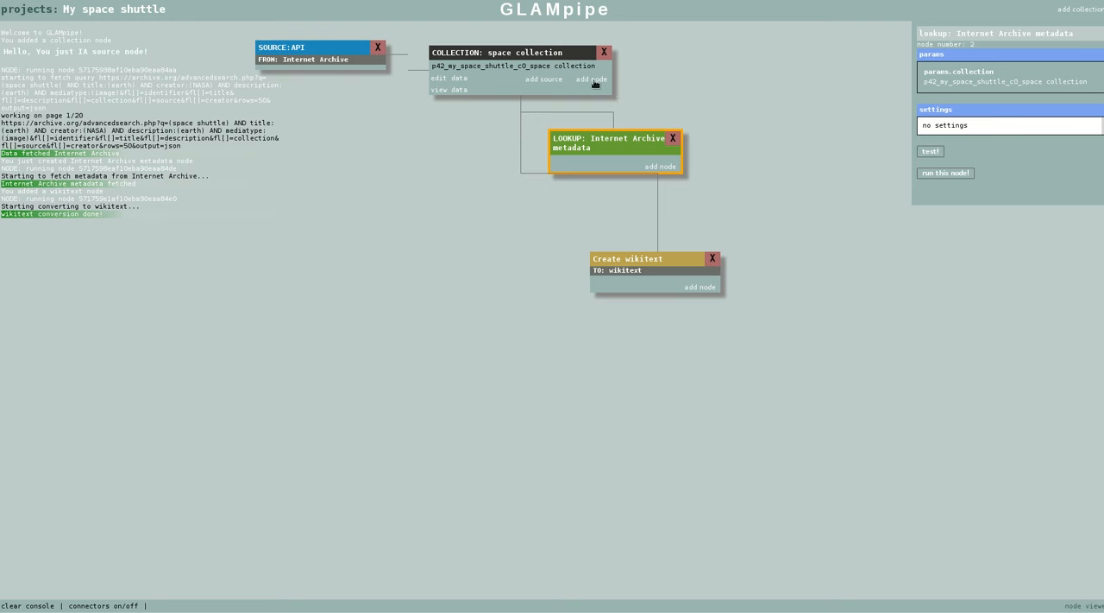
Add a Combine fields node described as "Create commons pagename" with output field commons_title, and place it below the collection to the left
{"action": "left_click", "coordinate": [591, 80]}
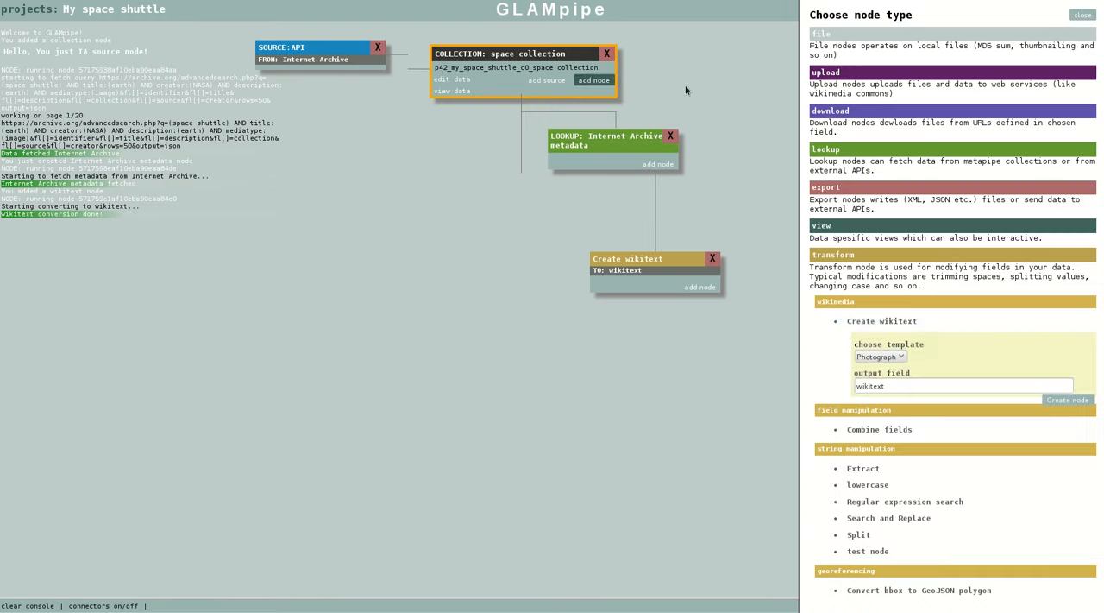
{"action": "left_click", "coordinate": [887, 429]}
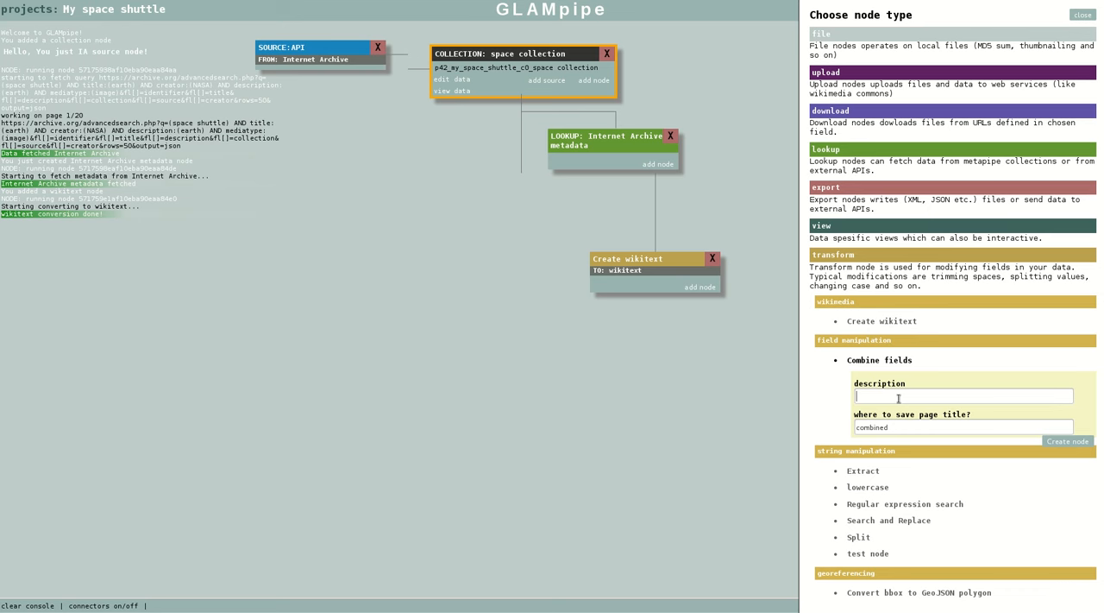
{"action": "type", "text": "Create commons t"}
{"action": "key", "text": "BackSpace"}
{"action": "type", "text": "pagename"}
{"action": "double_click", "coordinate": [900, 426]}
{"action": "type", "text": "commons_titl"}
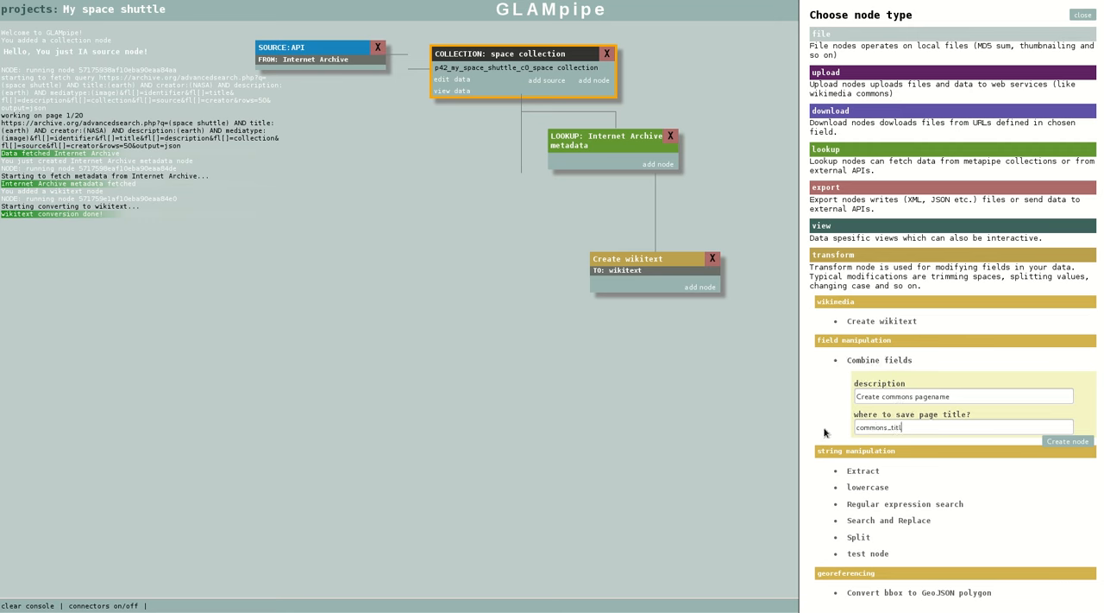
{"action": "type", "text": "e"}
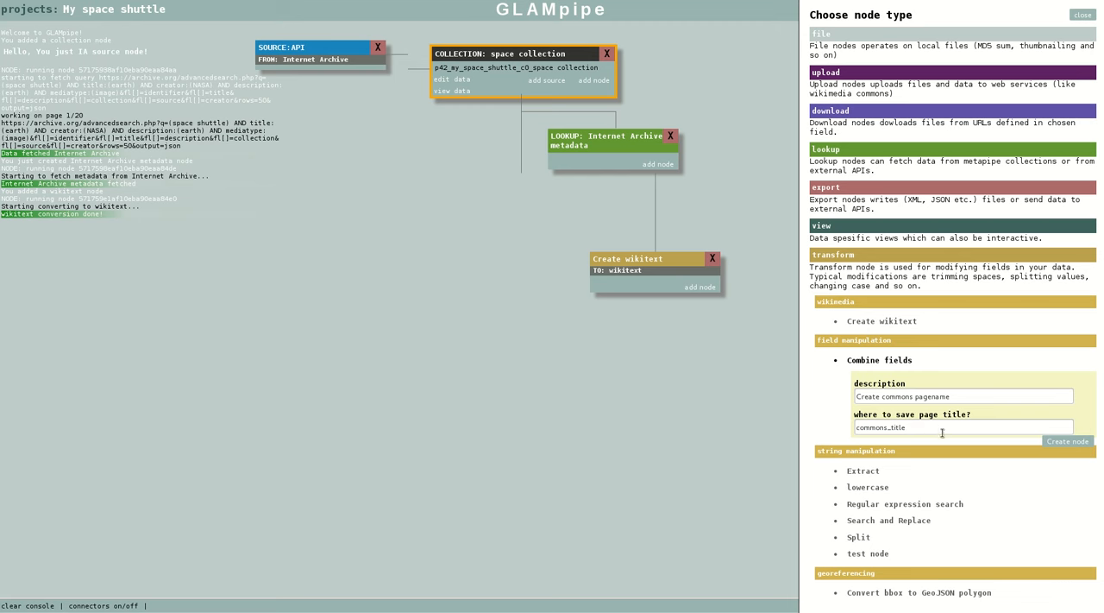
{"action": "left_click", "coordinate": [1063, 441]}
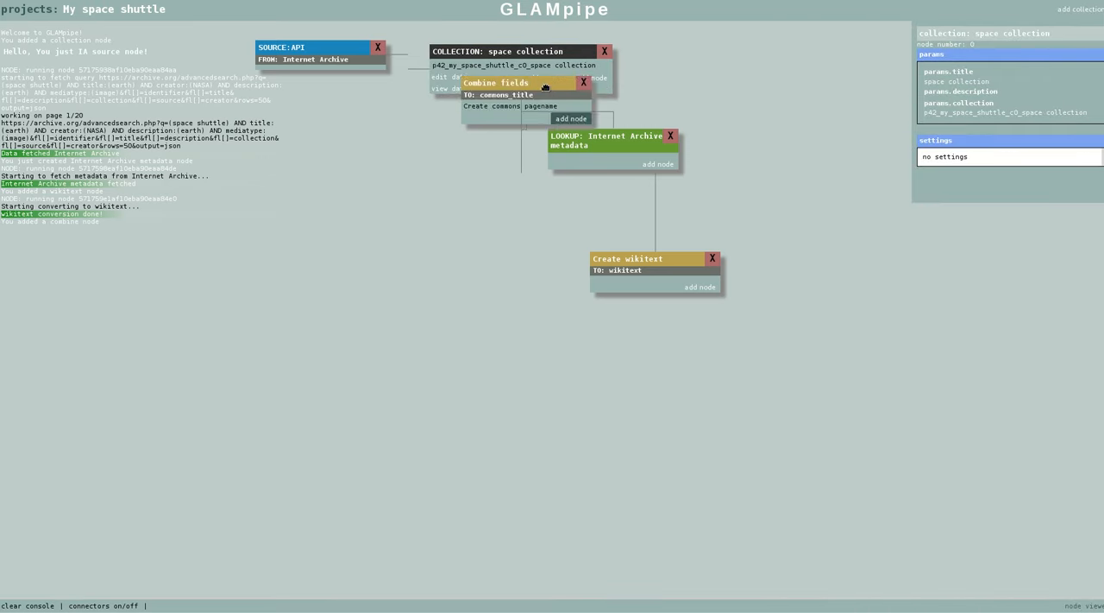
{"action": "left_click_drag", "start_coordinate": [543, 83], "coordinate": [459, 173]}
Set the Combine fields node to join title, metadata.metadata.date and identifier, separated by commas
{"action": "left_click", "coordinate": [989, 181]}
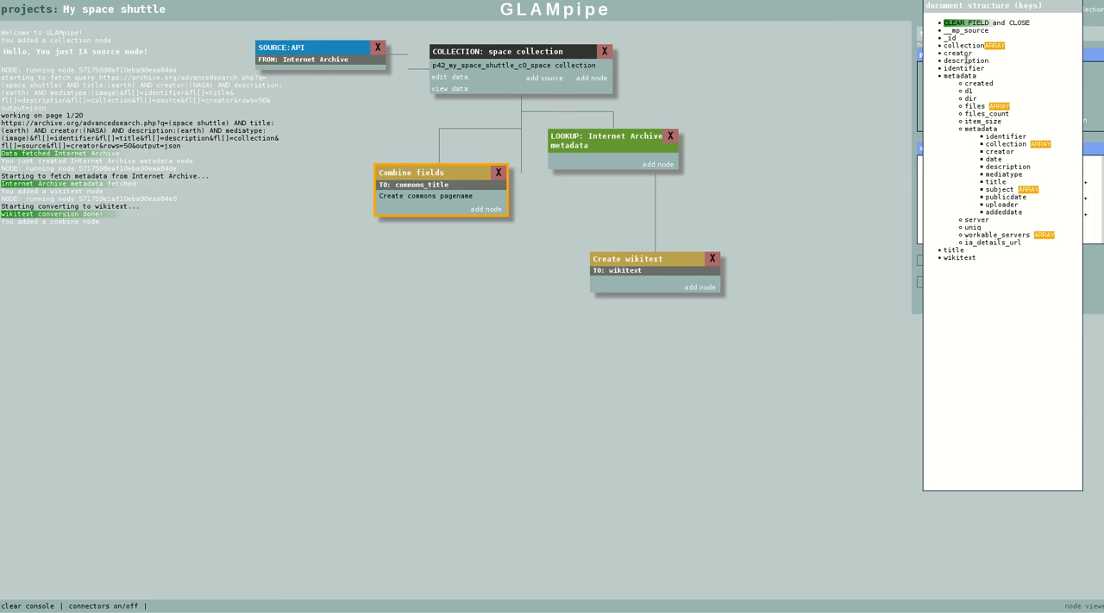
{"action": "mouse_move", "coordinate": [966, 60]}
{"action": "left_click", "coordinate": [956, 250]}
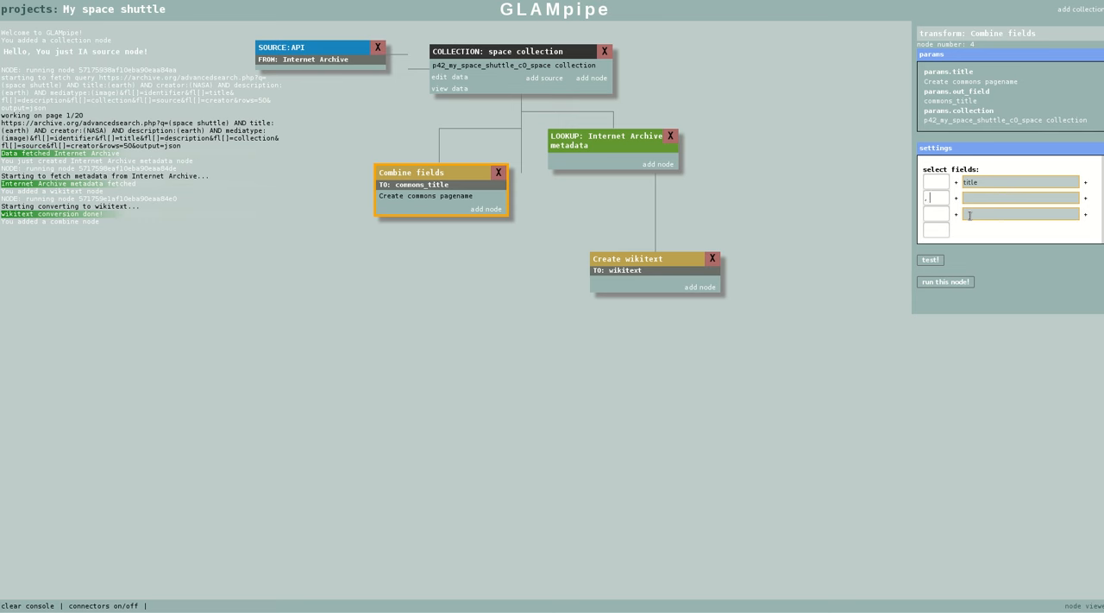
{"action": "left_click", "coordinate": [1001, 198]}
{"action": "left_click", "coordinate": [1001, 198]}
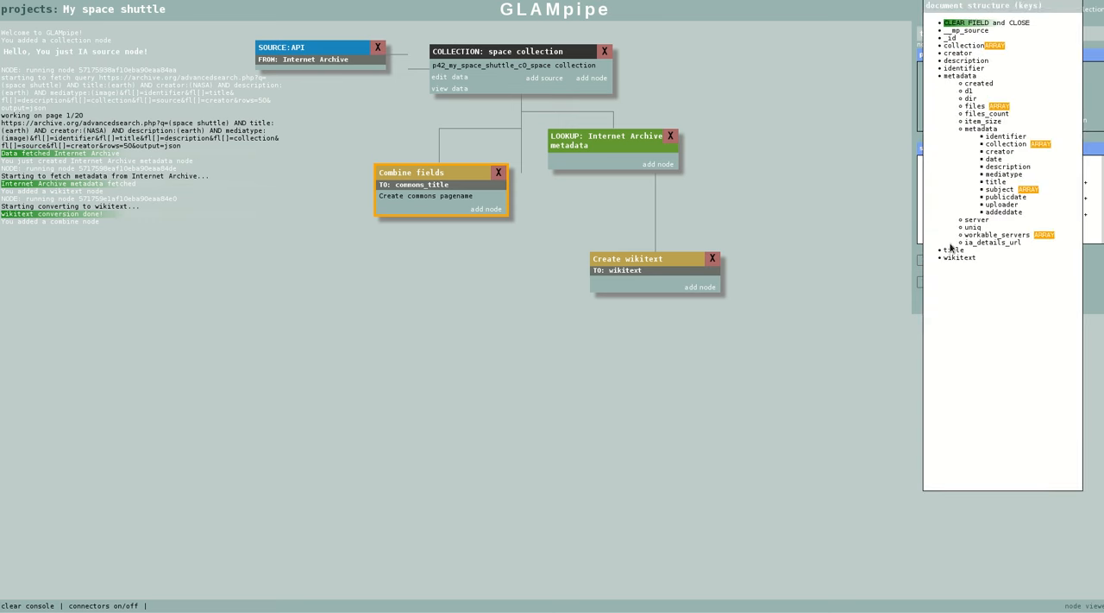
{"action": "left_click", "coordinate": [992, 160]}
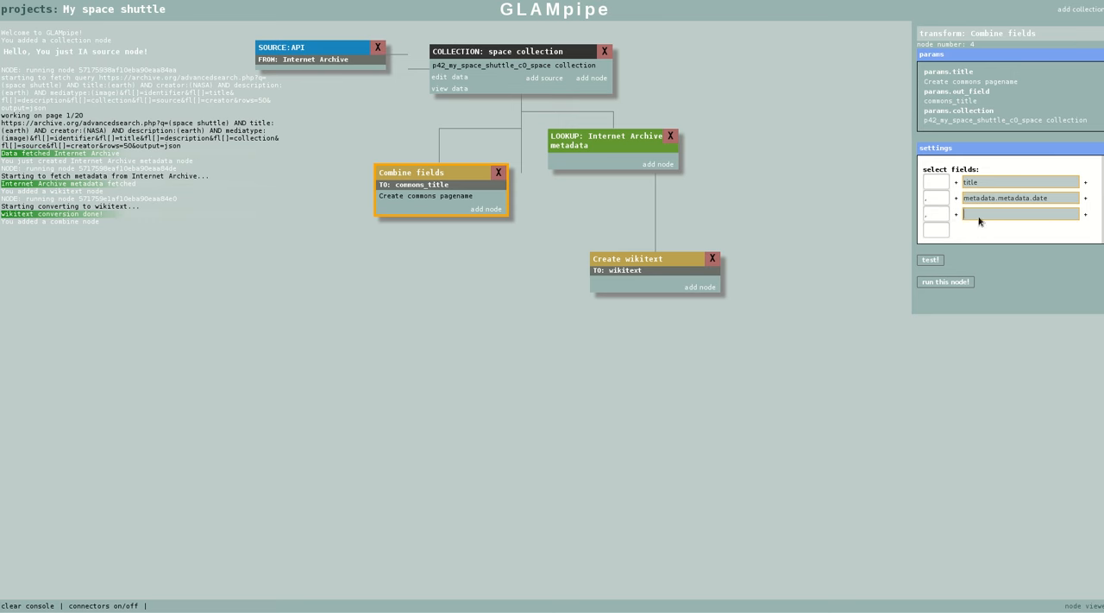
{"action": "left_click", "coordinate": [982, 215]}
{"action": "left_click", "coordinate": [963, 69]}
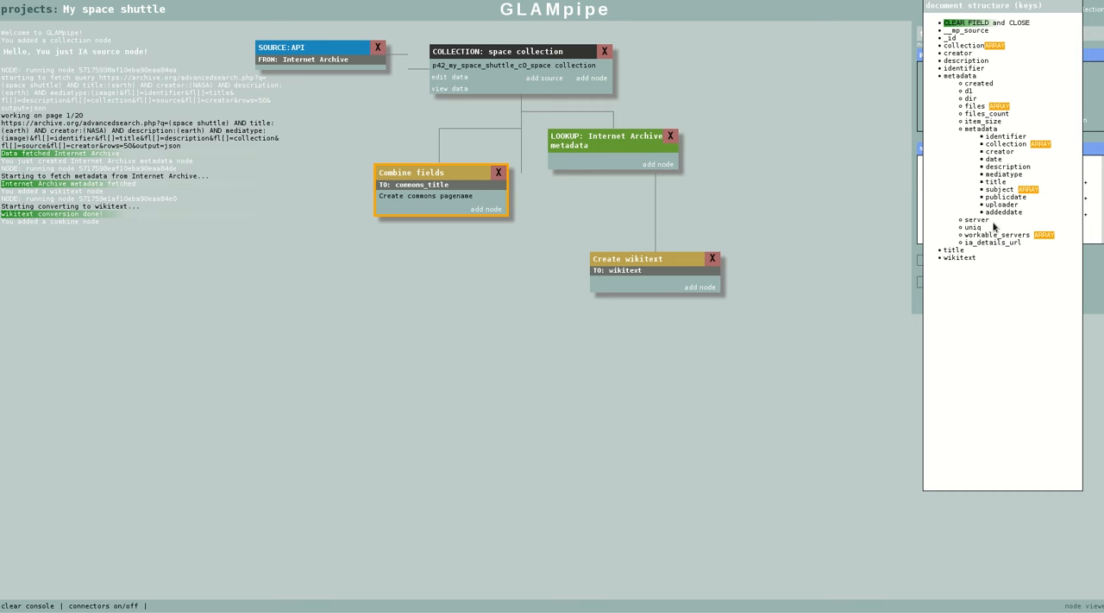
{"action": "left_click_drag", "start_coordinate": [993, 214], "coordinate": [961, 215]}
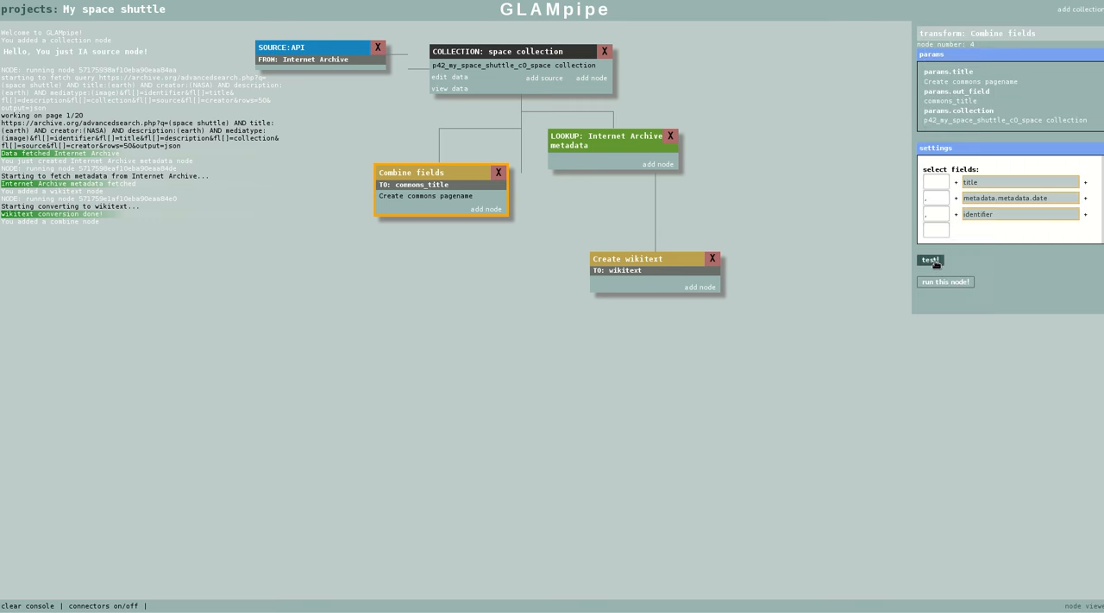
Preview the combined page names for several documents and run the Combine fields node
{"action": "left_click", "coordinate": [931, 260]}
{"action": "left_click", "coordinate": [602, 40]}
{"action": "left_click", "coordinate": [602, 40]}
{"action": "left_click", "coordinate": [602, 39]}
{"action": "left_click", "coordinate": [602, 40]}
{"action": "left_click", "coordinate": [602, 39]}
{"action": "left_click", "coordinate": [602, 40]}
{"action": "left_click", "coordinate": [577, 40]}
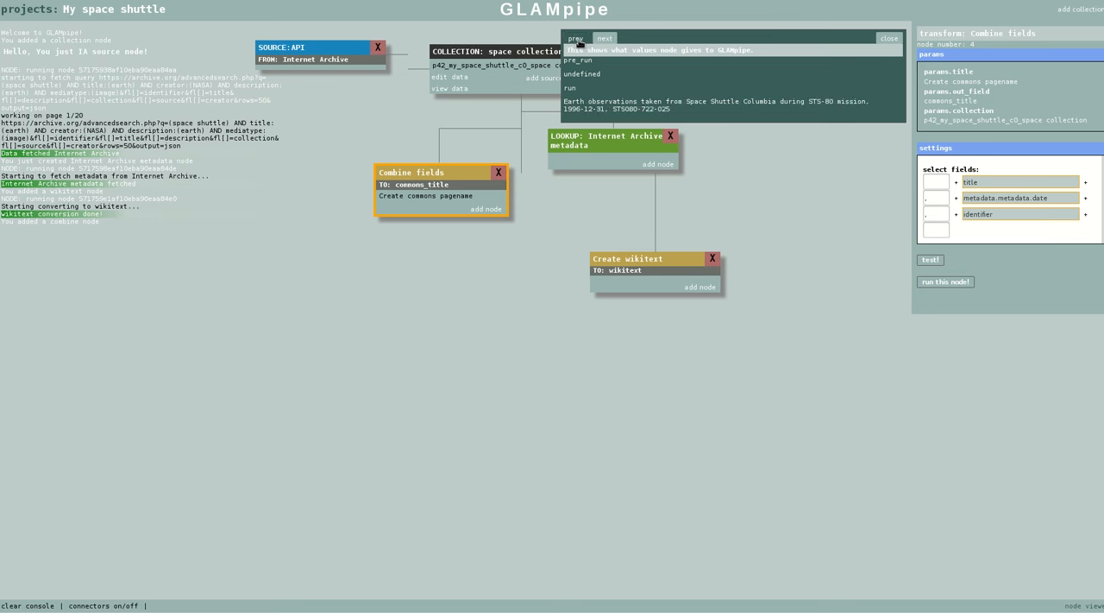
{"action": "left_click", "coordinate": [602, 39]}
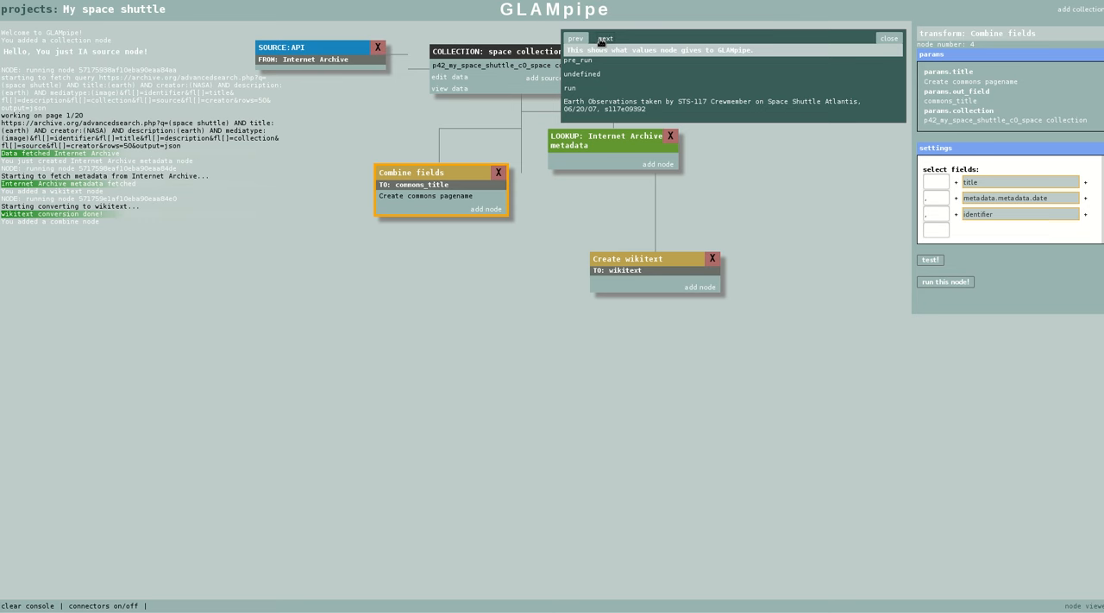
{"action": "left_click", "coordinate": [603, 39]}
{"action": "left_click", "coordinate": [603, 40]}
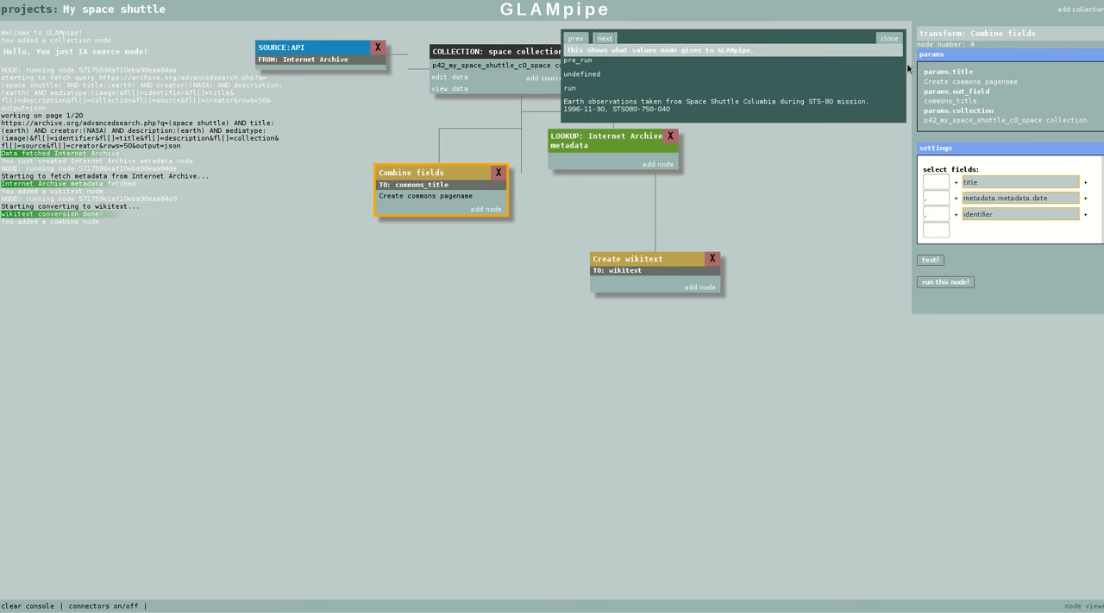
{"action": "left_click", "coordinate": [891, 39]}
{"action": "left_click", "coordinate": [946, 281]}
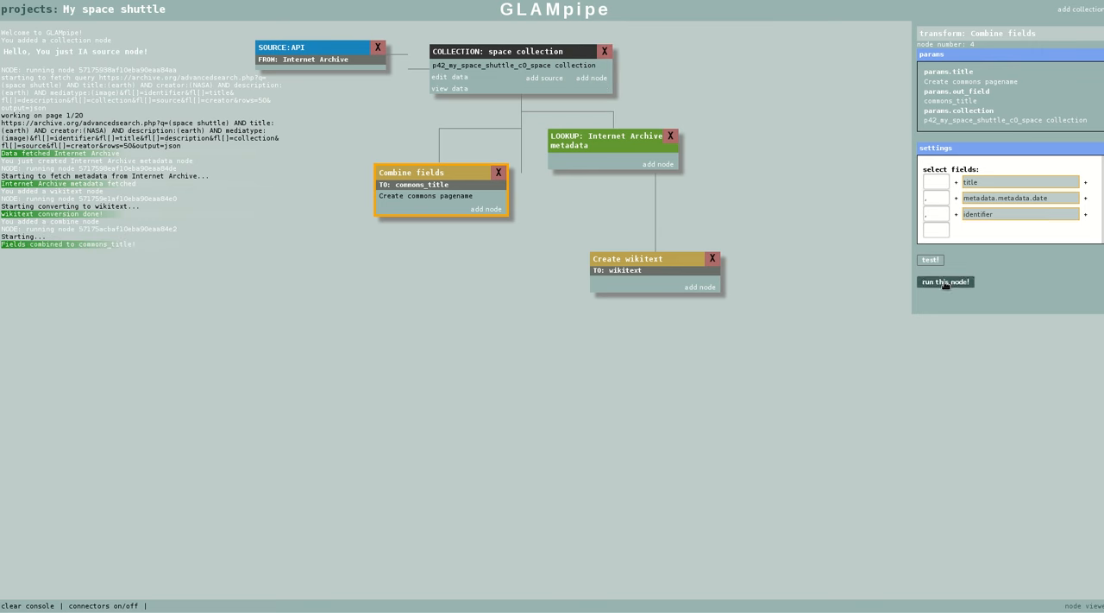
Open the collection's data view, inspect the wikitext and commons_title fields one at a time, and close the view
{"action": "left_click", "coordinate": [450, 88]}
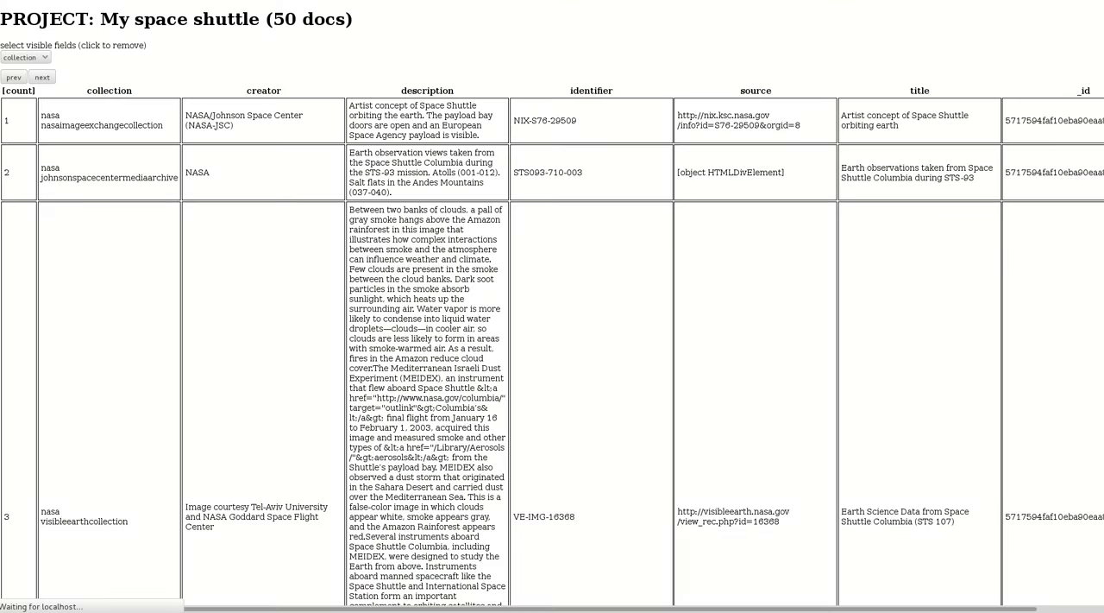
{"action": "left_click", "coordinate": [54, 61]}
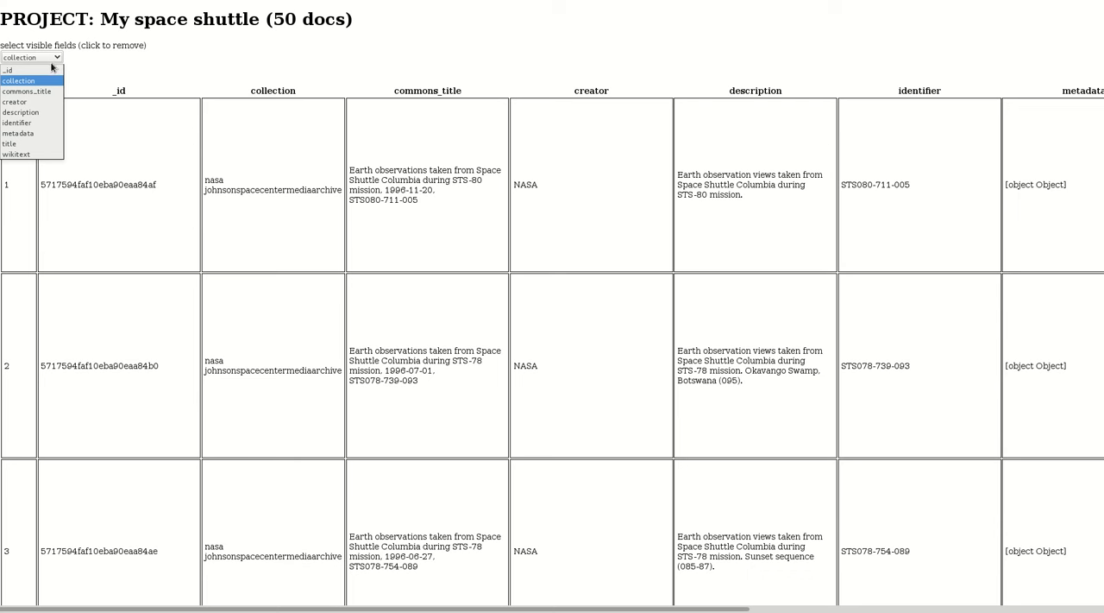
{"action": "left_click", "coordinate": [15, 153]}
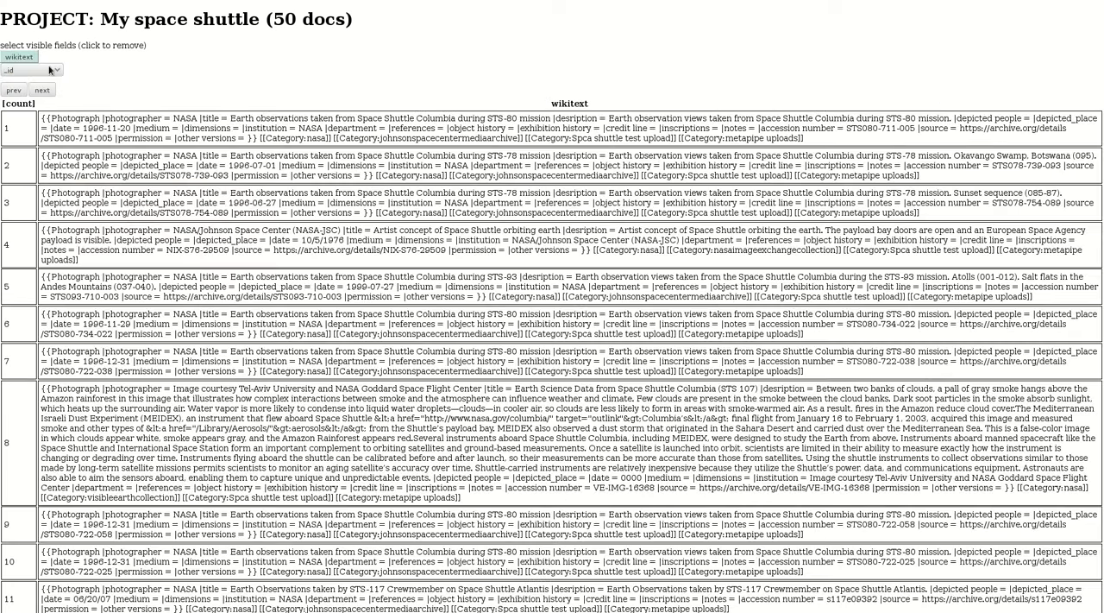
{"action": "left_click", "coordinate": [32, 57]}
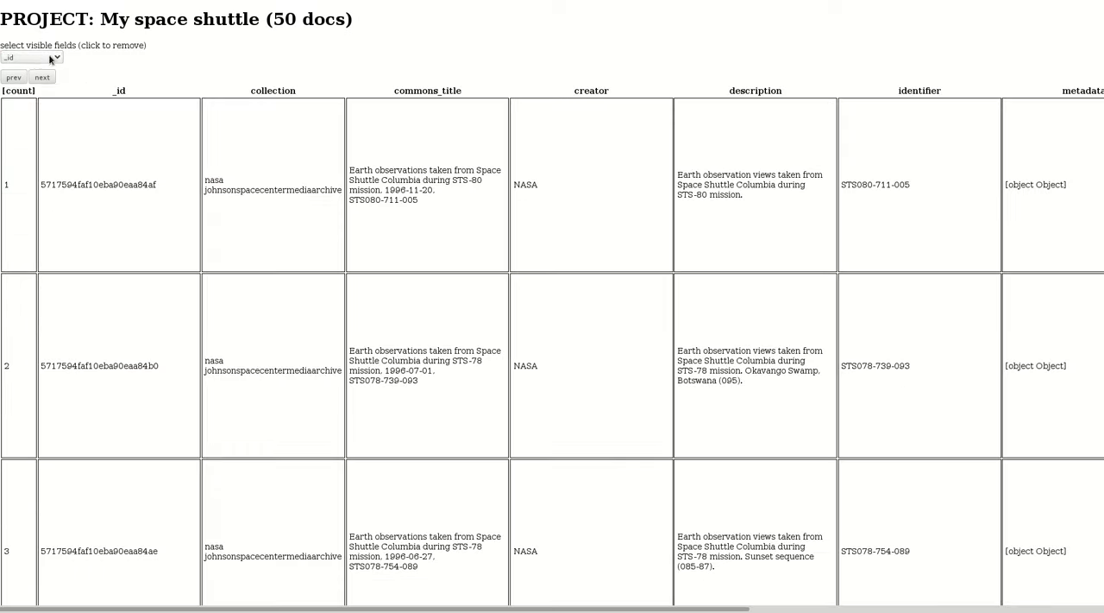
{"action": "left_click", "coordinate": [46, 58]}
{"action": "left_click", "coordinate": [52, 91]}
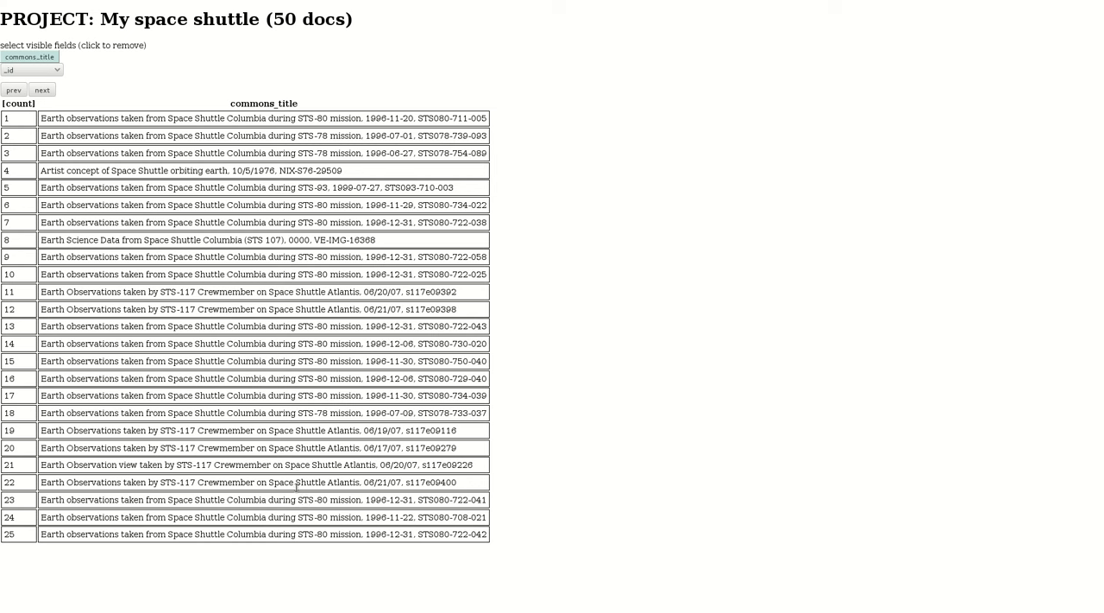
{"action": "left_click", "coordinate": [57, 70]}
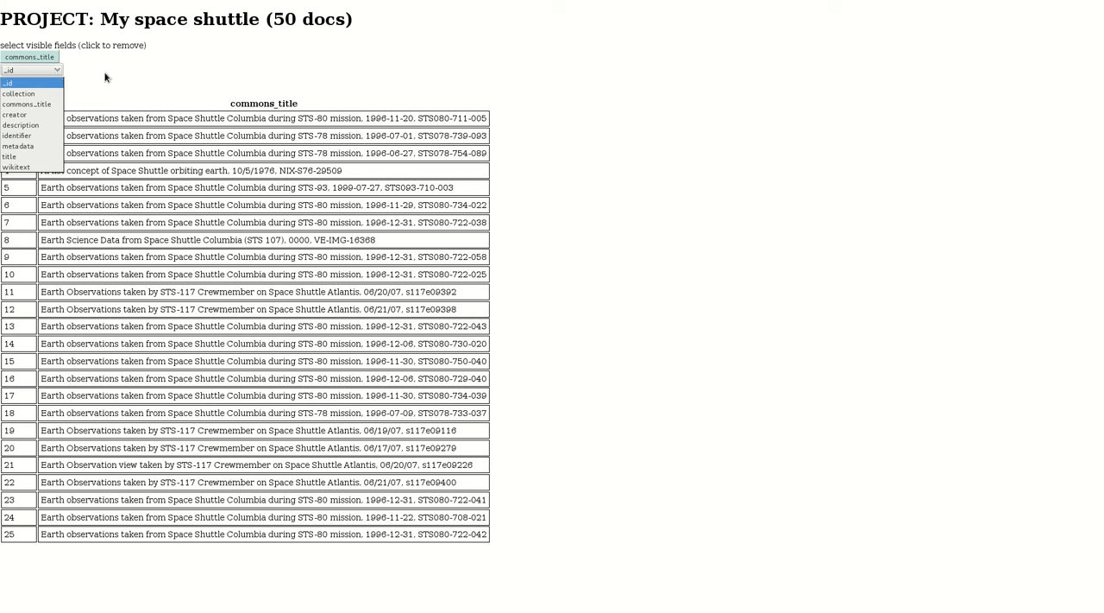
{"action": "left_click", "coordinate": [473, 43]}
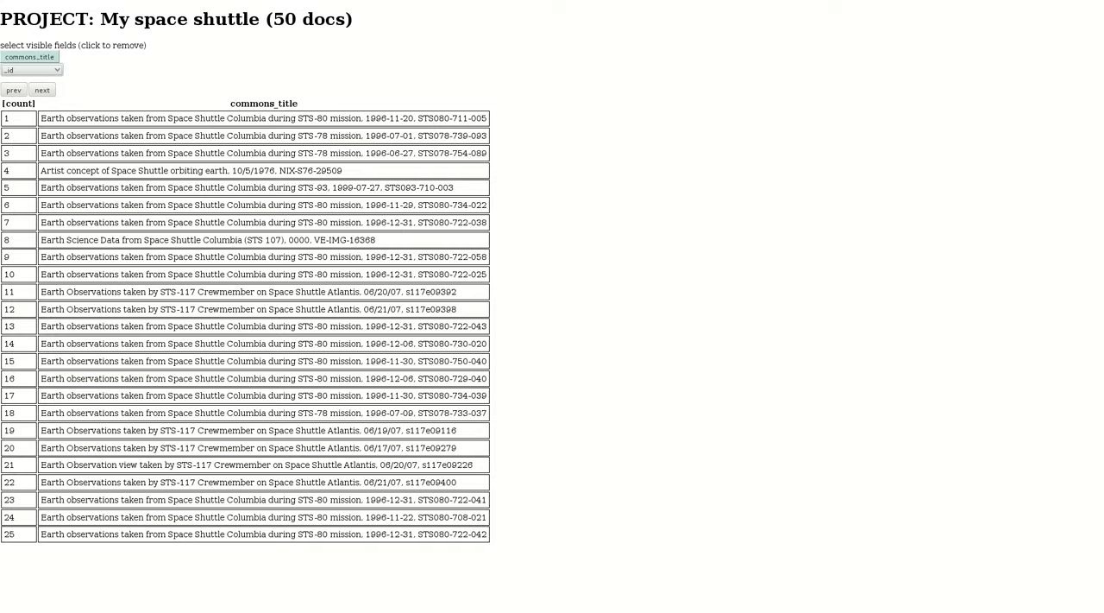
{"action": "key", "text": "ctrl+w"}
Move the Internet Archive metadata lookup node slightly further right on the canvas
{"action": "left_click_drag", "start_coordinate": [614, 138], "coordinate": [623, 137]}
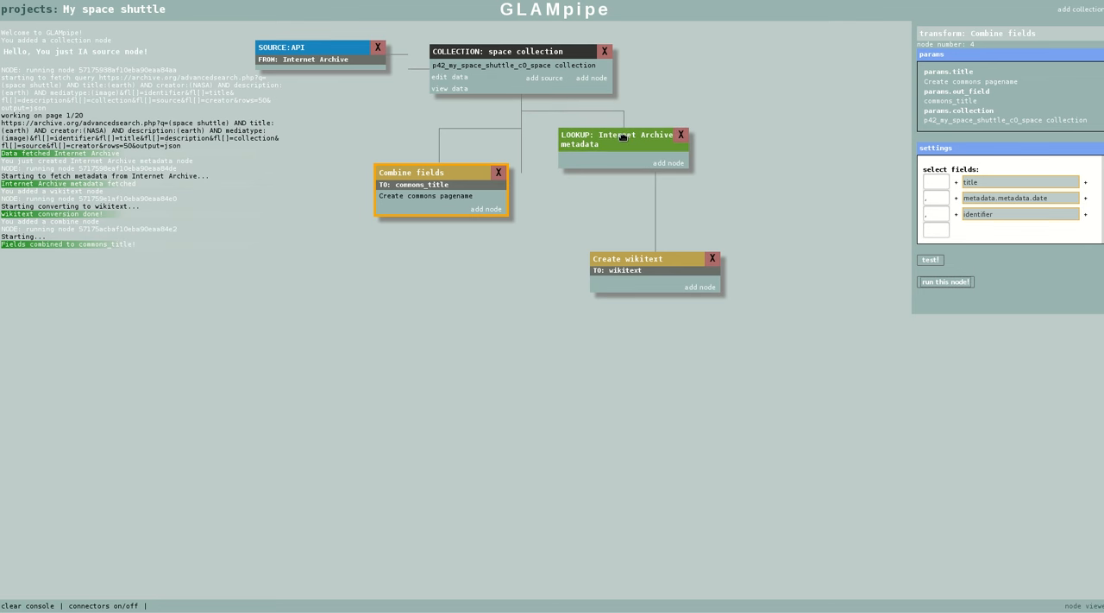
Shift the Combine fields node slightly aside and add an Internet Archive images download node for thumbnails to the space collection, writing to downloaded_thumb
{"action": "left_click_drag", "start_coordinate": [423, 170], "coordinate": [409, 173]}
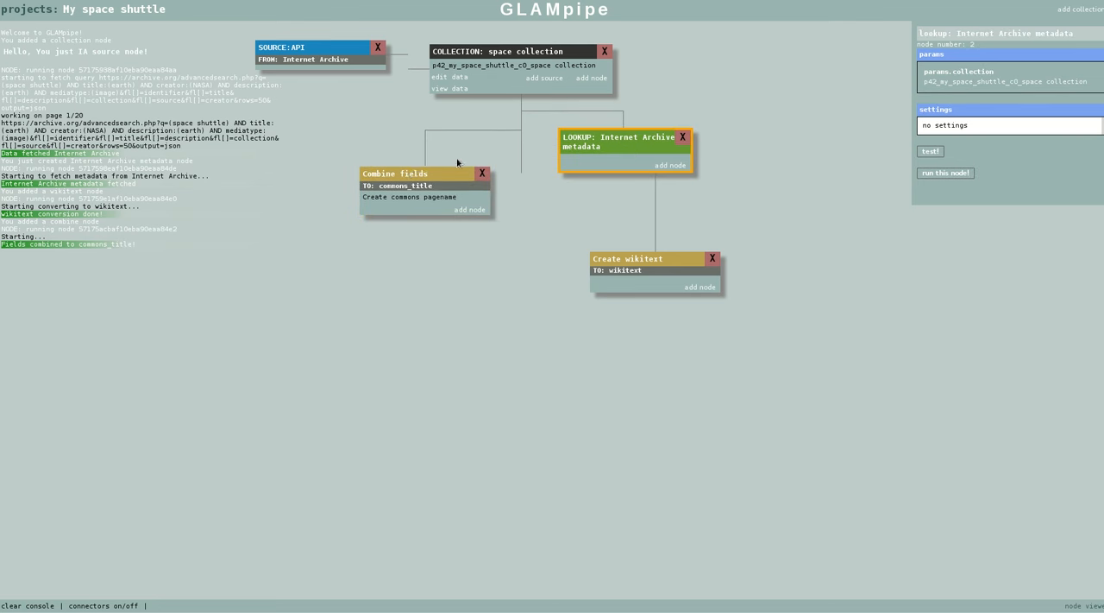
{"action": "left_click", "coordinate": [591, 79]}
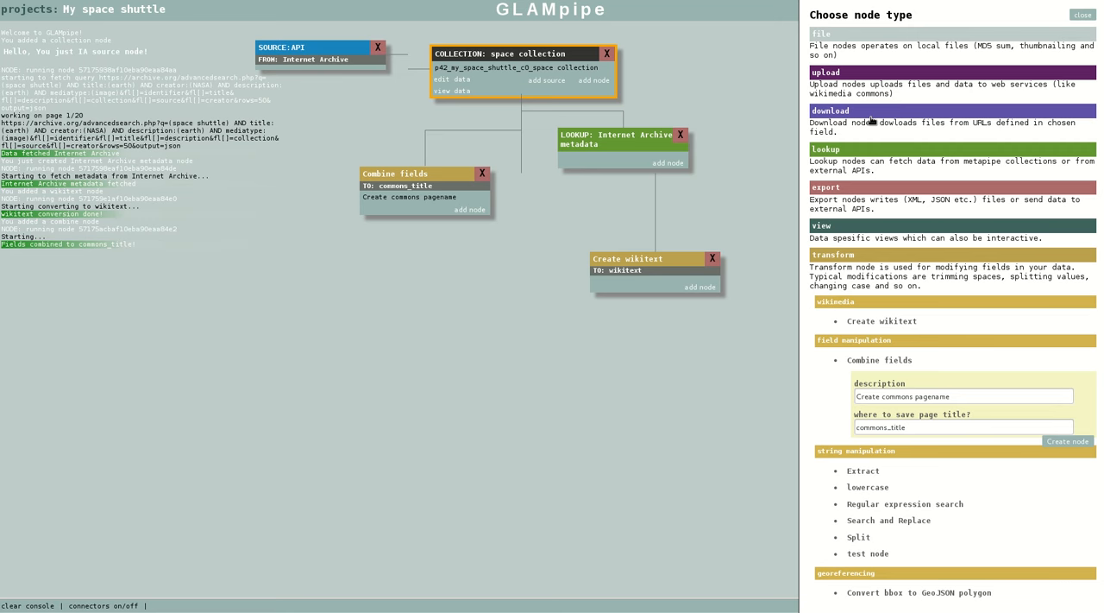
{"action": "left_click", "coordinate": [871, 116]}
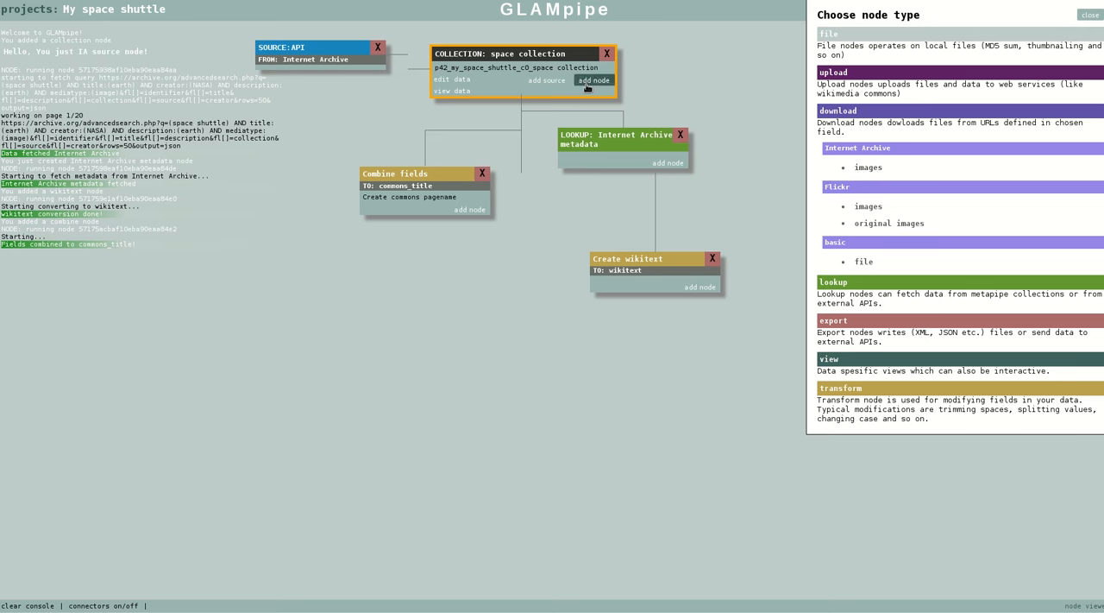
{"action": "left_click", "coordinate": [871, 170]}
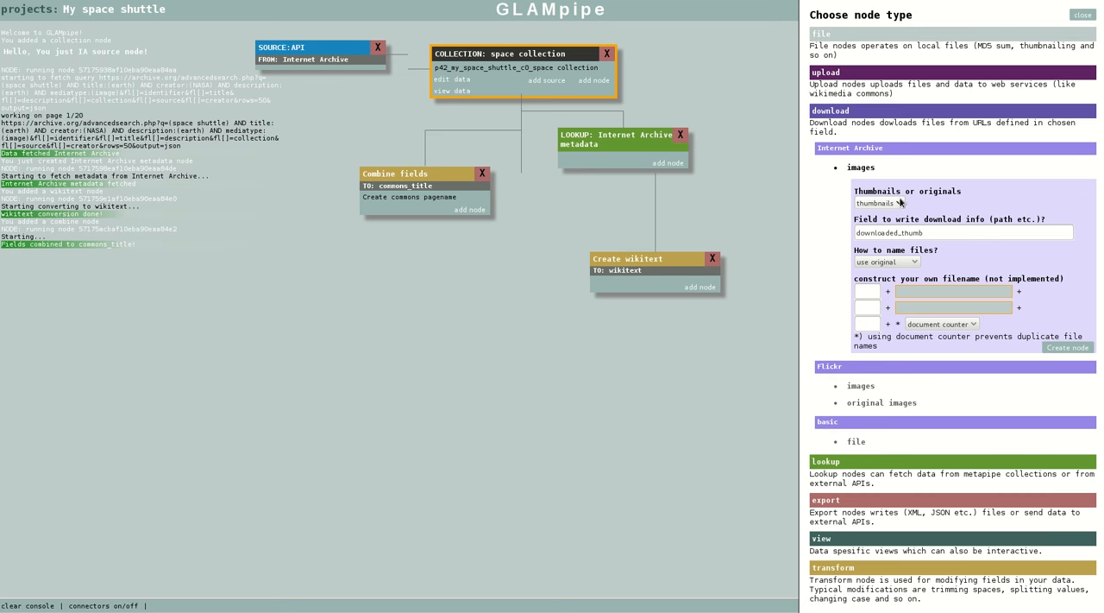
{"action": "left_click", "coordinate": [897, 203]}
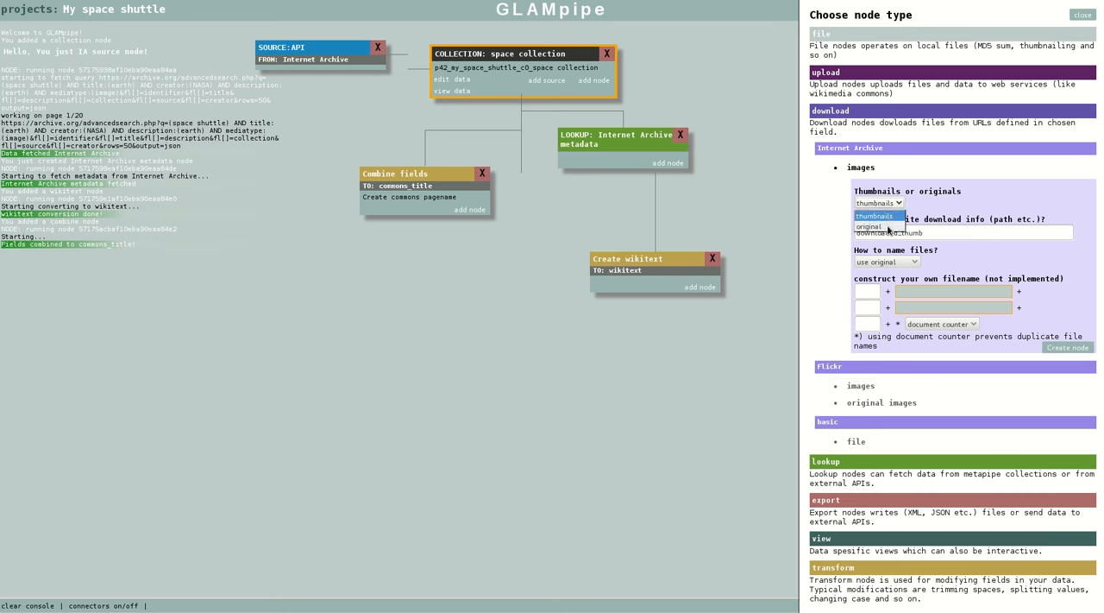
{"action": "left_click", "coordinate": [890, 216]}
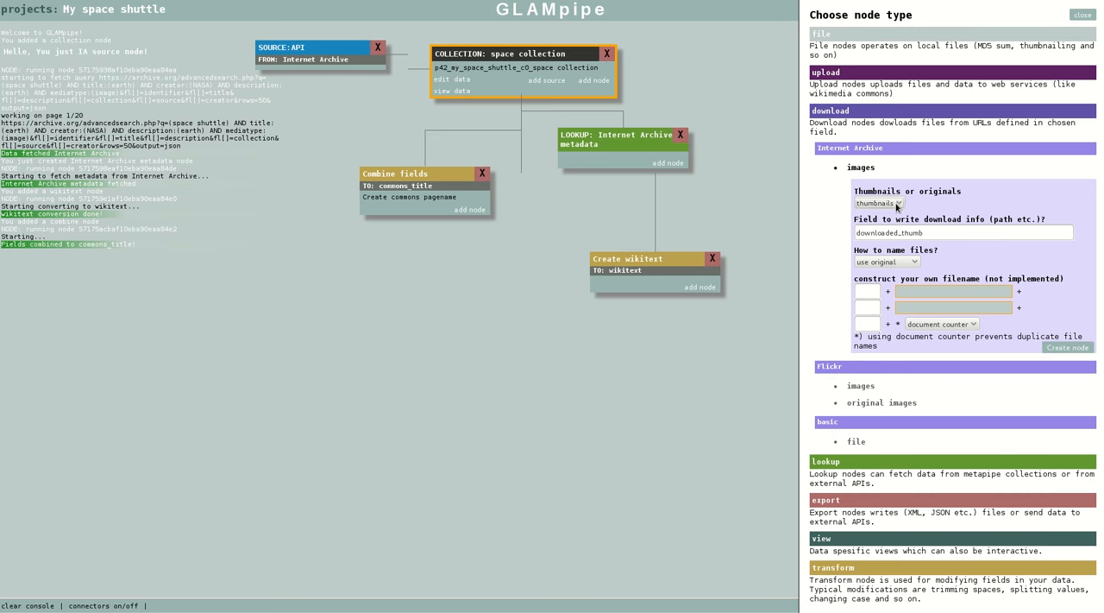
{"action": "left_click", "coordinate": [1068, 348]}
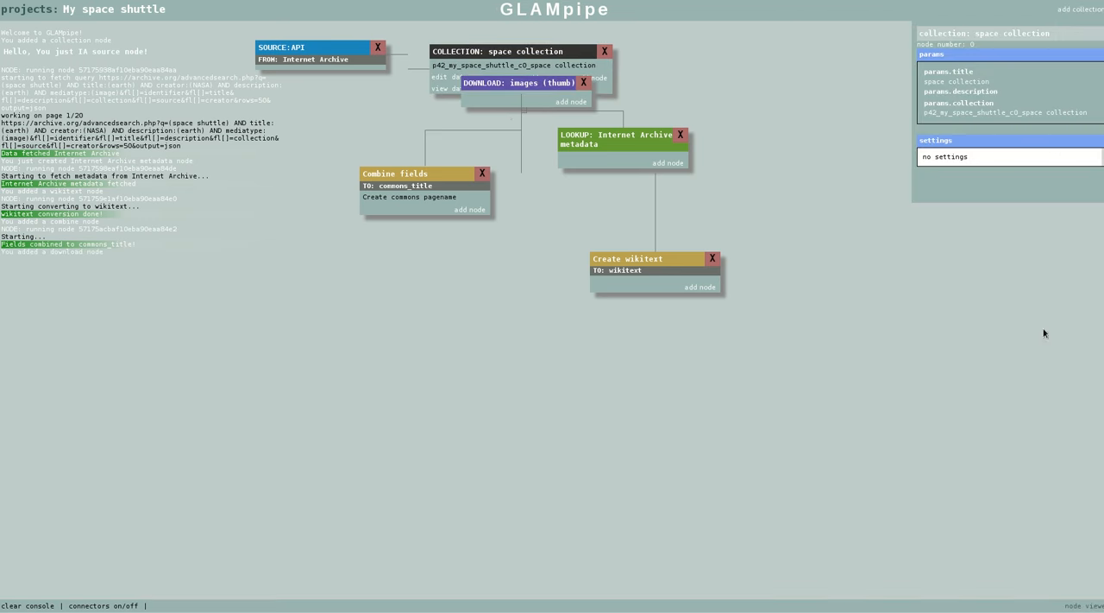
Place the thumbnail download node in the free canvas area below the space collection and run it
{"action": "left_click_drag", "start_coordinate": [517, 86], "coordinate": [491, 306]}
{"action": "left_click", "coordinate": [491, 305]}
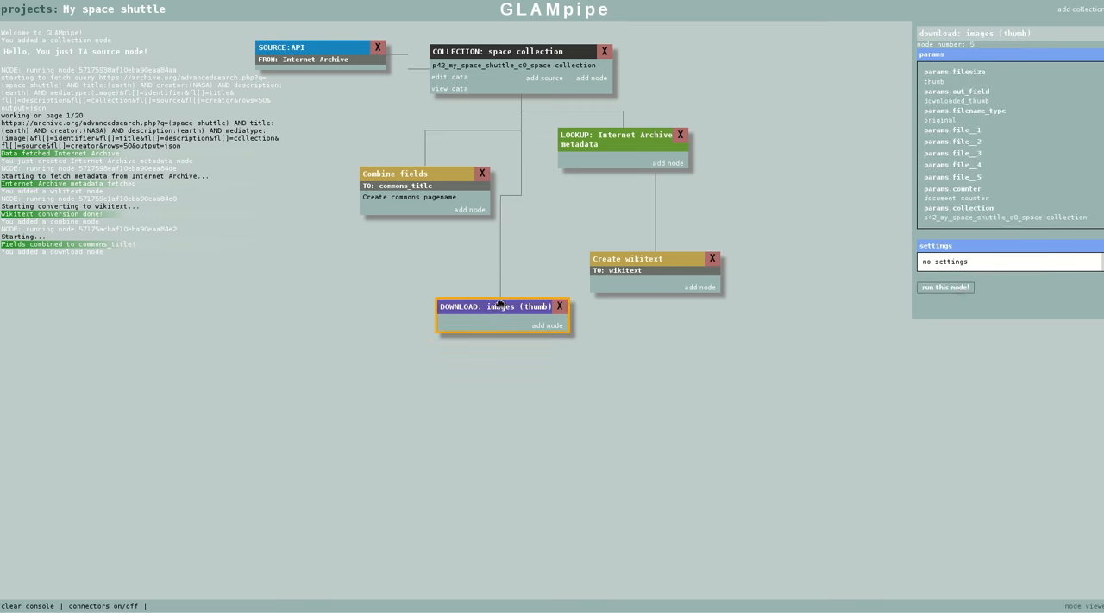
{"action": "left_click", "coordinate": [956, 288]}
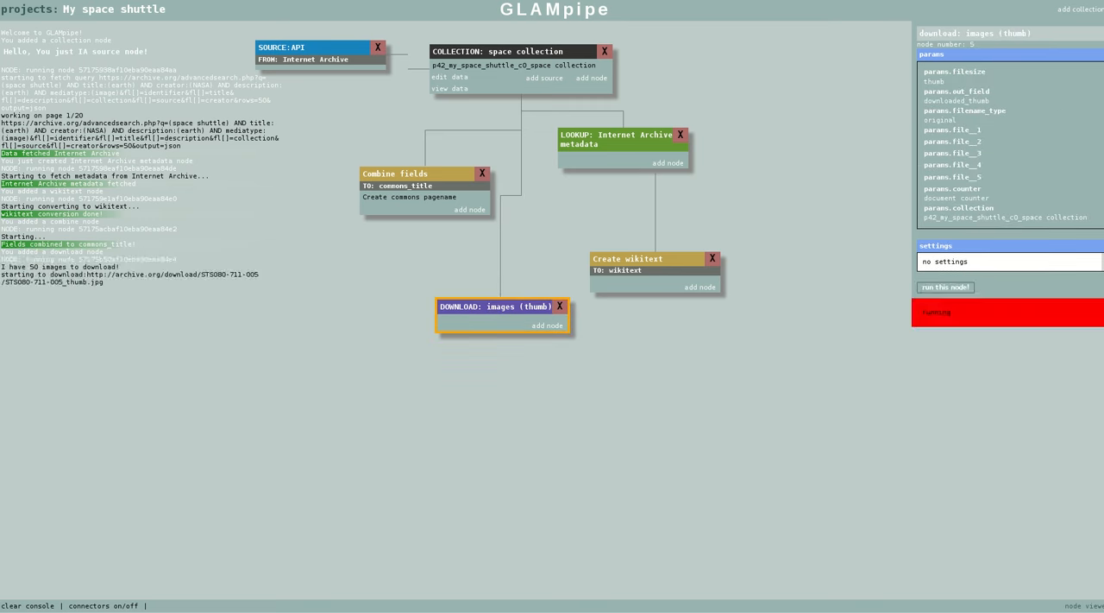
In the file manager, browse to projects/my_space_shuttle/download/5_download_internet_archive_image_thumb, check the downloaded thumbnails, and return to GLAMpipe
{"action": "left_click_drag", "start_coordinate": [1103, 71], "coordinate": [654, 26]}
{"action": "double_click", "coordinate": [517, 57]}
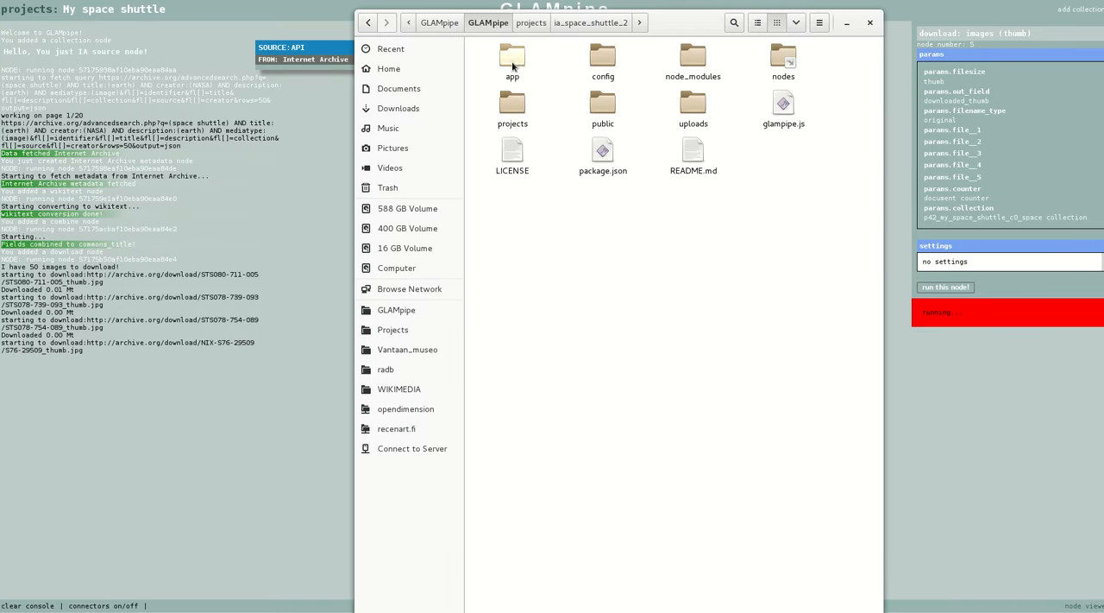
{"action": "double_click", "coordinate": [513, 107]}
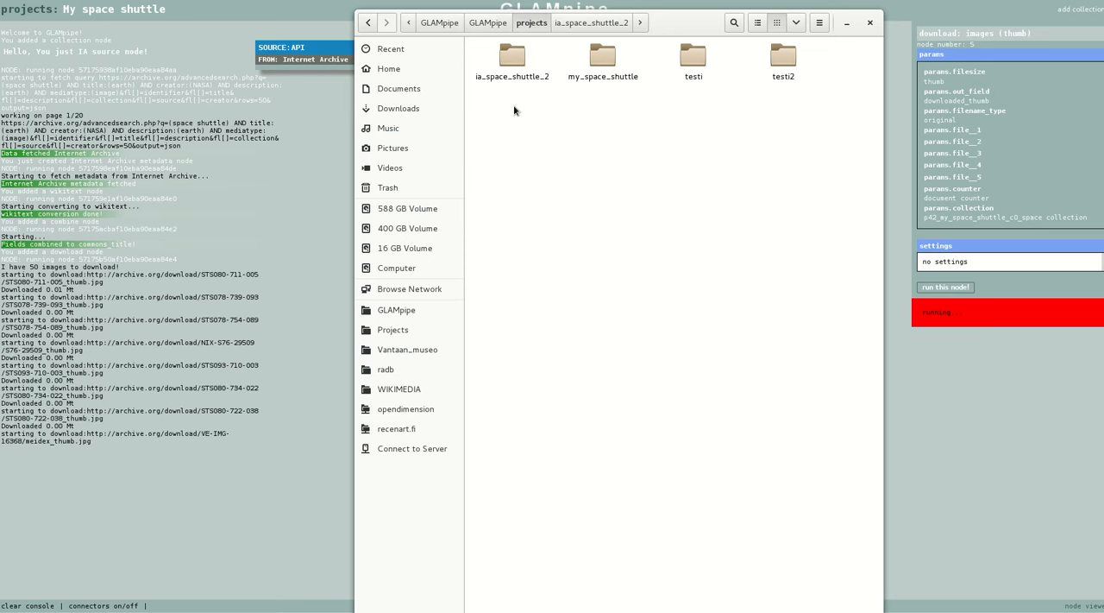
{"action": "double_click", "coordinate": [604, 58]}
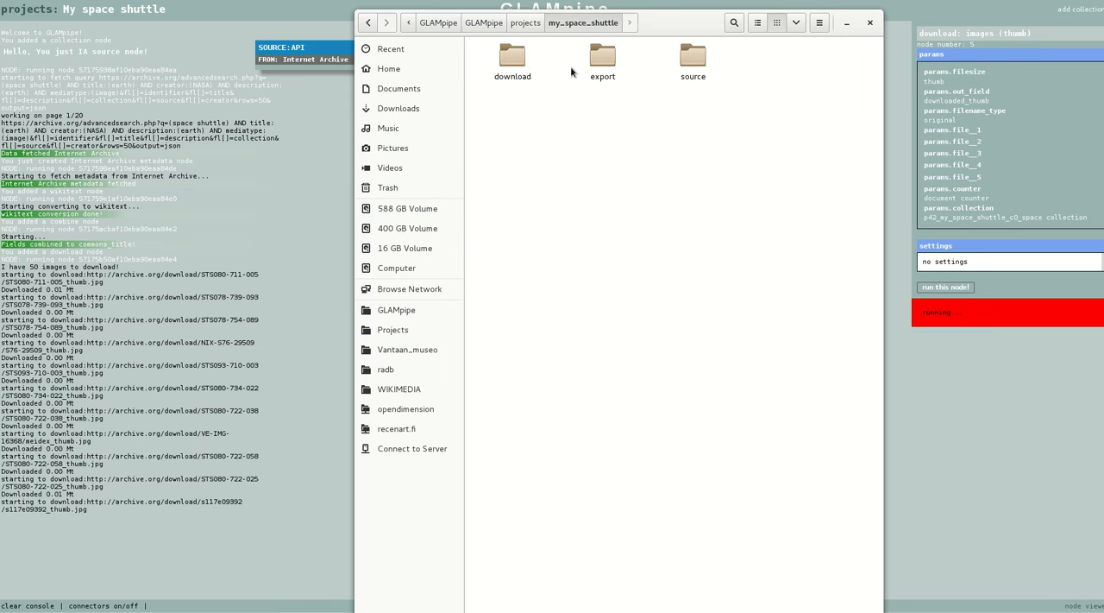
{"action": "double_click", "coordinate": [514, 59]}
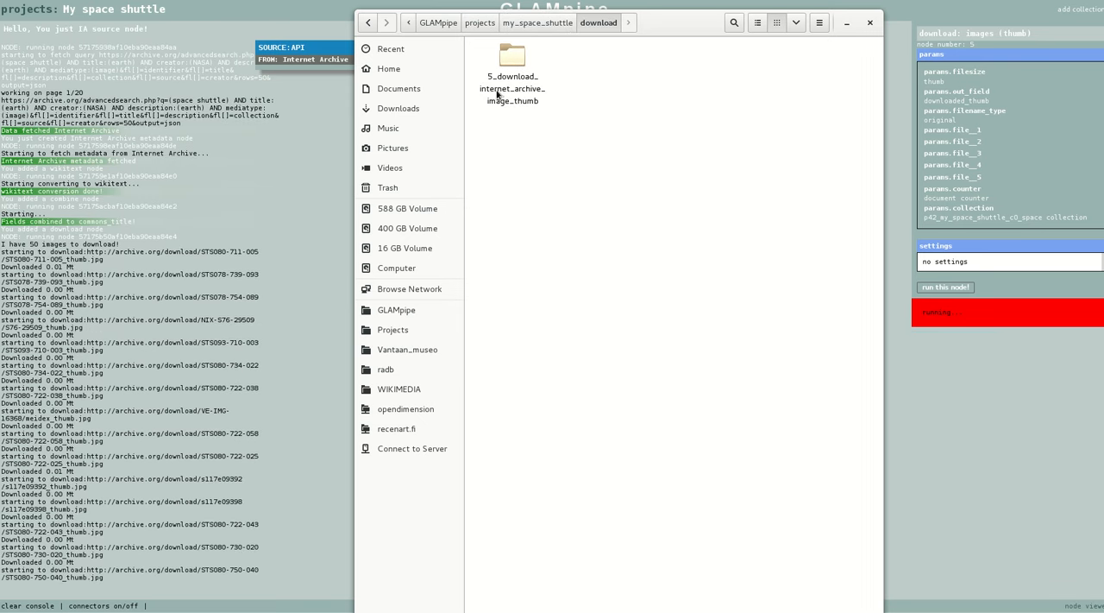
{"action": "double_click", "coordinate": [516, 70]}
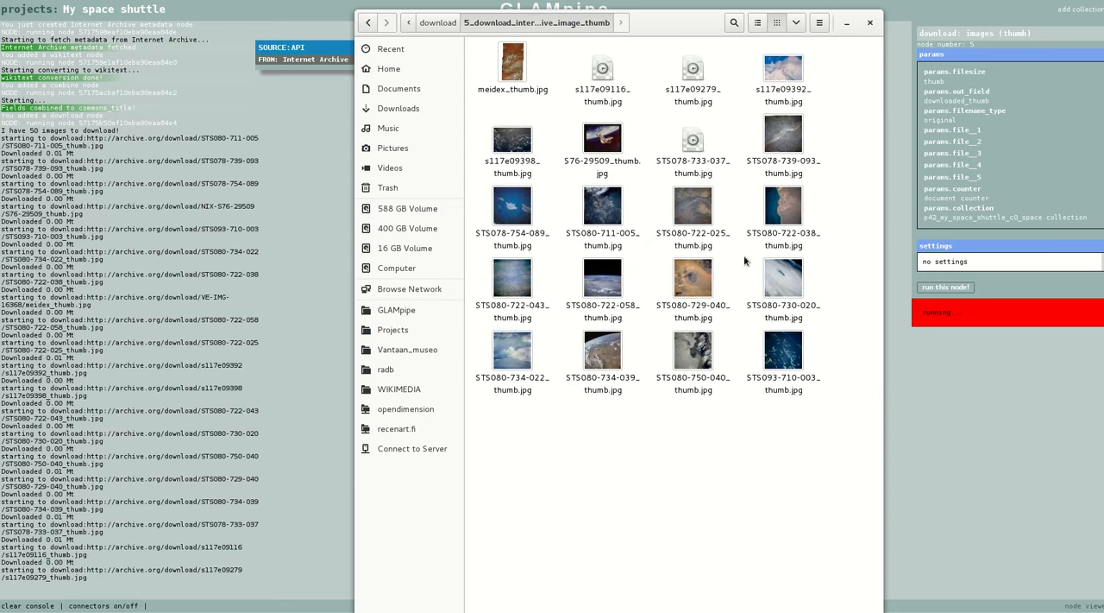
{"action": "middle_click", "coordinate": [671, 25]}
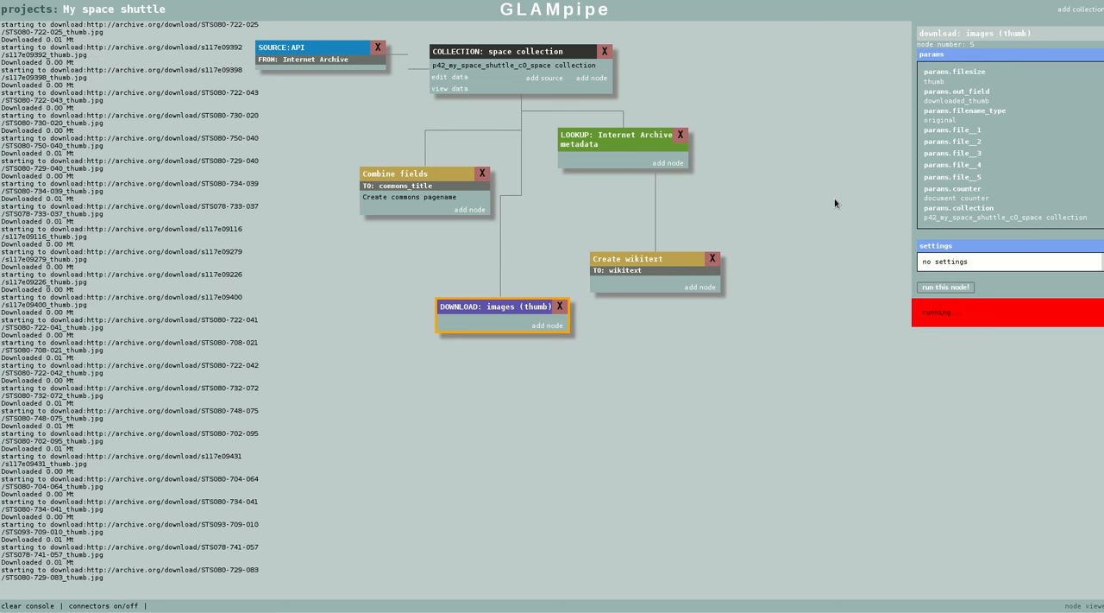
Move the thumbnail download node closer to Combine fields, and add an original-size Internet Archive images download node beside the collection, writing to downloaded_original
{"action": "left_click_drag", "start_coordinate": [526, 307], "coordinate": [494, 284]}
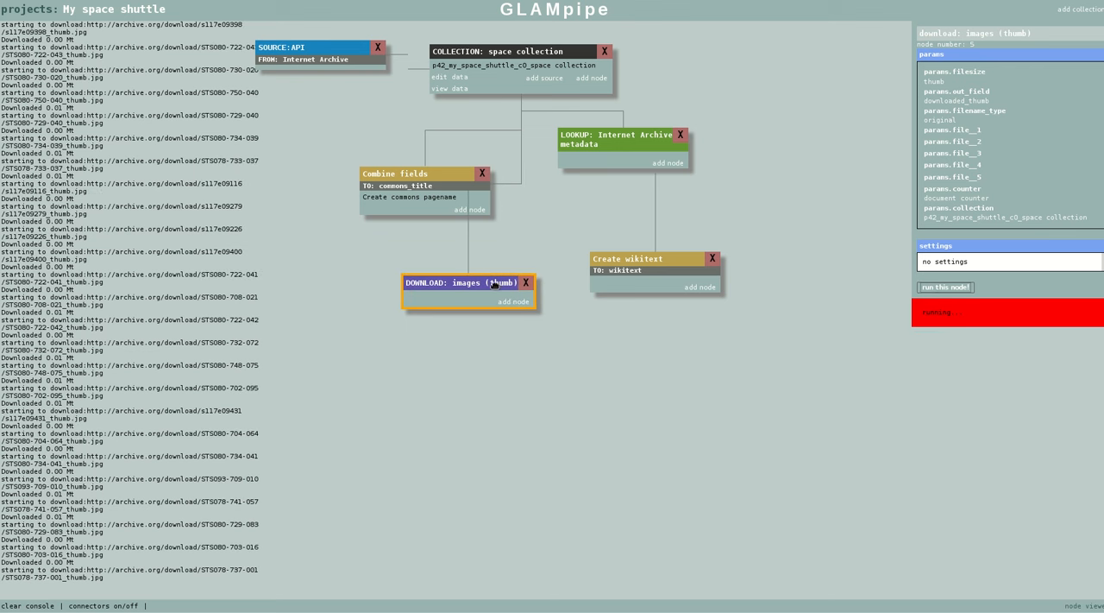
{"action": "left_click", "coordinate": [592, 78]}
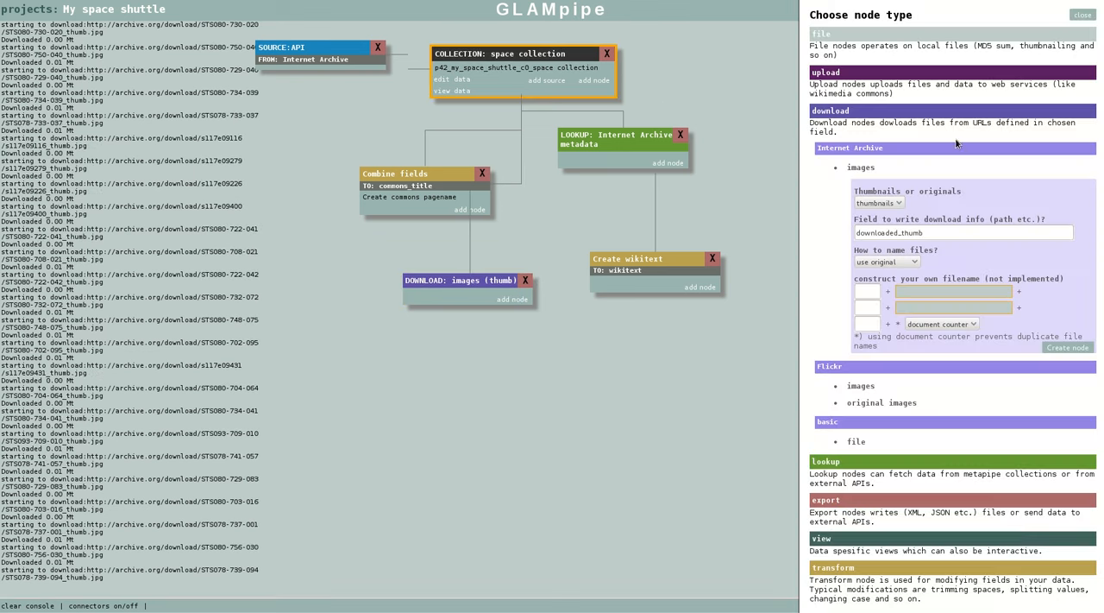
{"action": "left_click", "coordinate": [893, 202]}
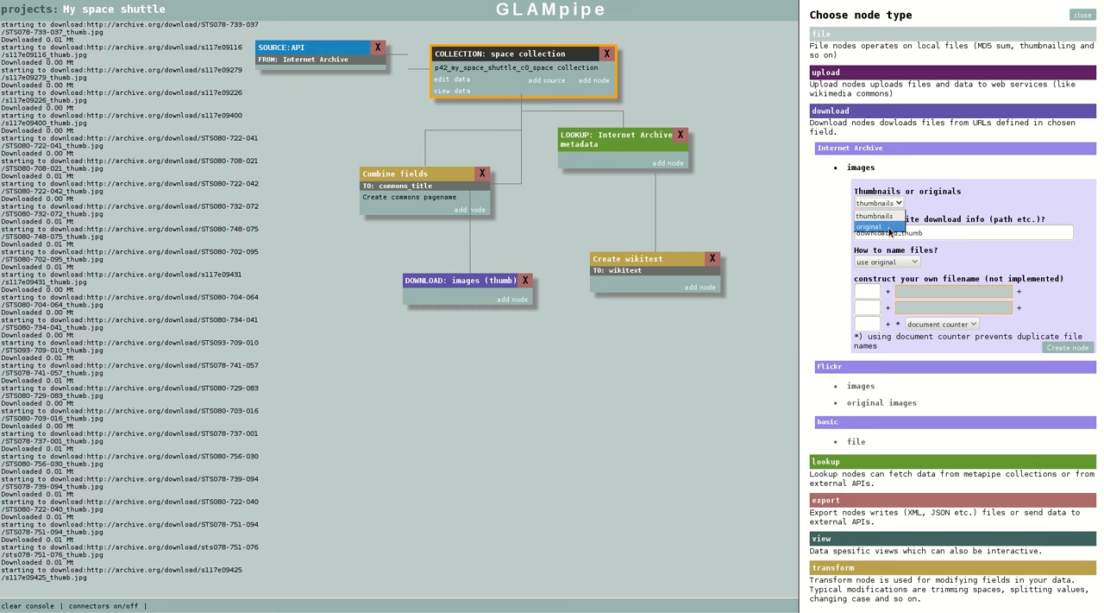
{"action": "left_click", "coordinate": [891, 227]}
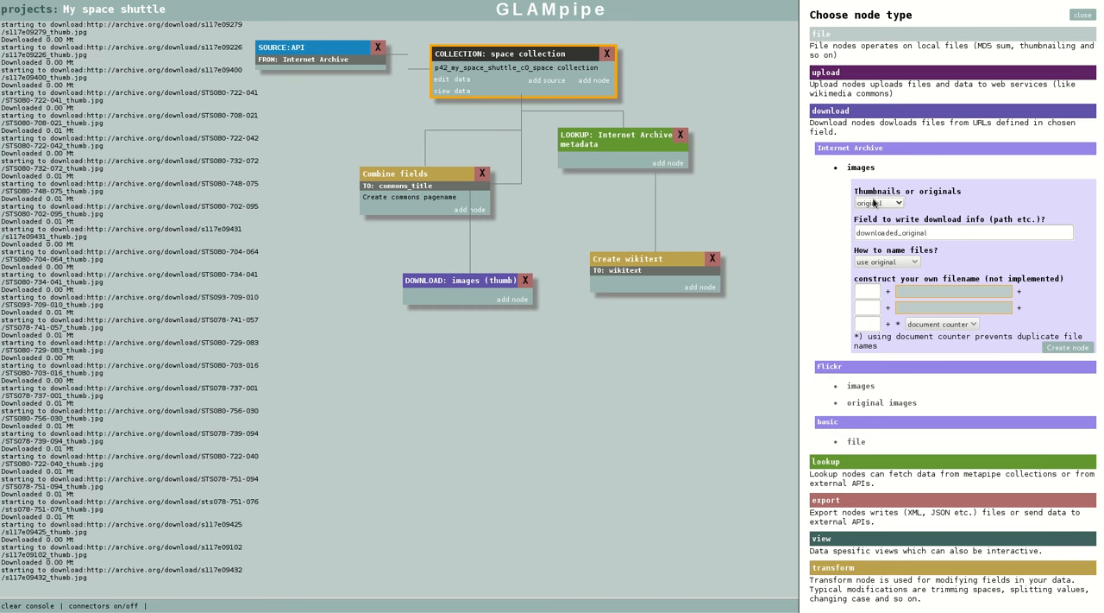
{"action": "left_click", "coordinate": [1067, 347]}
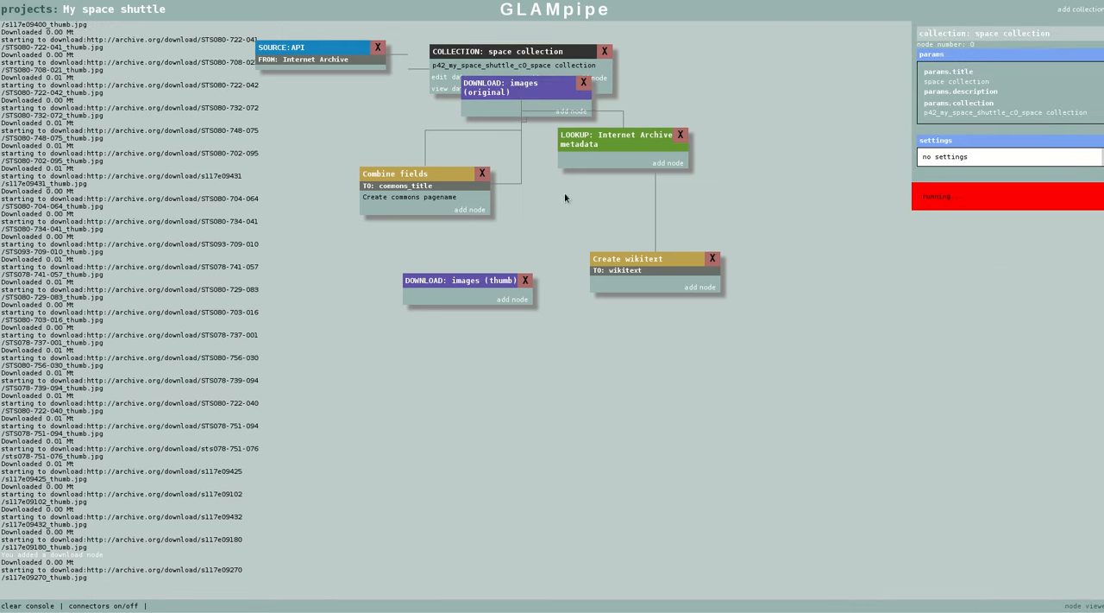
{"action": "left_click_drag", "start_coordinate": [525, 88], "coordinate": [759, 65]}
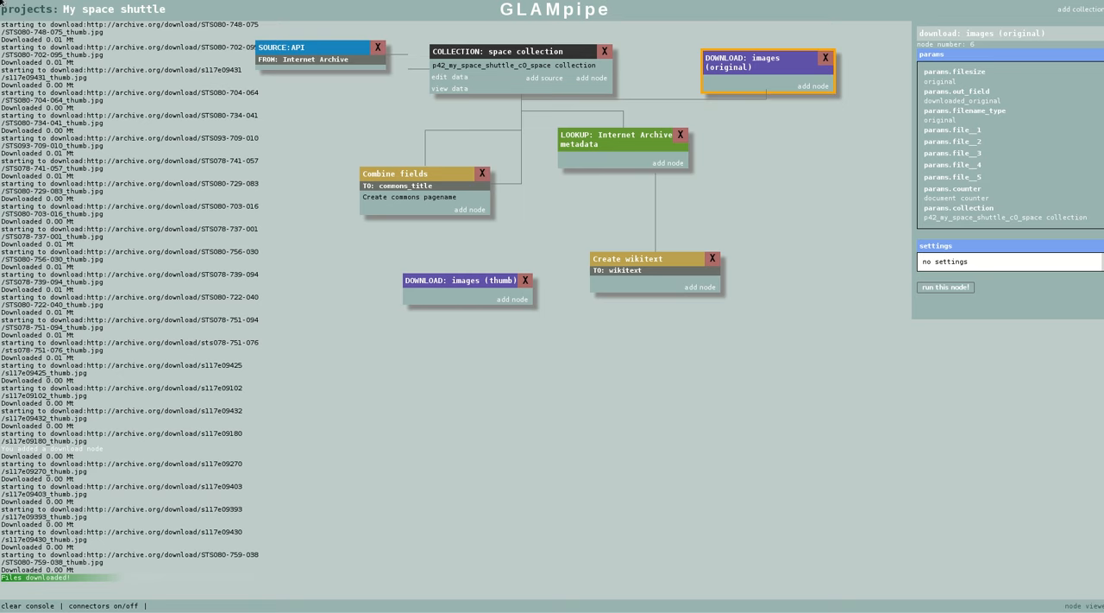
Switch to the IA space shuttle 2 project and display the settings of its UPLOAD node
{"action": "left_click", "coordinate": [26, 12]}
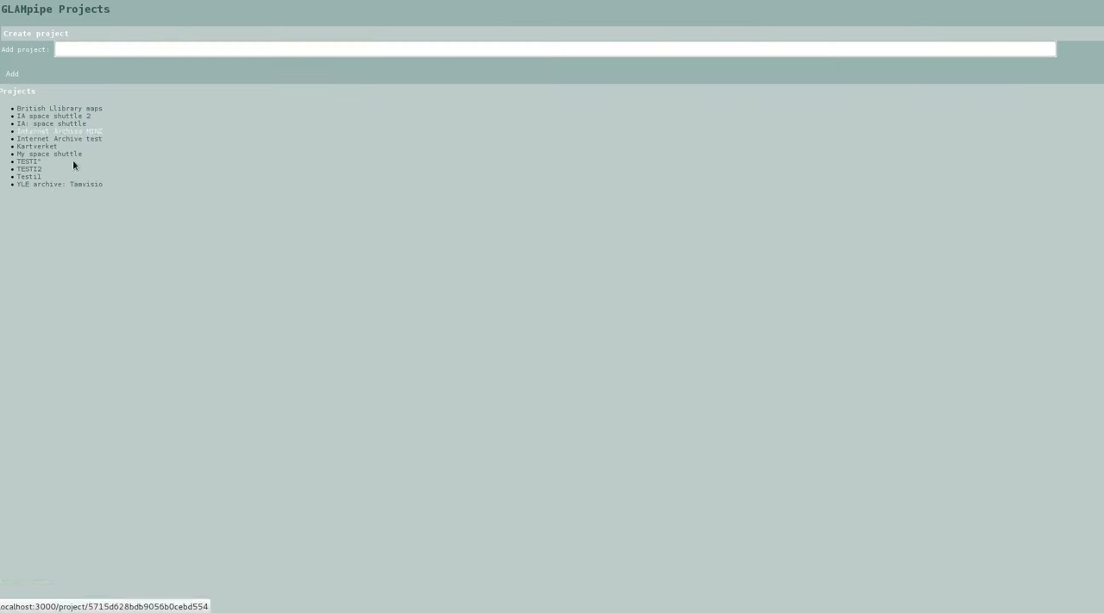
{"action": "left_click", "coordinate": [68, 116]}
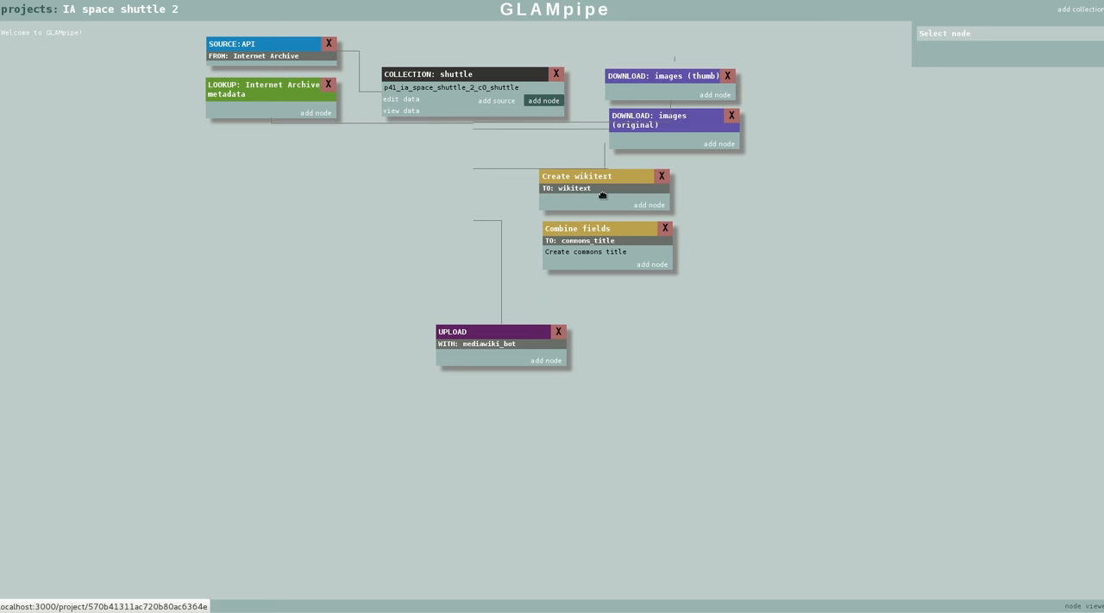
{"action": "left_click_drag", "start_coordinate": [511, 342], "coordinate": [497, 340]}
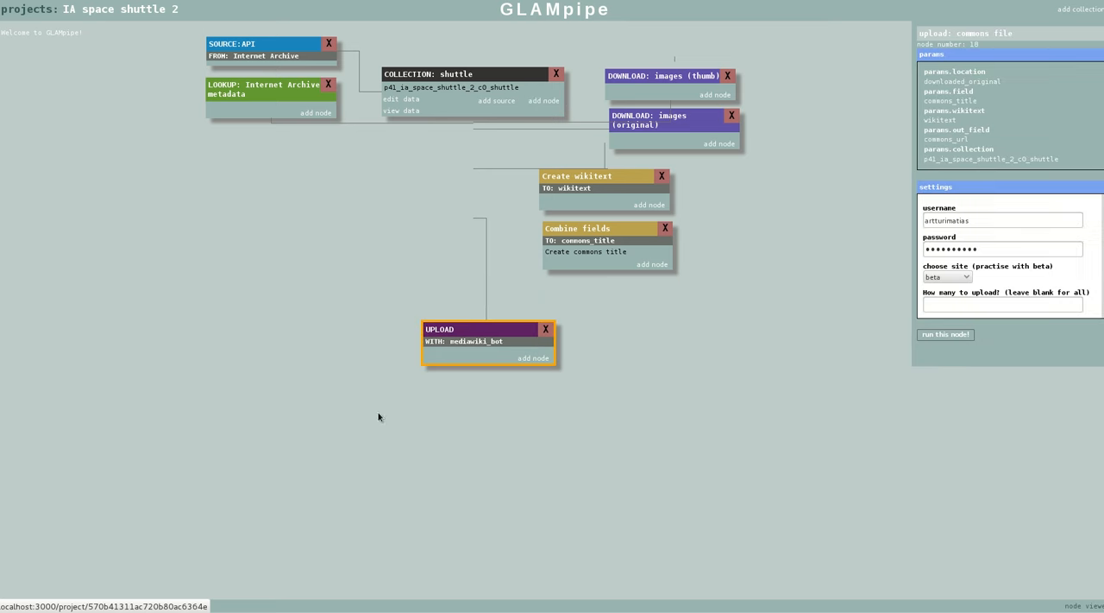
Hide the connector lines and delete the mediawiki_bot UPLOAD node from the project
{"action": "left_click", "coordinate": [126, 604]}
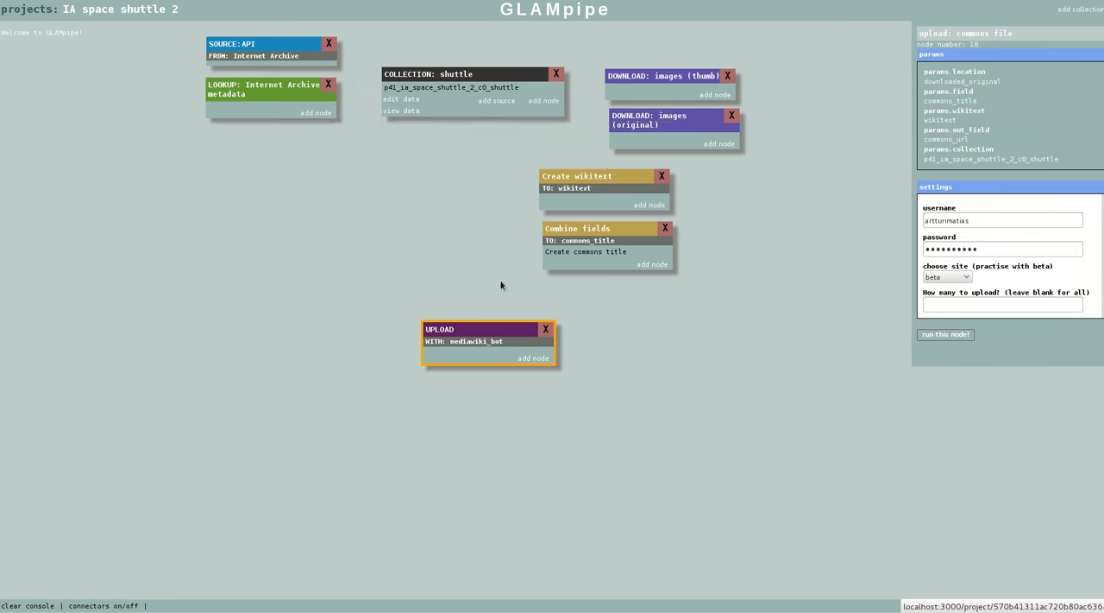
{"action": "left_click_drag", "start_coordinate": [486, 331], "coordinate": [476, 331]}
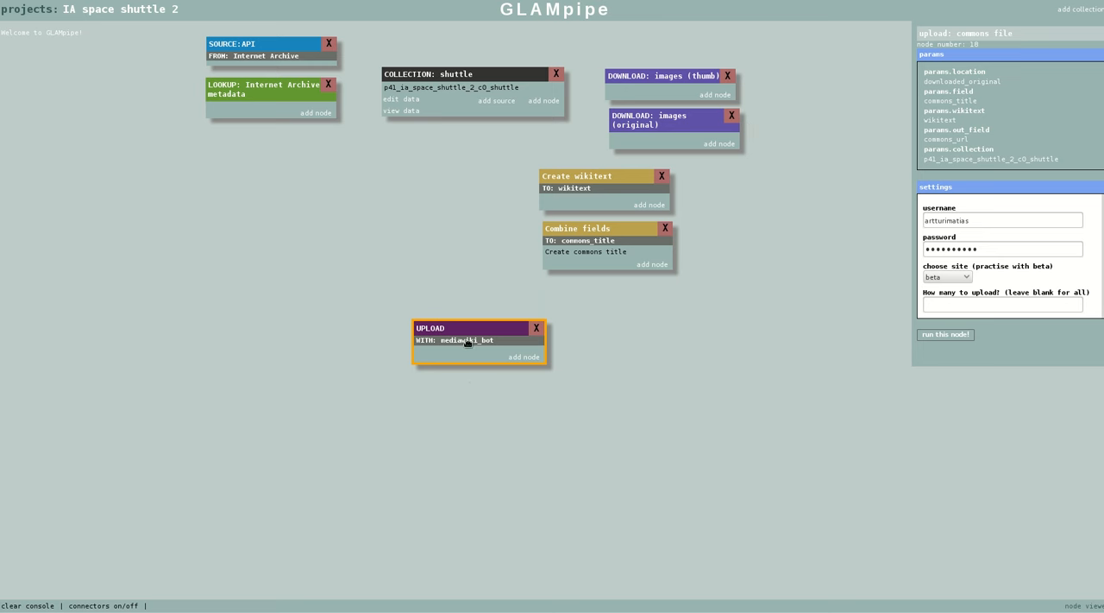
{"action": "left_click_drag", "start_coordinate": [465, 328], "coordinate": [436, 314]}
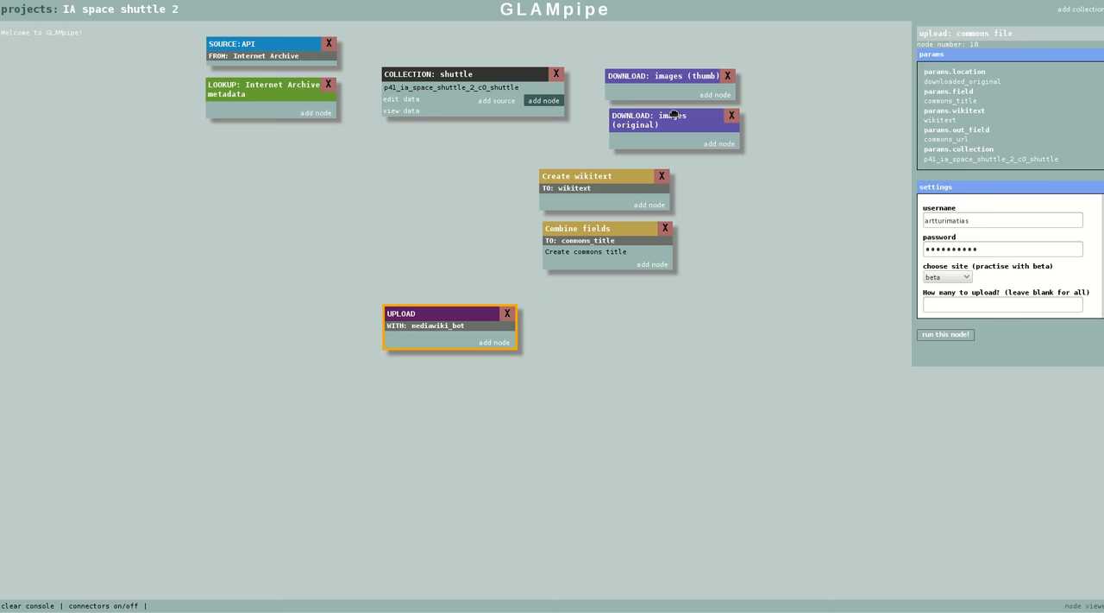
{"action": "left_click_drag", "start_coordinate": [482, 305], "coordinate": [482, 294]}
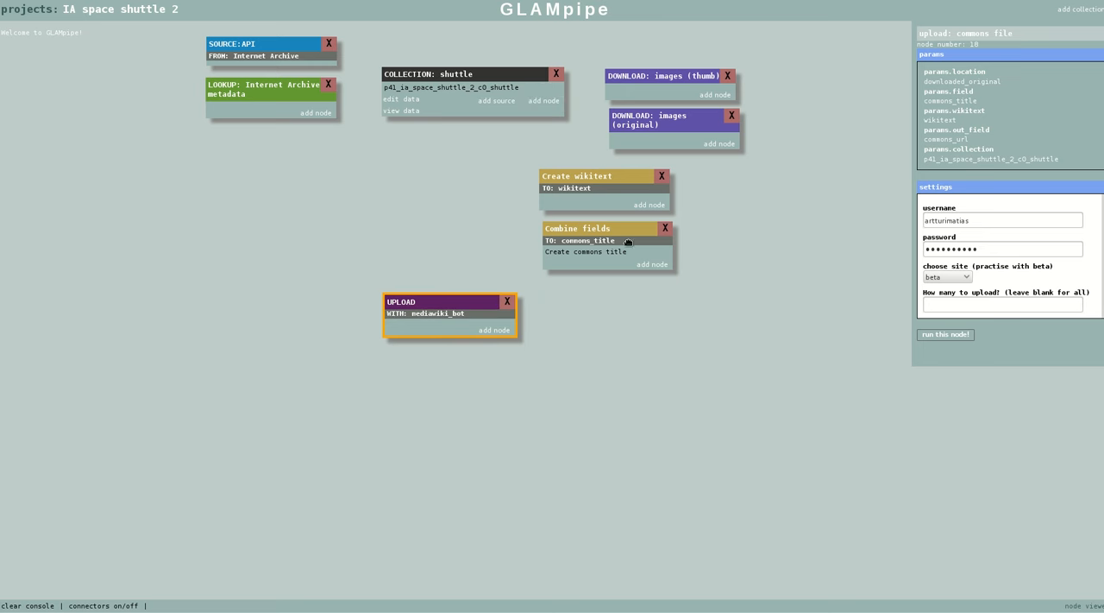
{"action": "left_click", "coordinate": [507, 300]}
{"action": "left_click", "coordinate": [496, 337]}
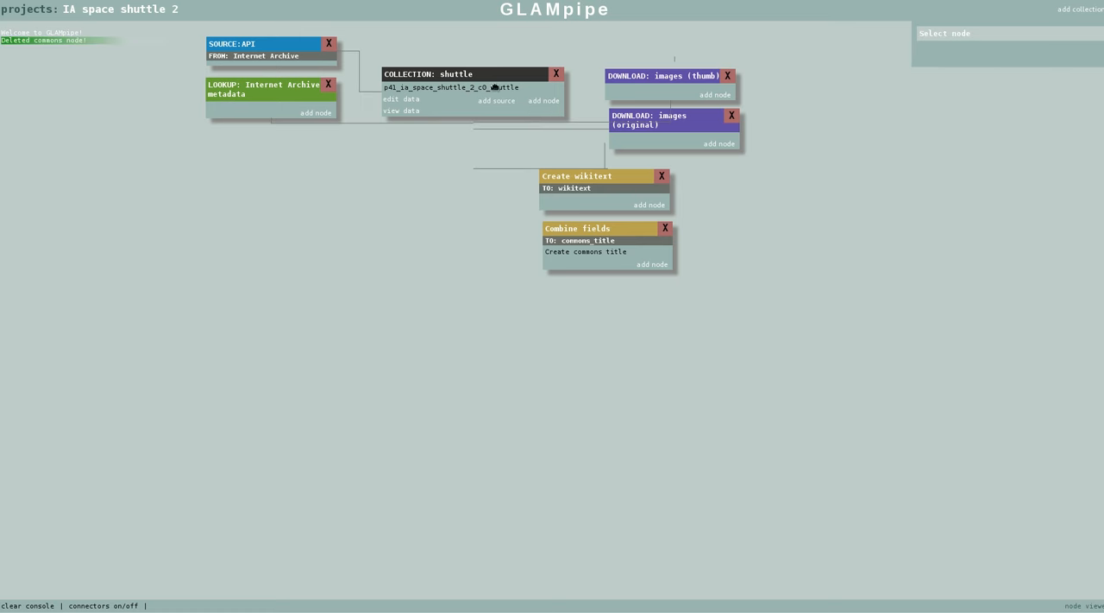
Set up a mediawiki_bot commons file upload node for the shuttle collection, using downloaded_original as the file location
{"action": "left_click", "coordinate": [543, 101]}
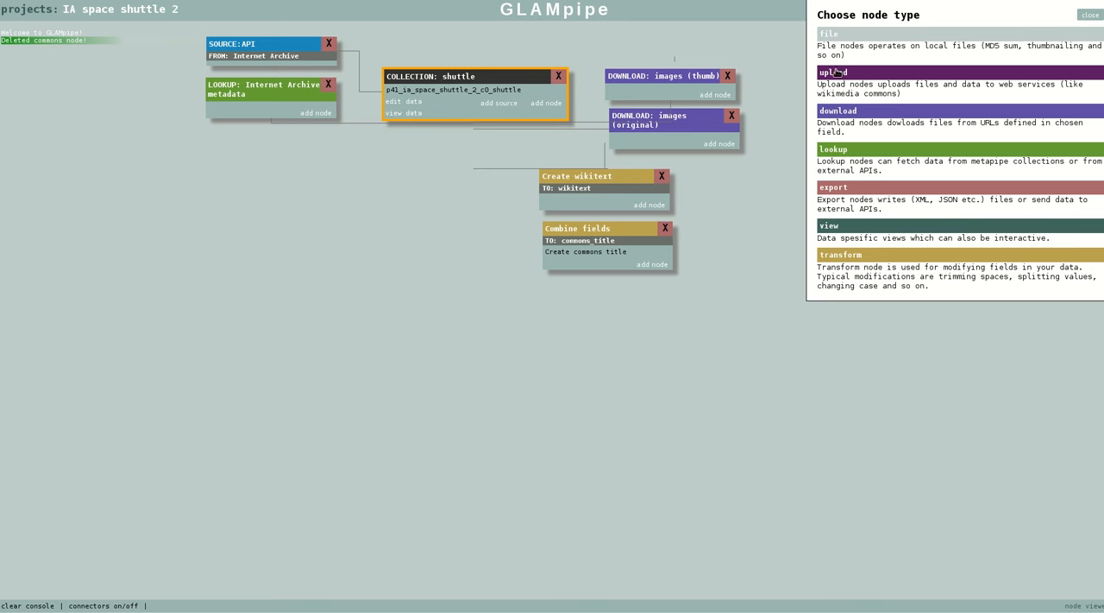
{"action": "left_click", "coordinate": [874, 74]}
{"action": "left_click", "coordinate": [895, 132]}
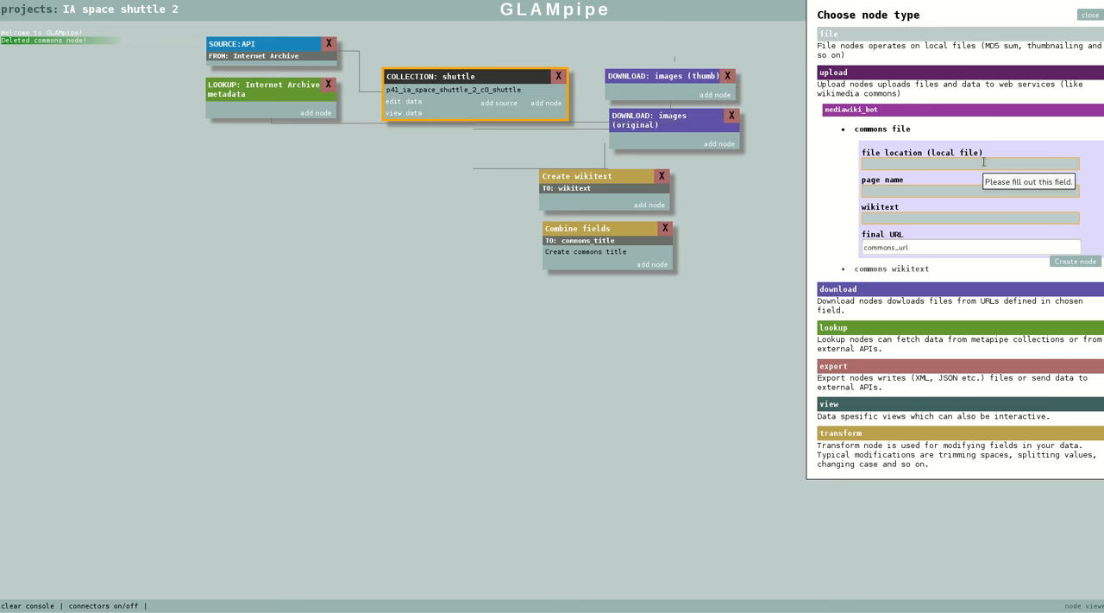
{"action": "left_click", "coordinate": [928, 165]}
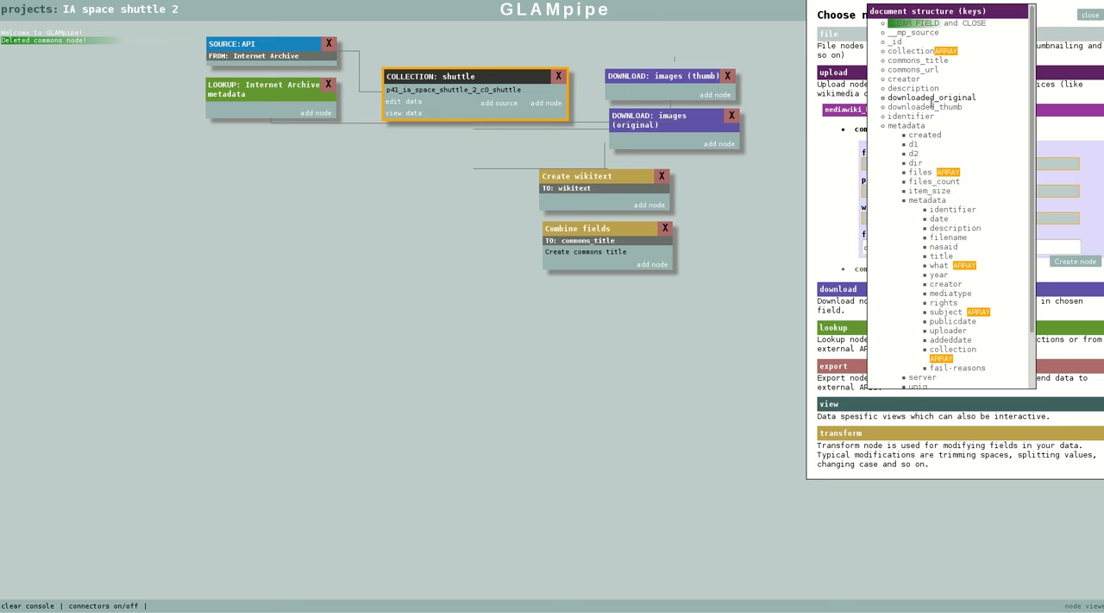
{"action": "mouse_move", "coordinate": [931, 97]}
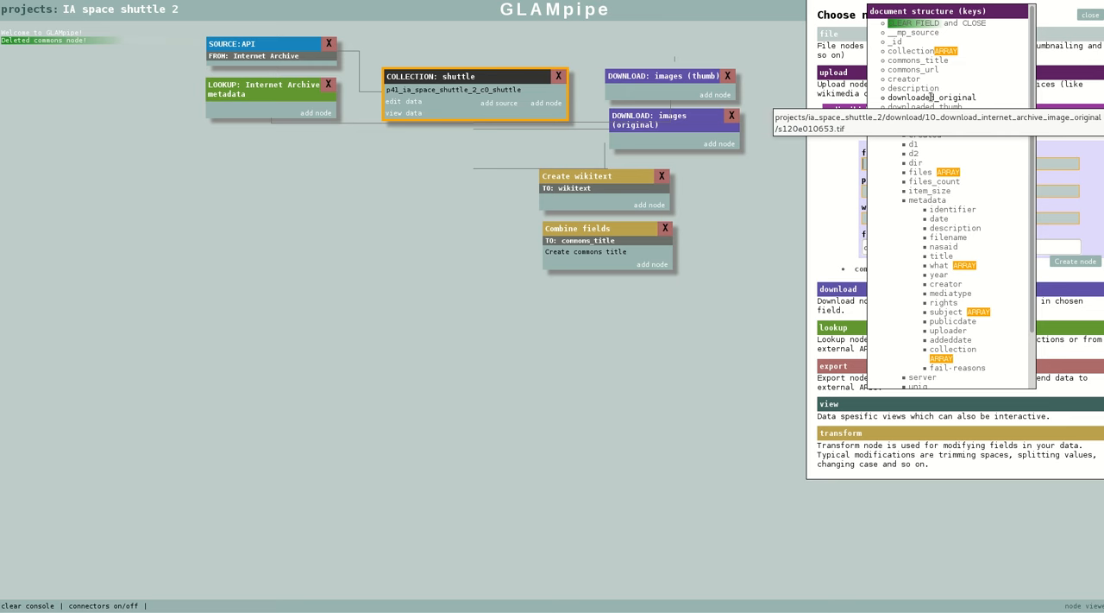
{"action": "left_click", "coordinate": [931, 98]}
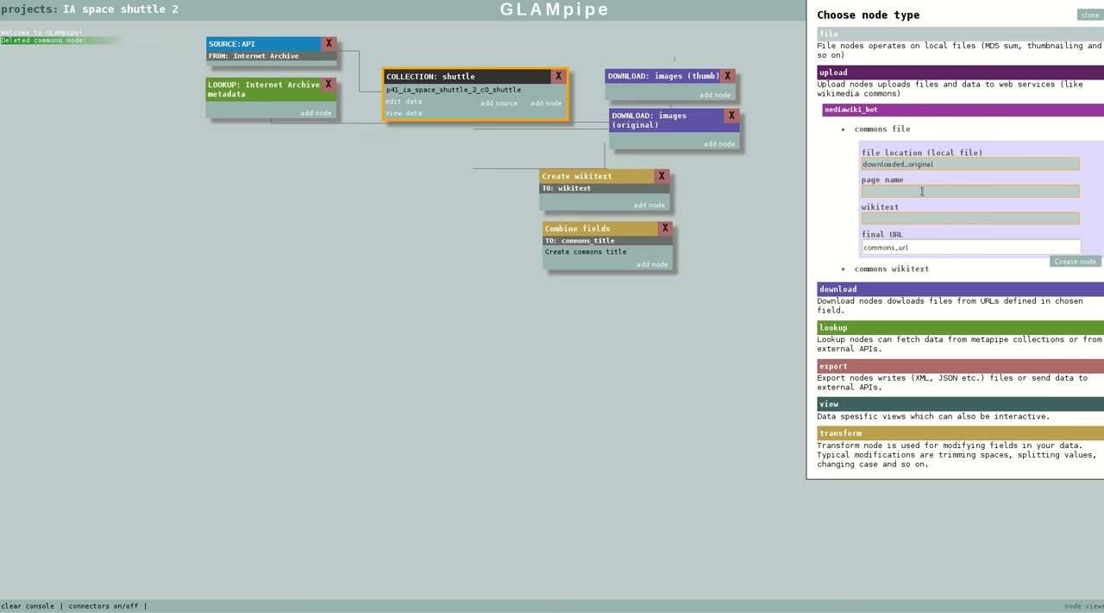
Assign commons_title as the page name and wikitext as the wikitext field, create the upload node, and place it below the collection
{"action": "left_click", "coordinate": [919, 192]}
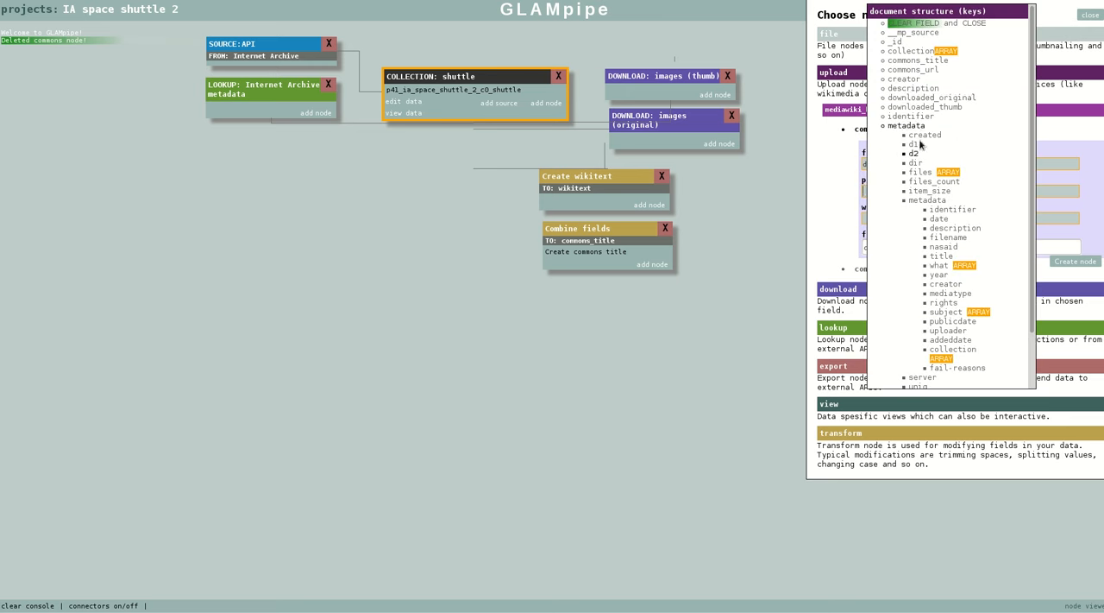
{"action": "left_click", "coordinate": [913, 63]}
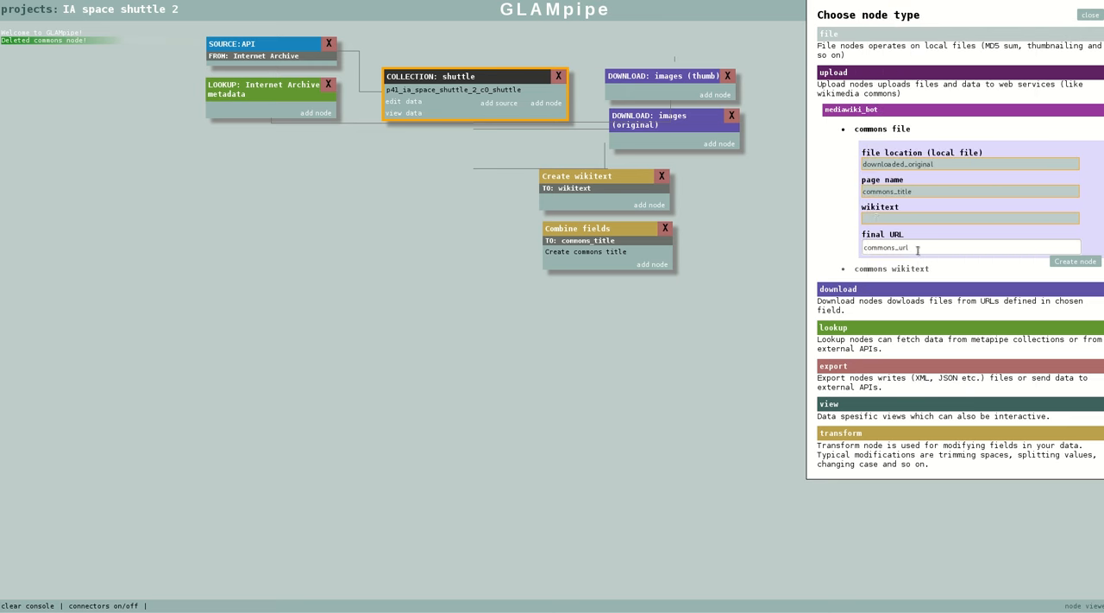
{"action": "left_click", "coordinate": [882, 217]}
{"action": "scroll", "coordinate": [934, 300], "scroll_direction": "down", "scroll_amount": 2}
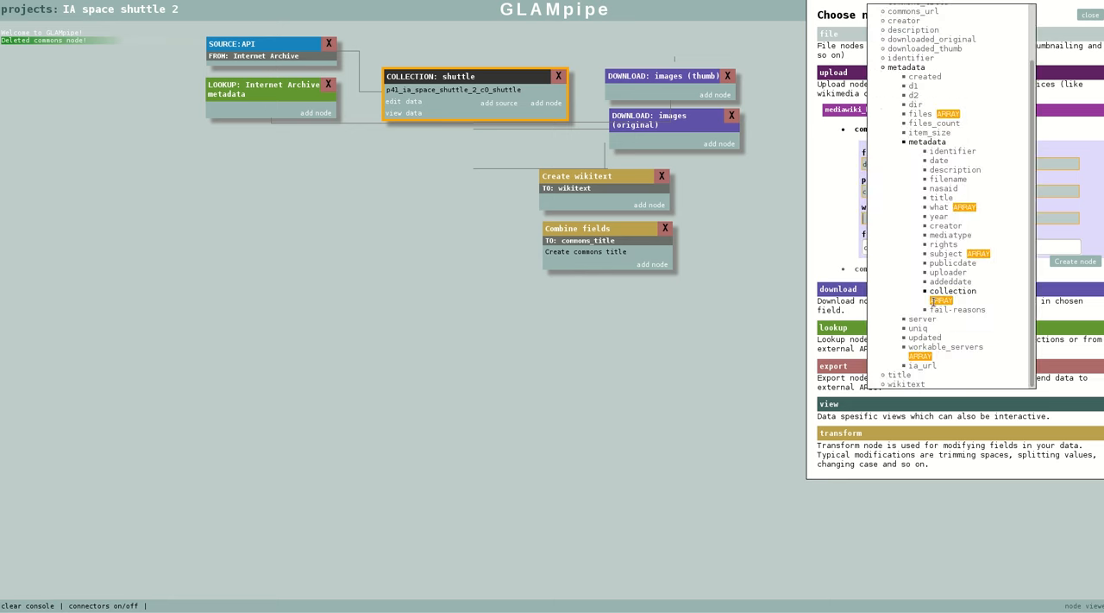
{"action": "left_click", "coordinate": [908, 384]}
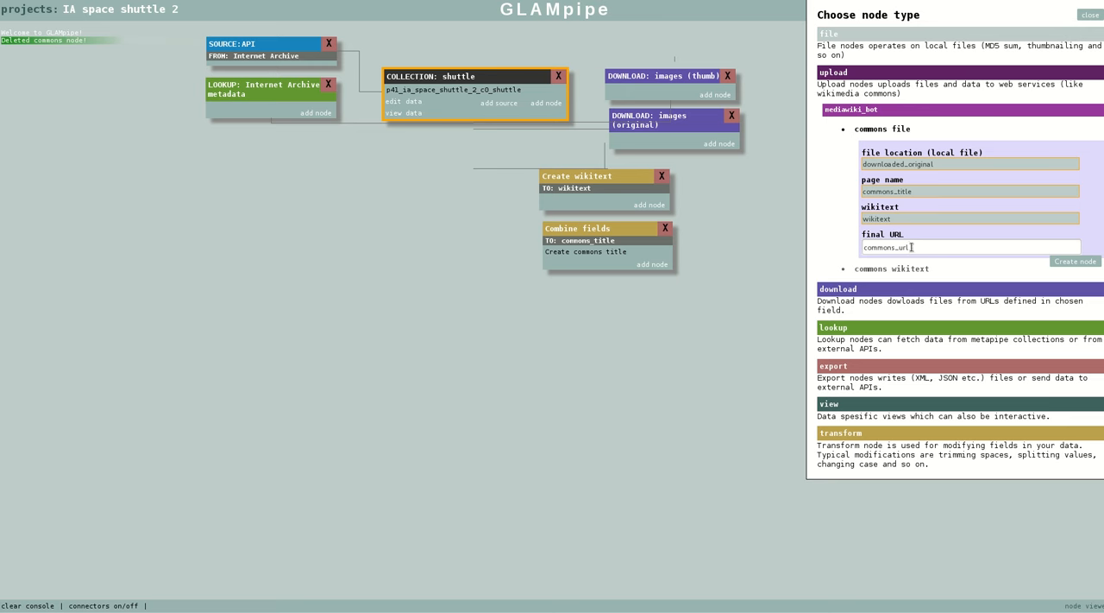
{"action": "left_click_drag", "start_coordinate": [911, 245], "coordinate": [862, 247]}
{"action": "left_click", "coordinate": [1088, 264]}
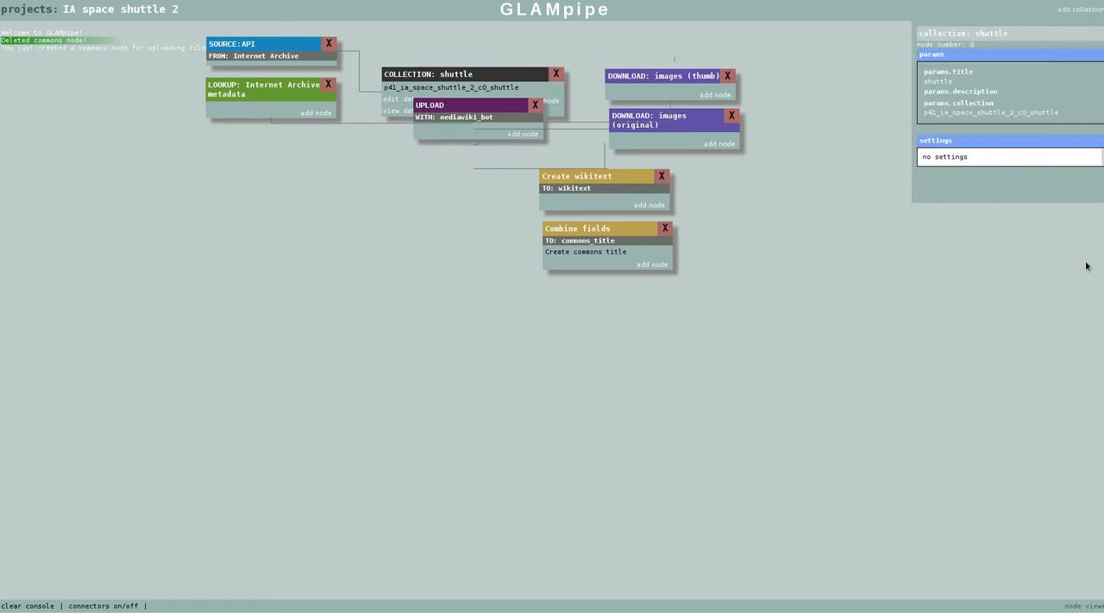
{"action": "left_click_drag", "start_coordinate": [491, 110], "coordinate": [445, 219]}
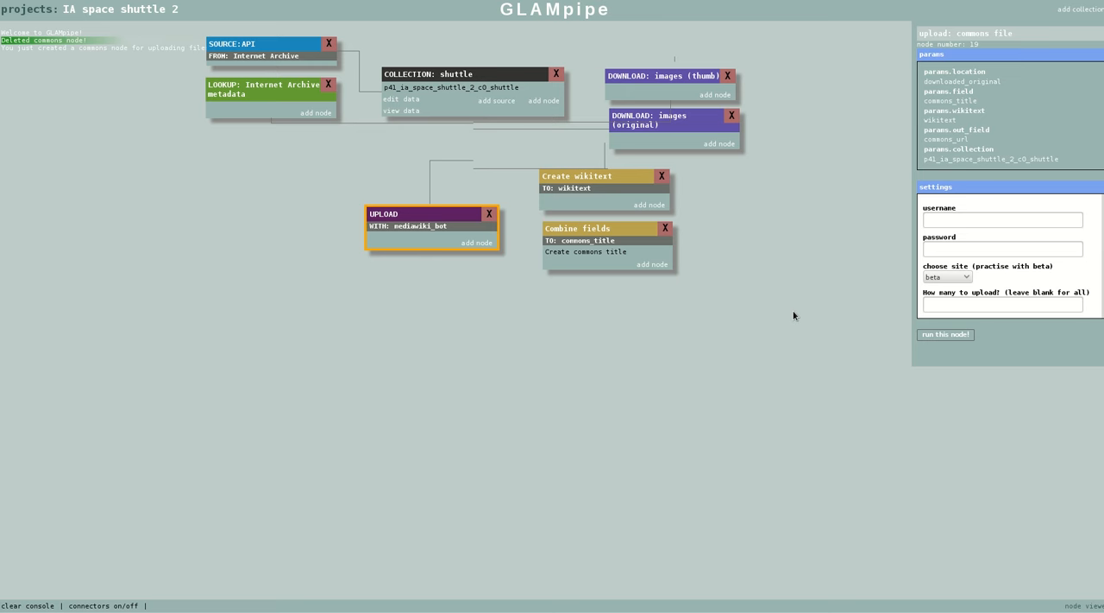
Try to fill in the upload node's username, password and upload limit of 2, and shift the node slightly
{"action": "left_click", "coordinate": [951, 218]}
{"action": "left_click", "coordinate": [958, 236]}
{"action": "left_click", "coordinate": [958, 249]}
{"action": "type", "text": "**********"}
{"action": "left_click", "coordinate": [944, 304]}
{"action": "type", "text": "2"}
{"action": "left_click_drag", "start_coordinate": [446, 213], "coordinate": [438, 219]}
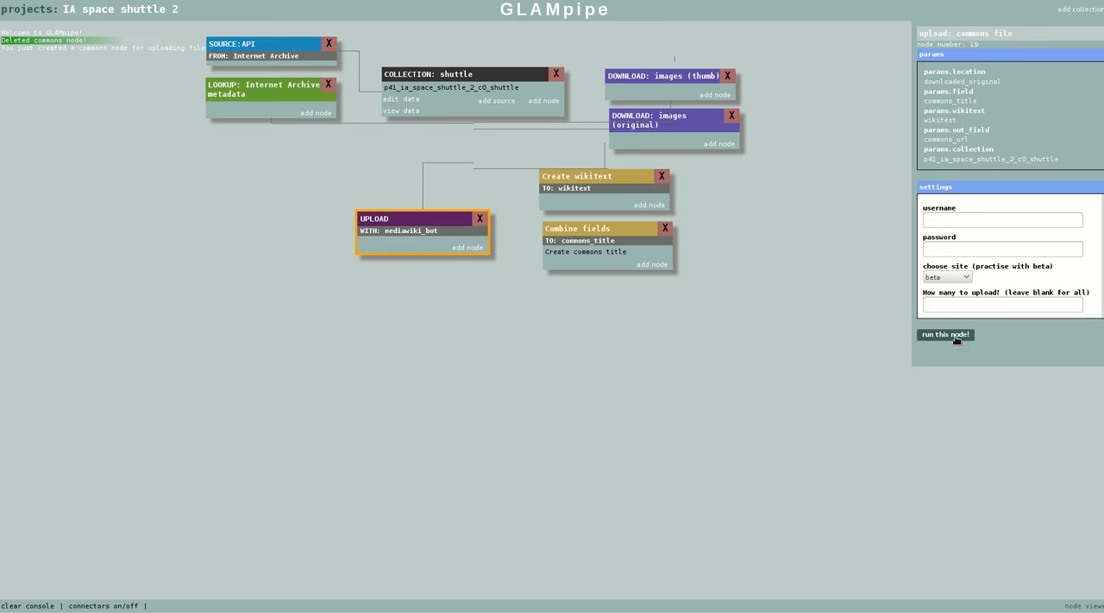
Enter the account username and password, limit the upload to 2 files on the beta site, and run the upload node
{"action": "left_click", "coordinate": [949, 220]}
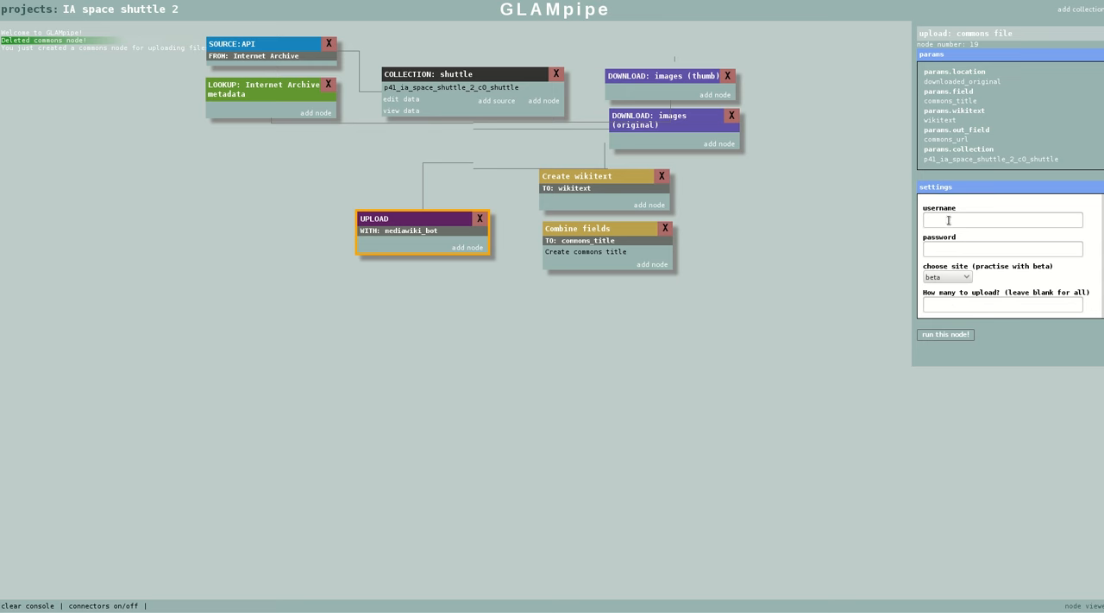
{"action": "type", "text": "ar"}
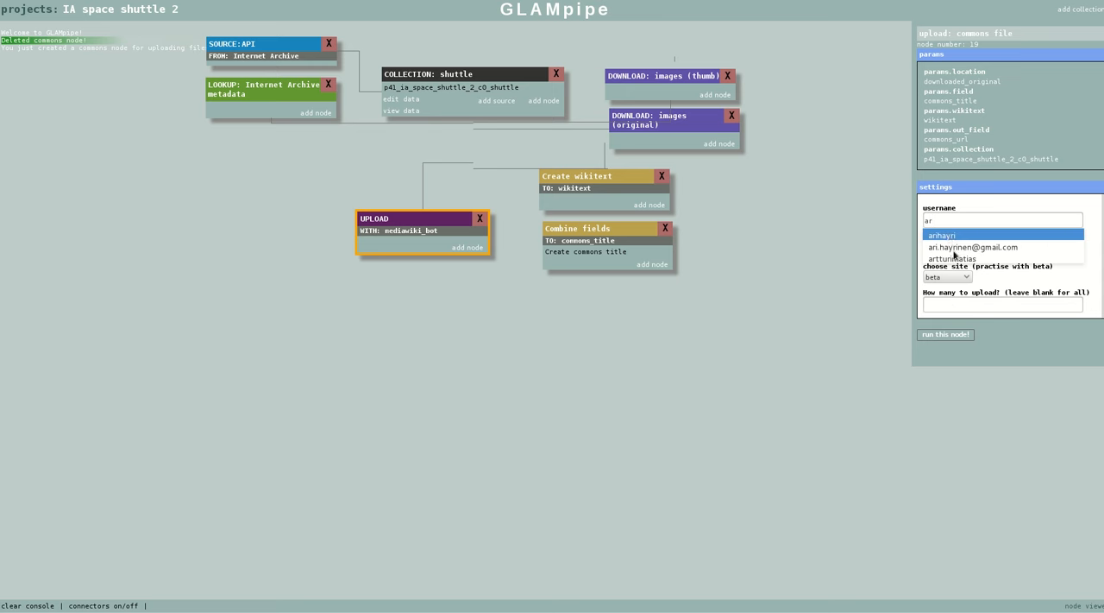
{"action": "left_click", "coordinate": [955, 258]}
{"action": "left_click", "coordinate": [954, 249]}
{"action": "type", "text": "••••••"}
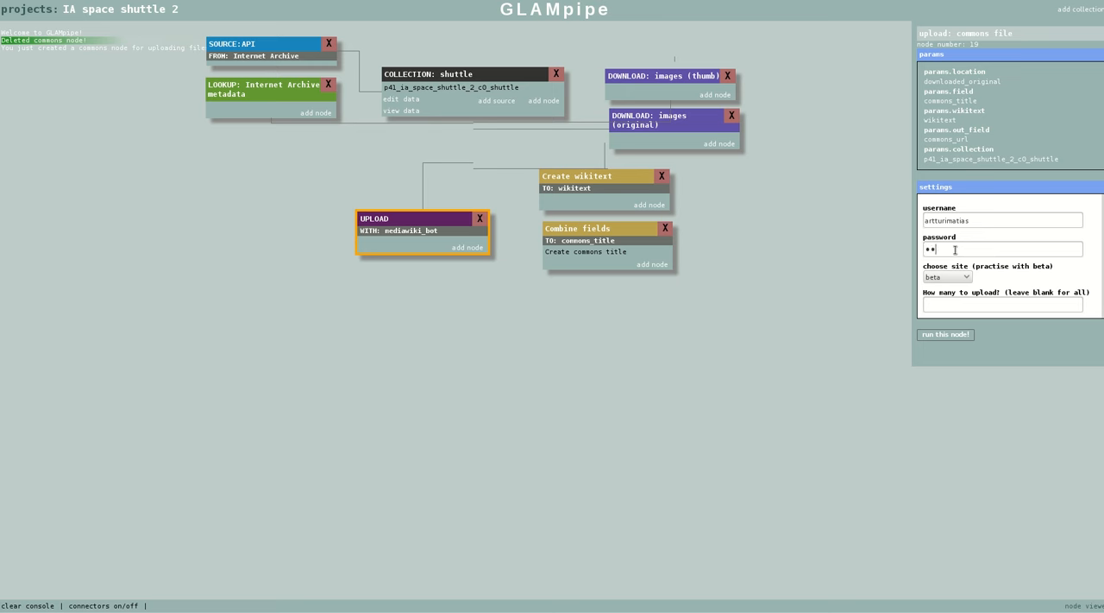
{"action": "type", "text": "••••"}
{"action": "left_click", "coordinate": [991, 304]}
{"action": "type", "text": "2"}
{"action": "left_click", "coordinate": [946, 334]}
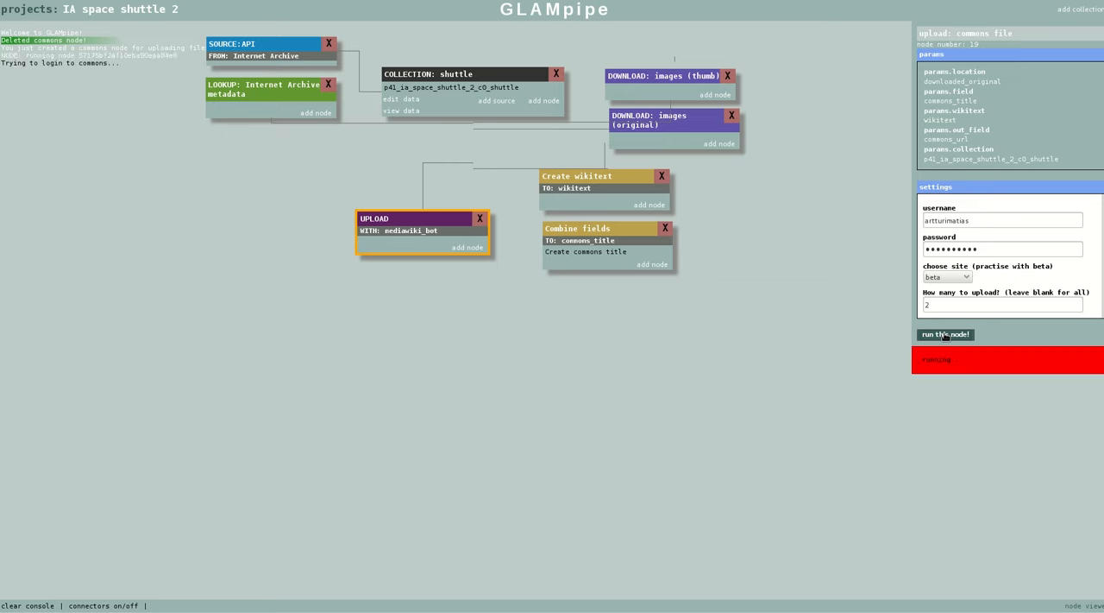
Switch to beta Wikimedia Commons, list the account's uploads, and open the file page for s102e5113.tif
{"action": "left_click_drag", "start_coordinate": [1103, 69], "coordinate": [452, 16]}
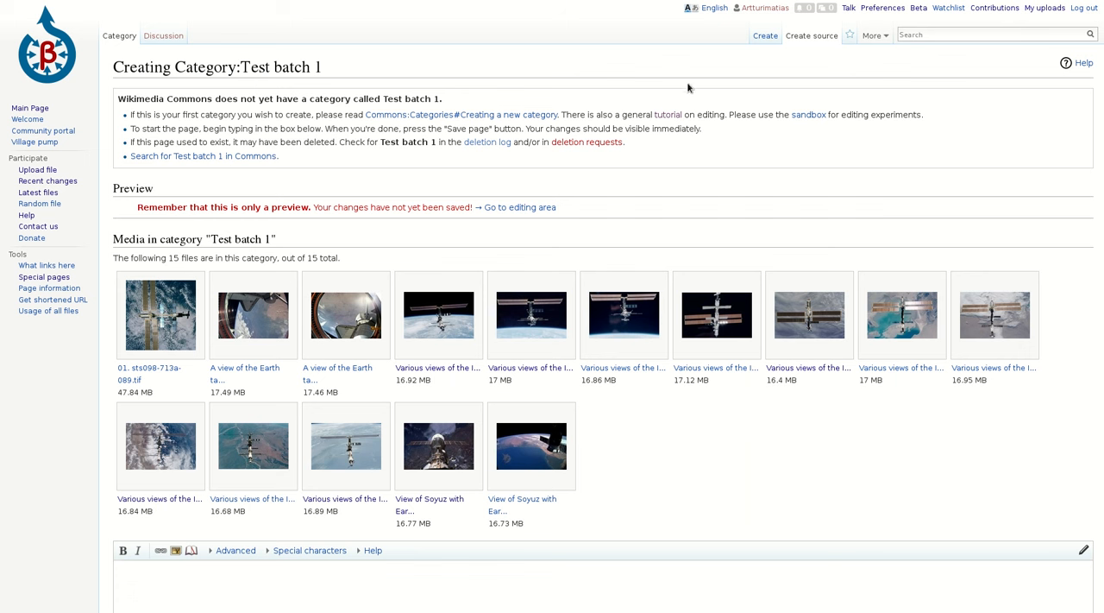
{"action": "left_click", "coordinate": [1046, 10]}
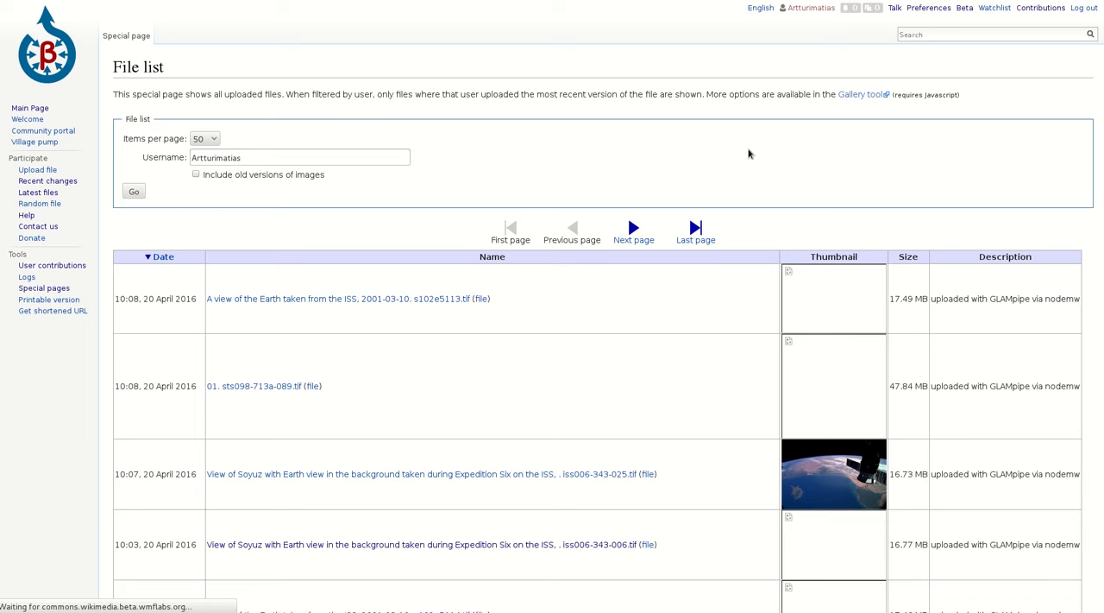
{"action": "left_click", "coordinate": [542, 1]}
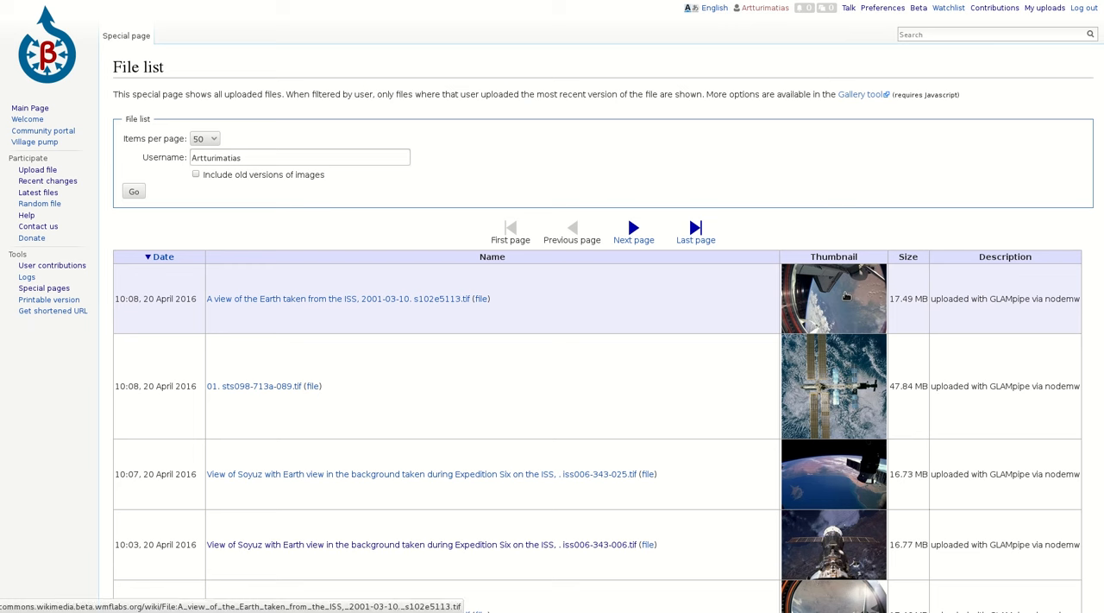
{"action": "left_click", "coordinate": [846, 296]}
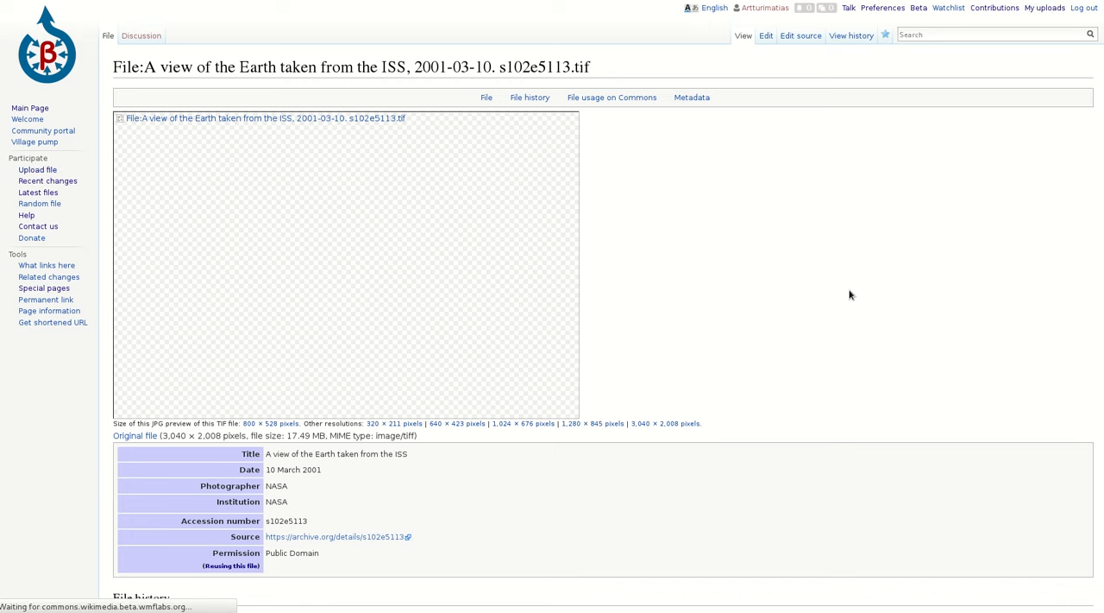
Examine the uploaded file's image, description fields, file history and categories, and highlight the identifier in its title
{"action": "scroll", "coordinate": [553, 306], "scroll_direction": "down", "scroll_amount": 5}
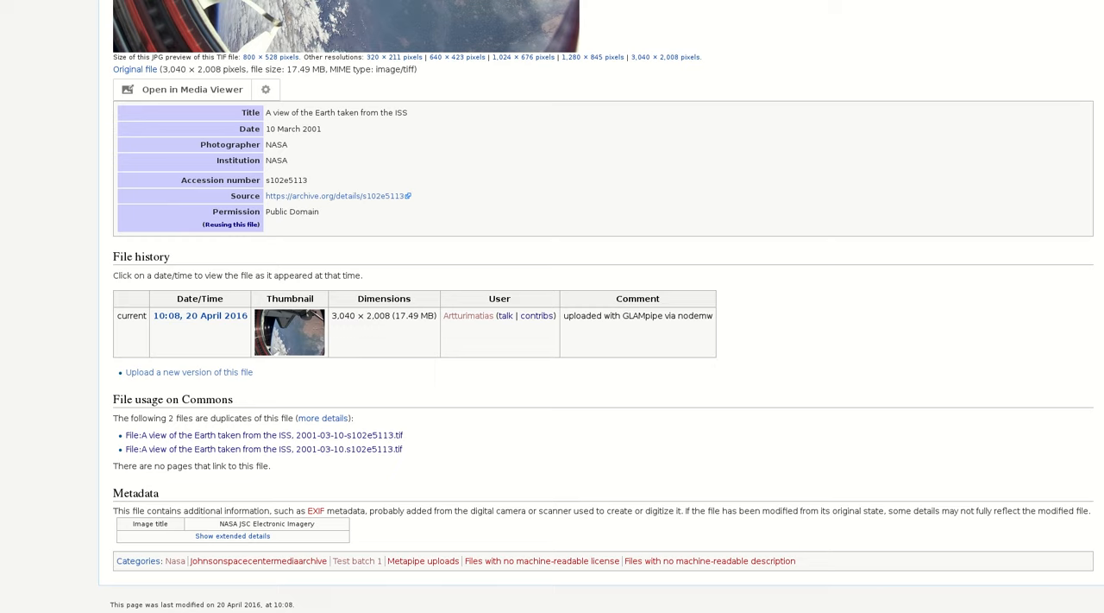
{"action": "scroll", "coordinate": [552, 306], "scroll_direction": "up", "scroll_amount": 5}
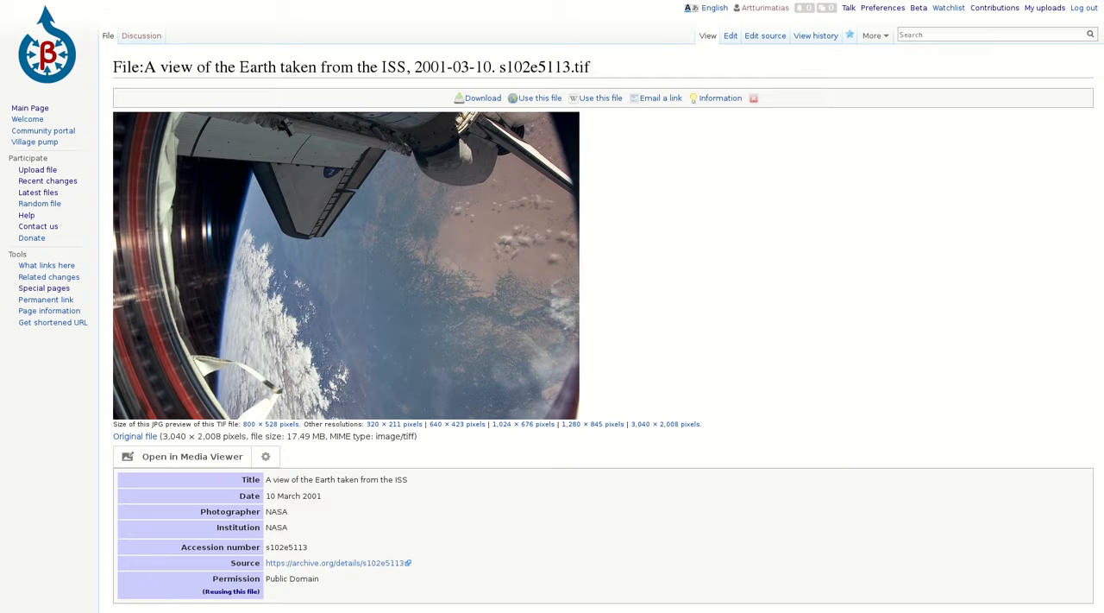
{"action": "key", "text": "ctrl+Tab"}
{"action": "scroll", "coordinate": [1099, 324], "scroll_direction": "down", "scroll_amount": 5}
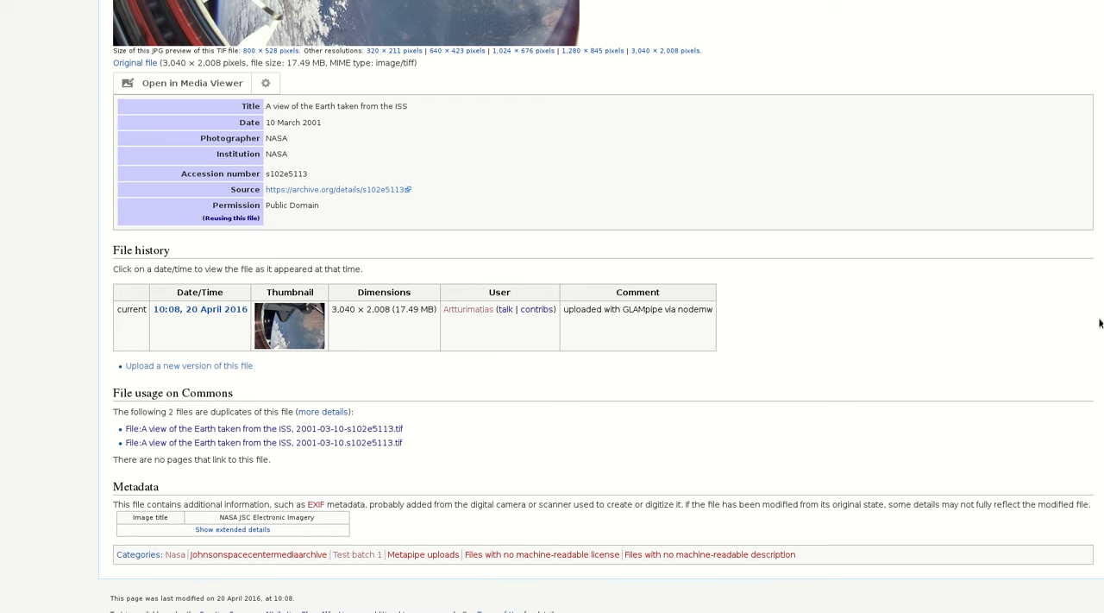
{"action": "scroll", "coordinate": [1099, 324], "scroll_direction": "up", "scroll_amount": 5}
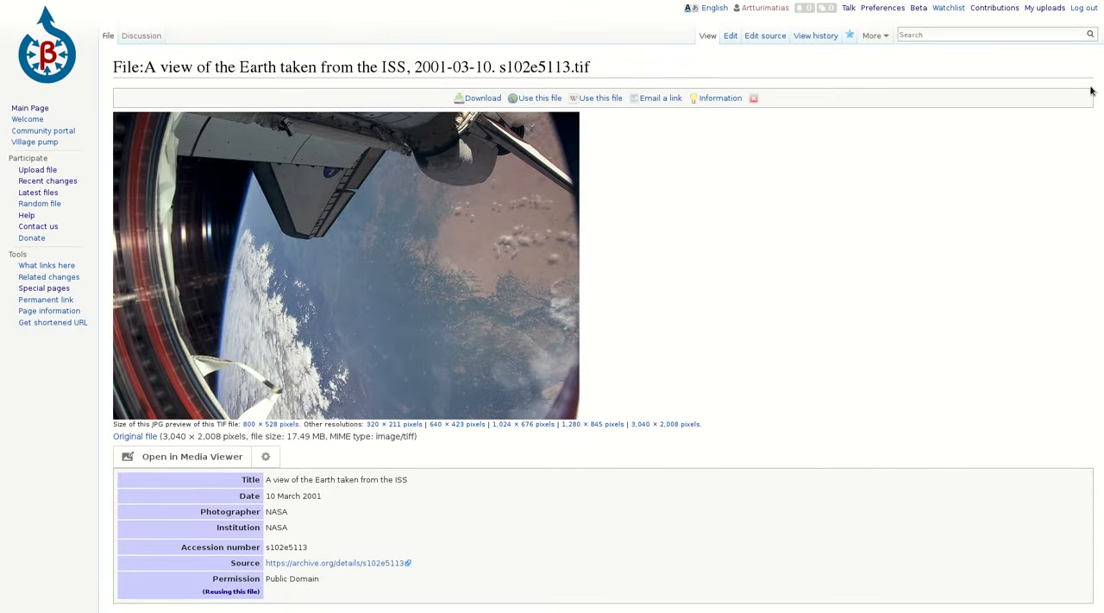
{"action": "scroll", "coordinate": [1091, 91], "scroll_direction": "down", "scroll_amount": 8}
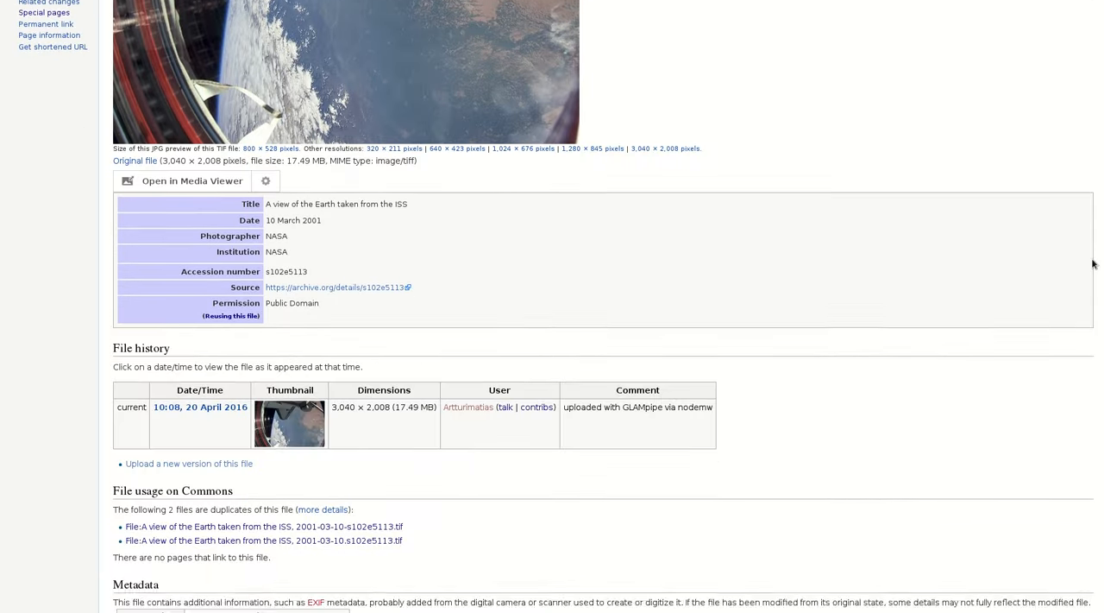
{"action": "scroll", "coordinate": [1087, 264], "scroll_direction": "up", "scroll_amount": 8}
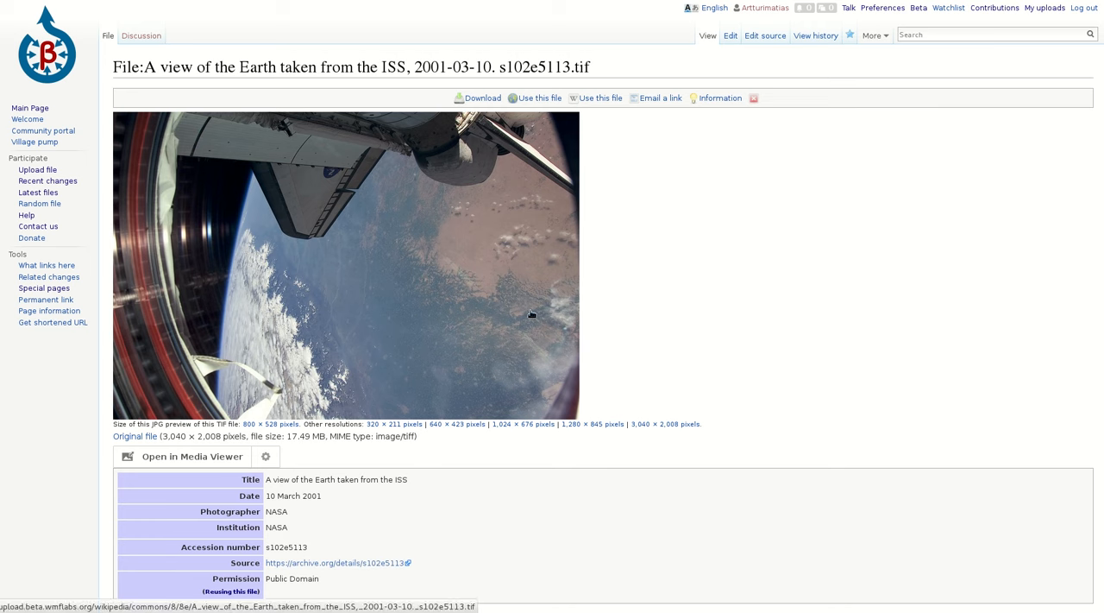
{"action": "scroll", "coordinate": [1085, 109], "scroll_direction": "down", "scroll_amount": 1}
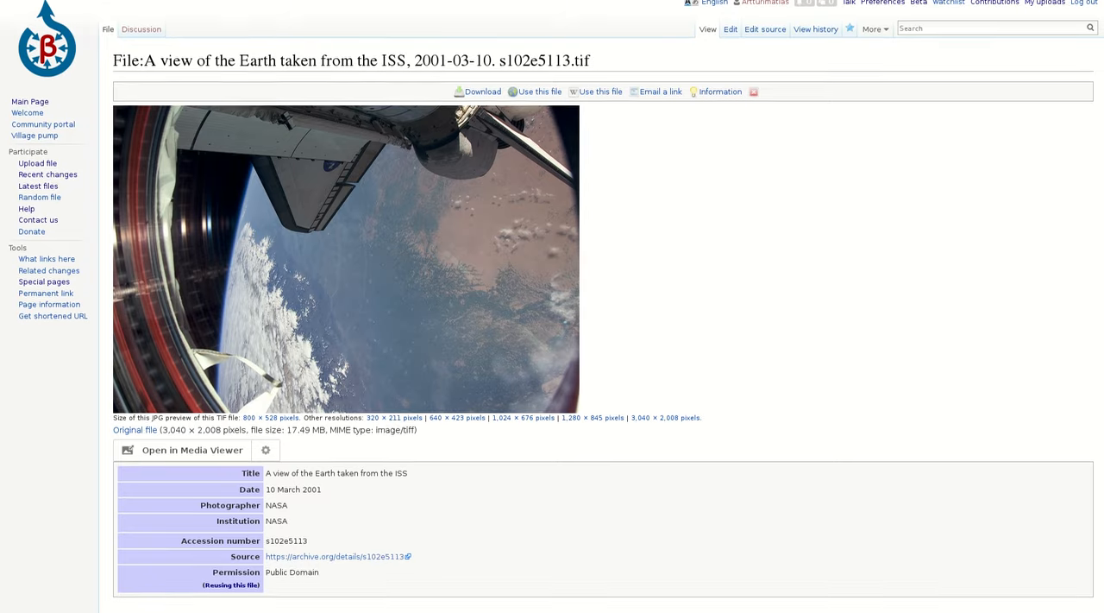
{"action": "scroll", "coordinate": [556, 304], "scroll_direction": "down", "scroll_amount": 1}
{"action": "scroll", "coordinate": [574, 60], "scroll_direction": "up", "scroll_amount": 1}
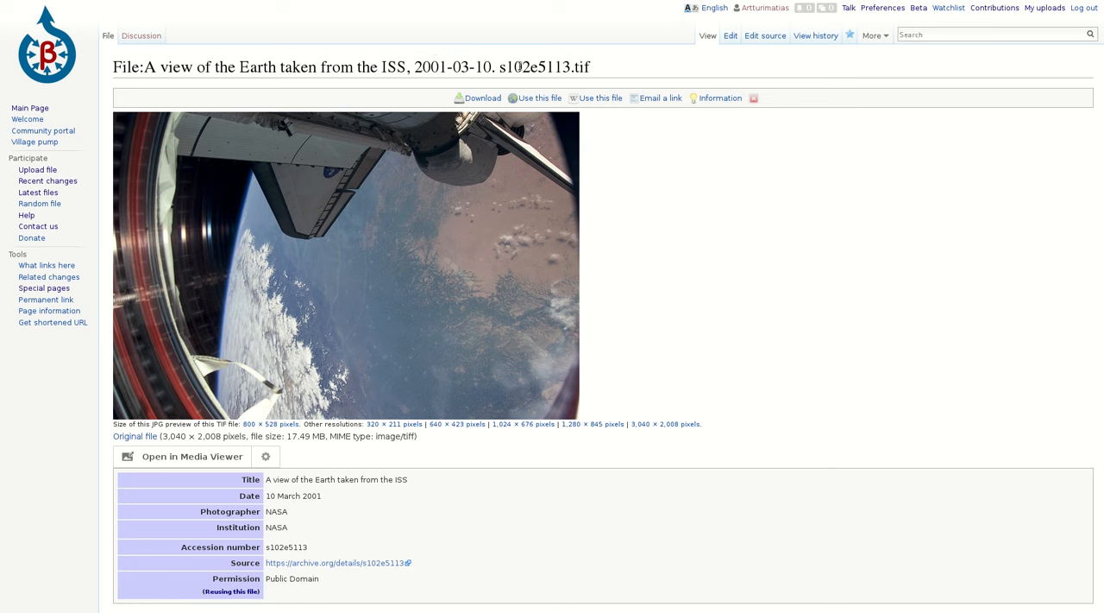
{"action": "left_click_drag", "start_coordinate": [156, 68], "coordinate": [571, 67]}
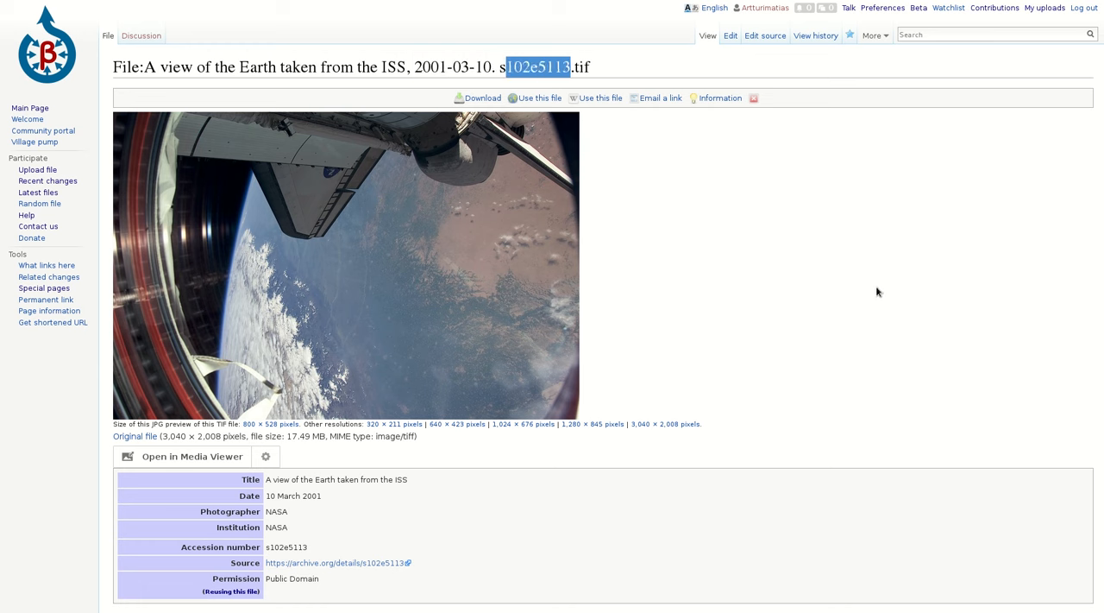
Return to GLAMpipe and move the UPLOAD node slightly lower on the canvas
{"action": "key", "text": "ctrl+Tab"}
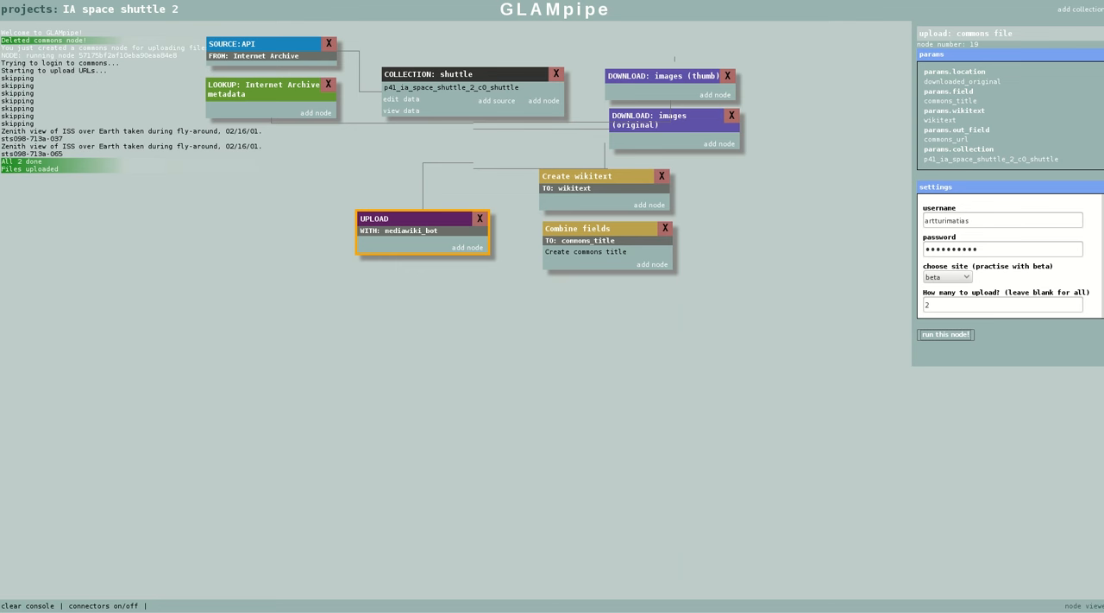
{"action": "left_click_drag", "start_coordinate": [427, 216], "coordinate": [424, 222]}
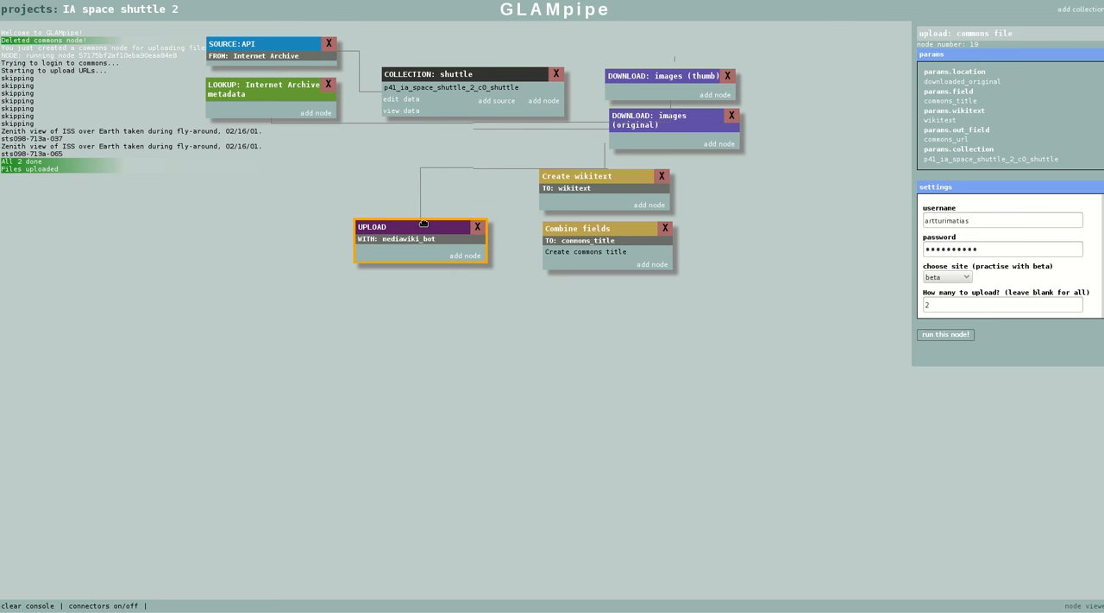